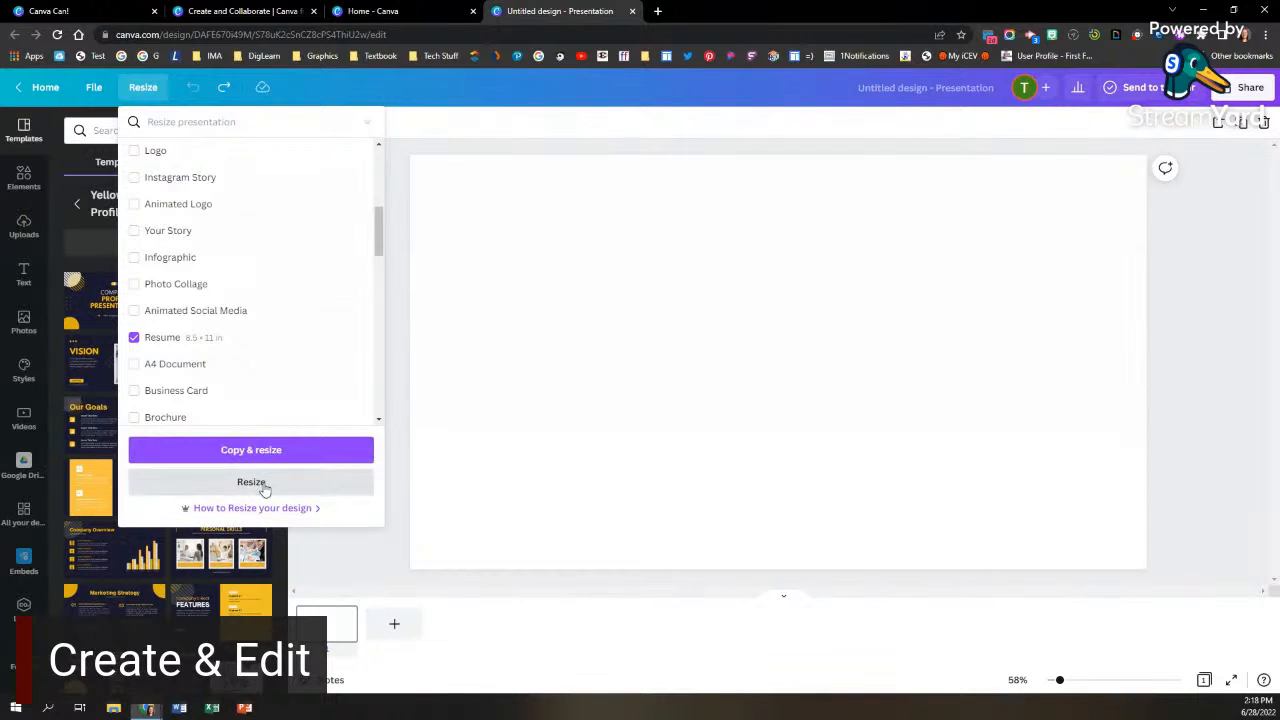
Step: Resize the blank presentation to the selected Resume format, 8.5 × 11 in, without making a copy
left_click(263, 489)
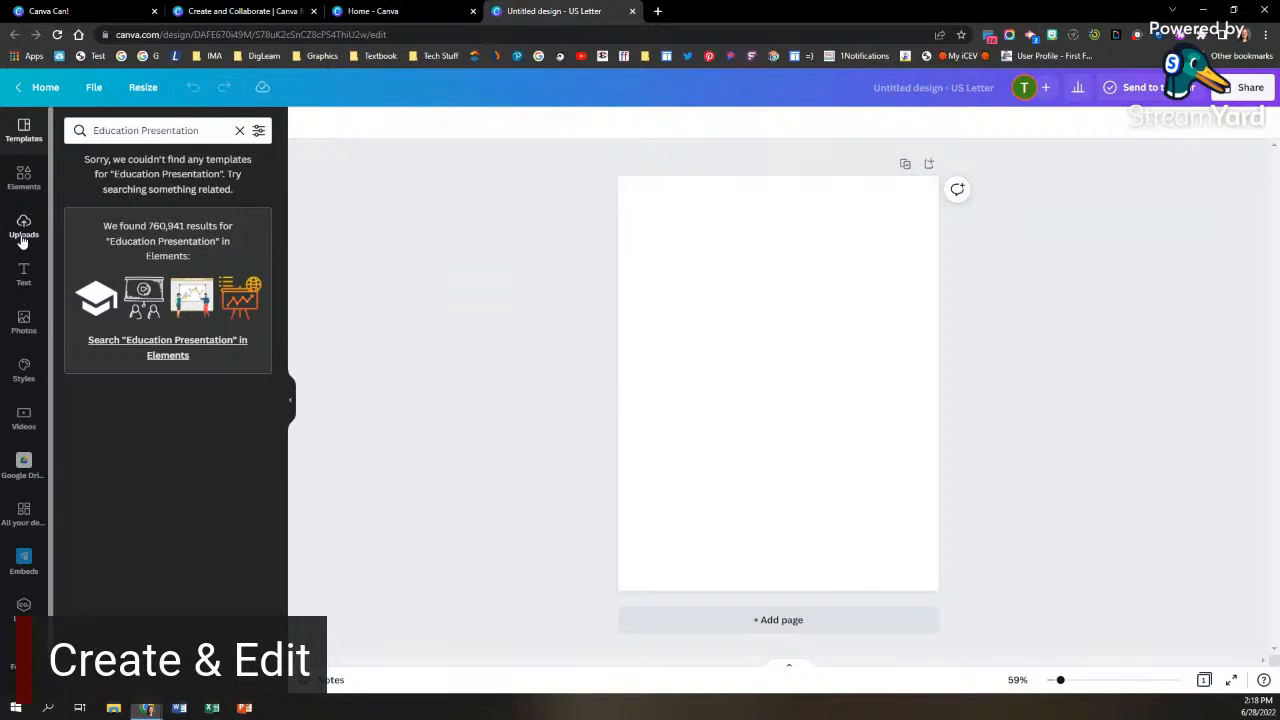
Step: Browse the element categories, from lines and shapes through charts, stickers and frames to grids and collections
left_click(23, 177)
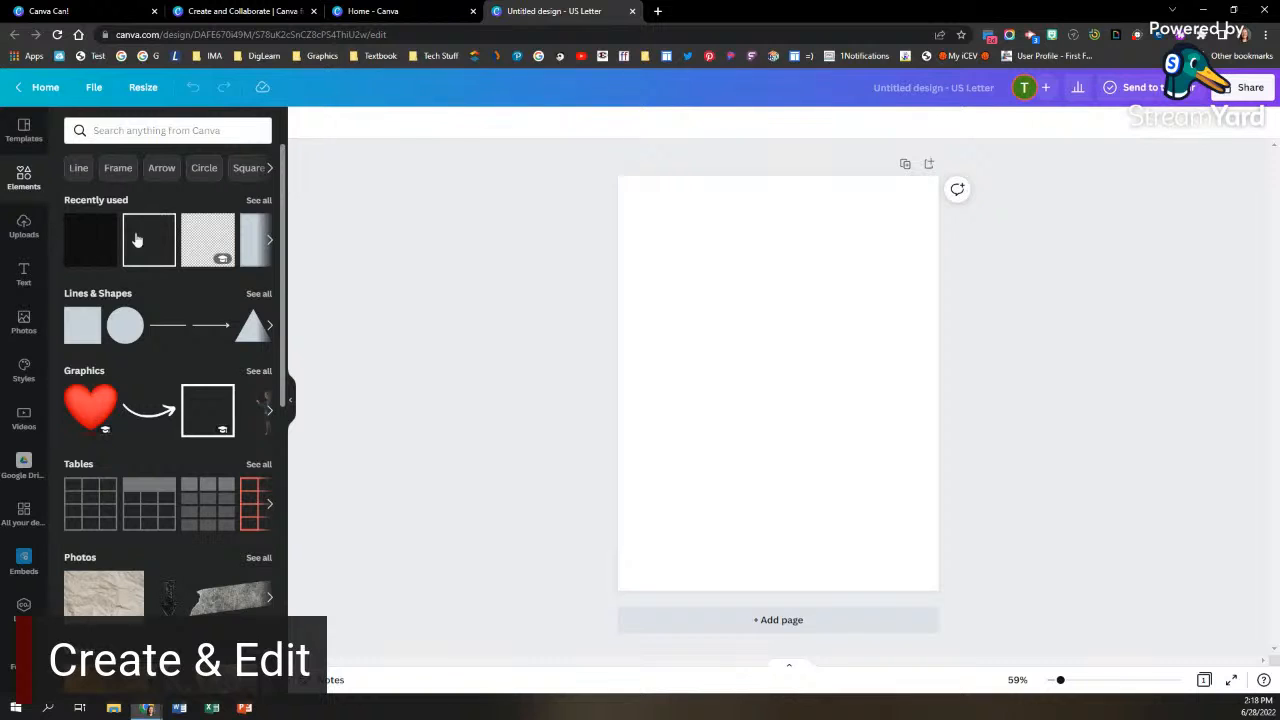
scroll(200, 278, "down", 1)
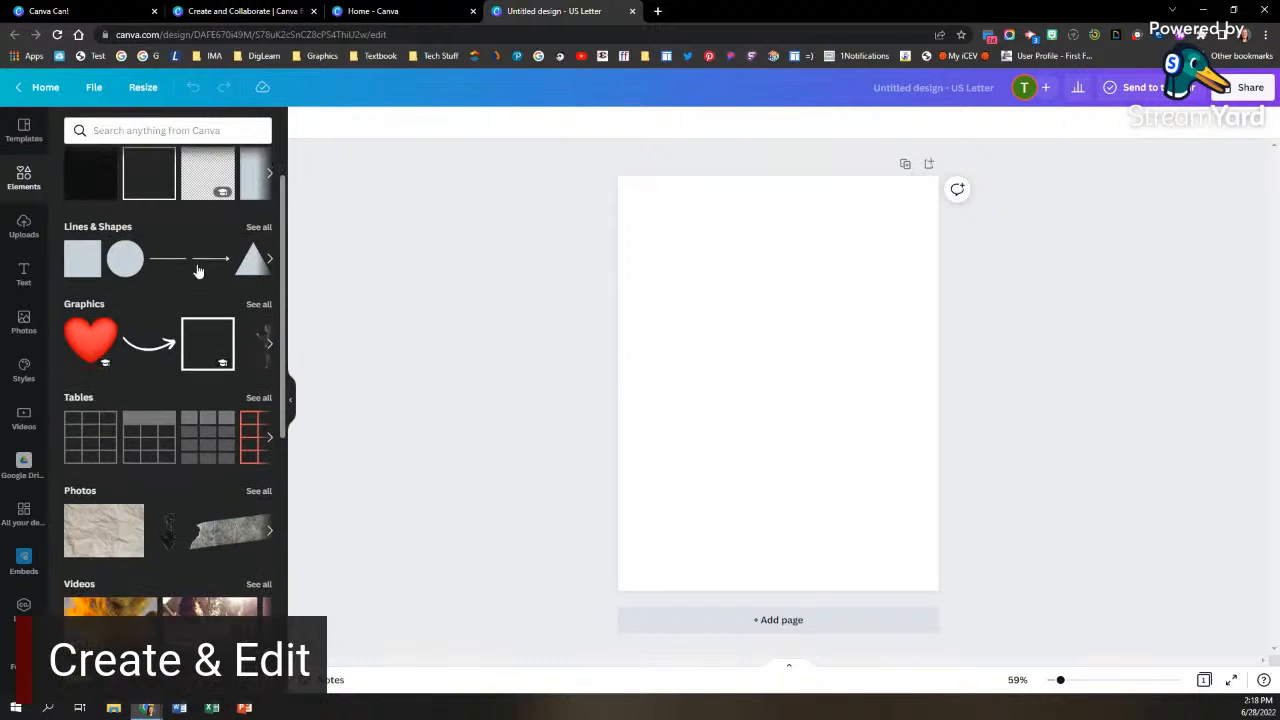
scroll(198, 271, "down", 2)
scroll(196, 275, "down", 1)
scroll(196, 275, "down", 2)
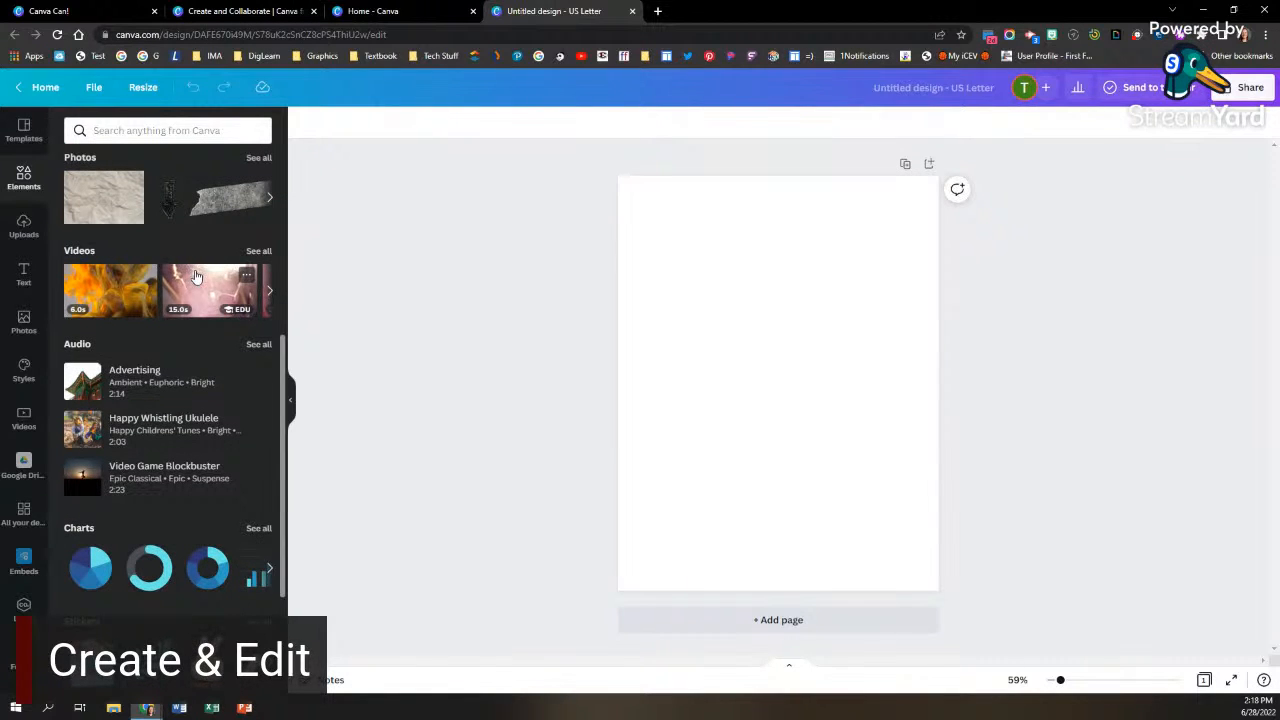
scroll(197, 276, "down", 1)
scroll(195, 271, "down", 5)
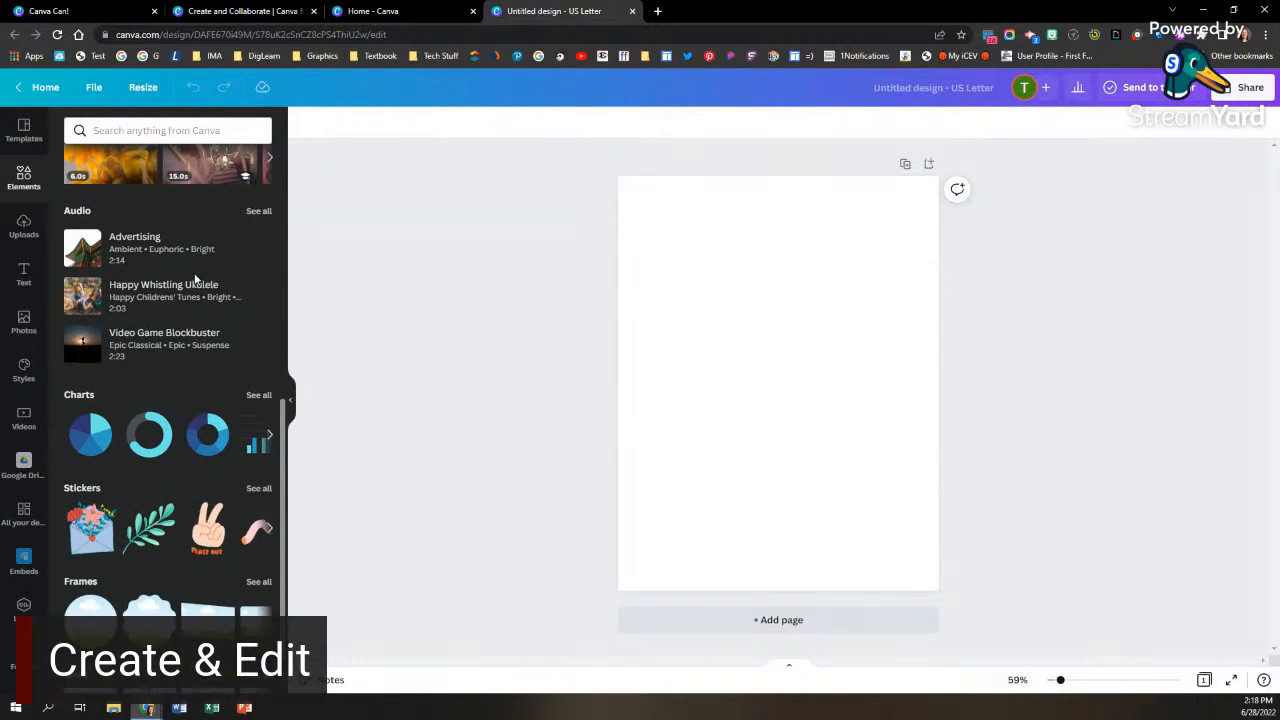
scroll(195, 279, "down", 5)
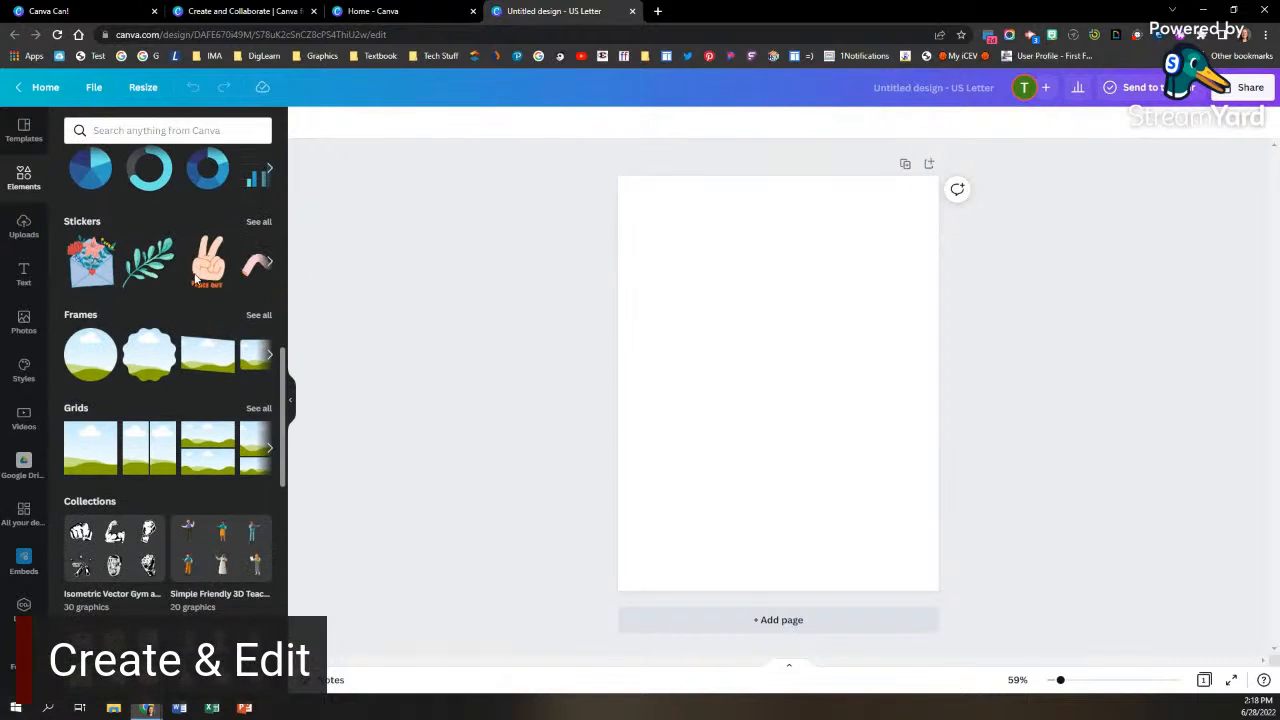
scroll(195, 279, "up", 12)
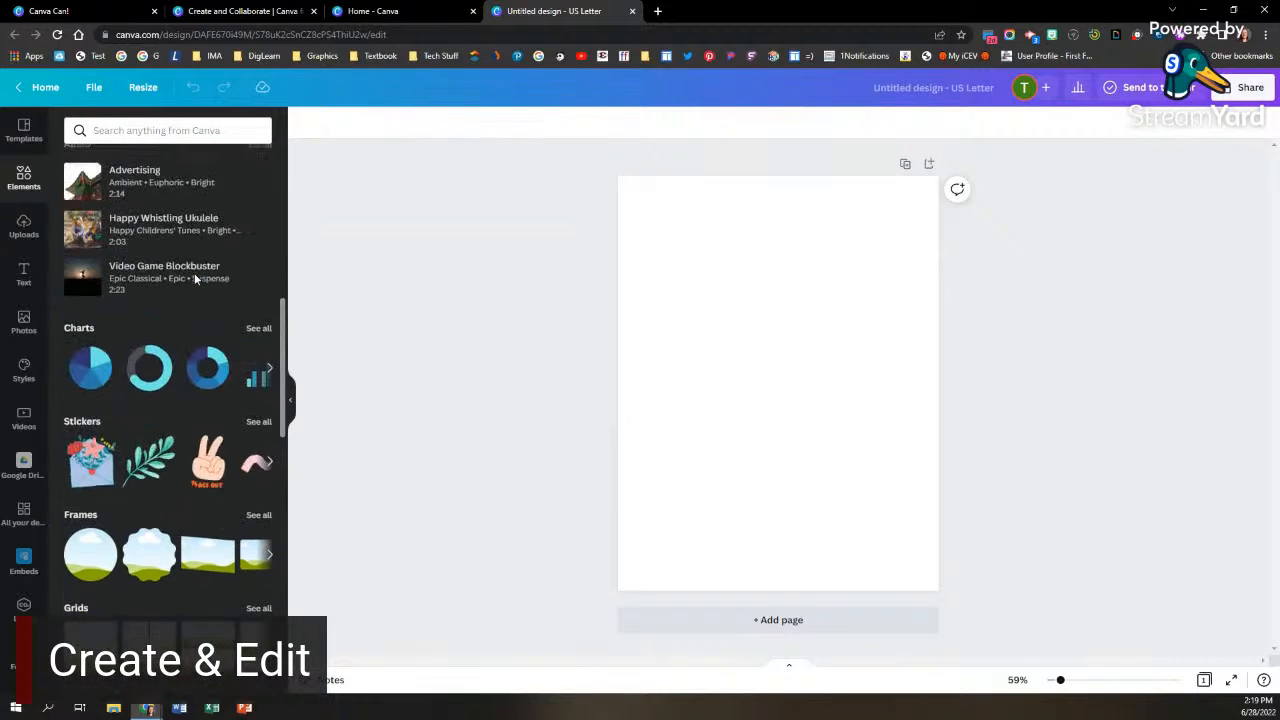
Step: Search the elements for "school" and place the pink and yellow notebooks graphic near the page's upper-left corner
left_click(158, 132)
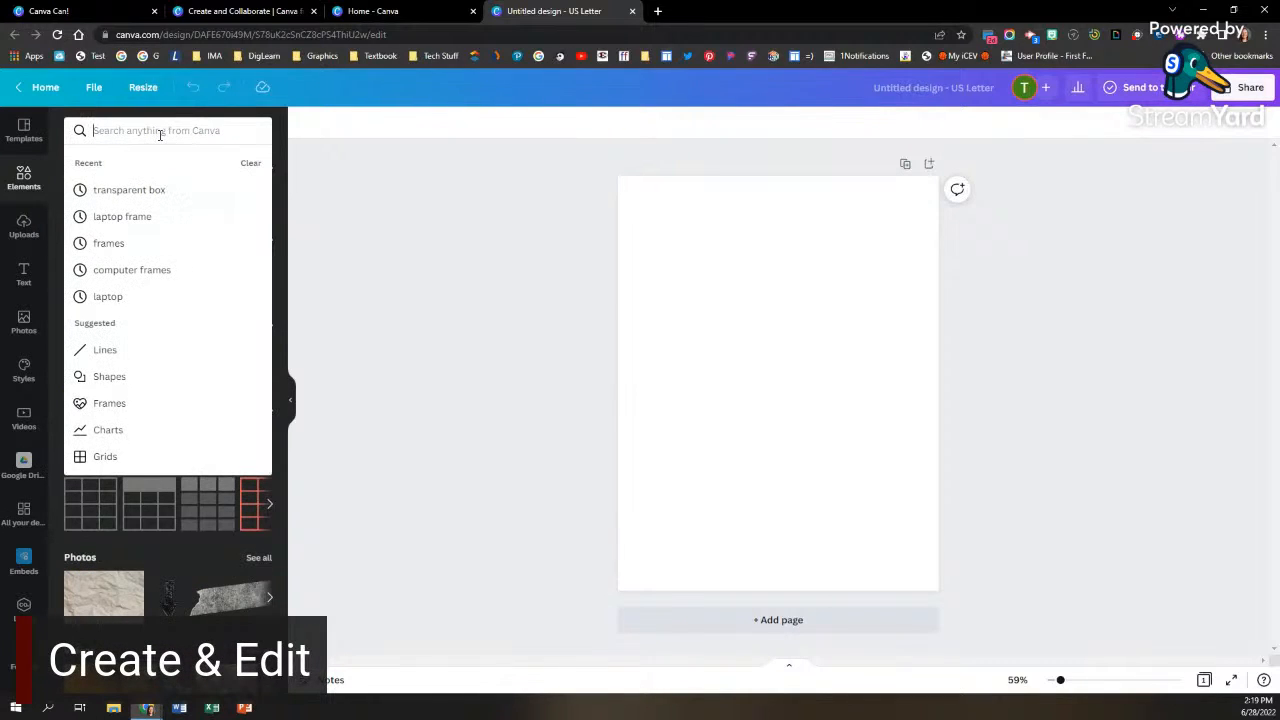
type("school")
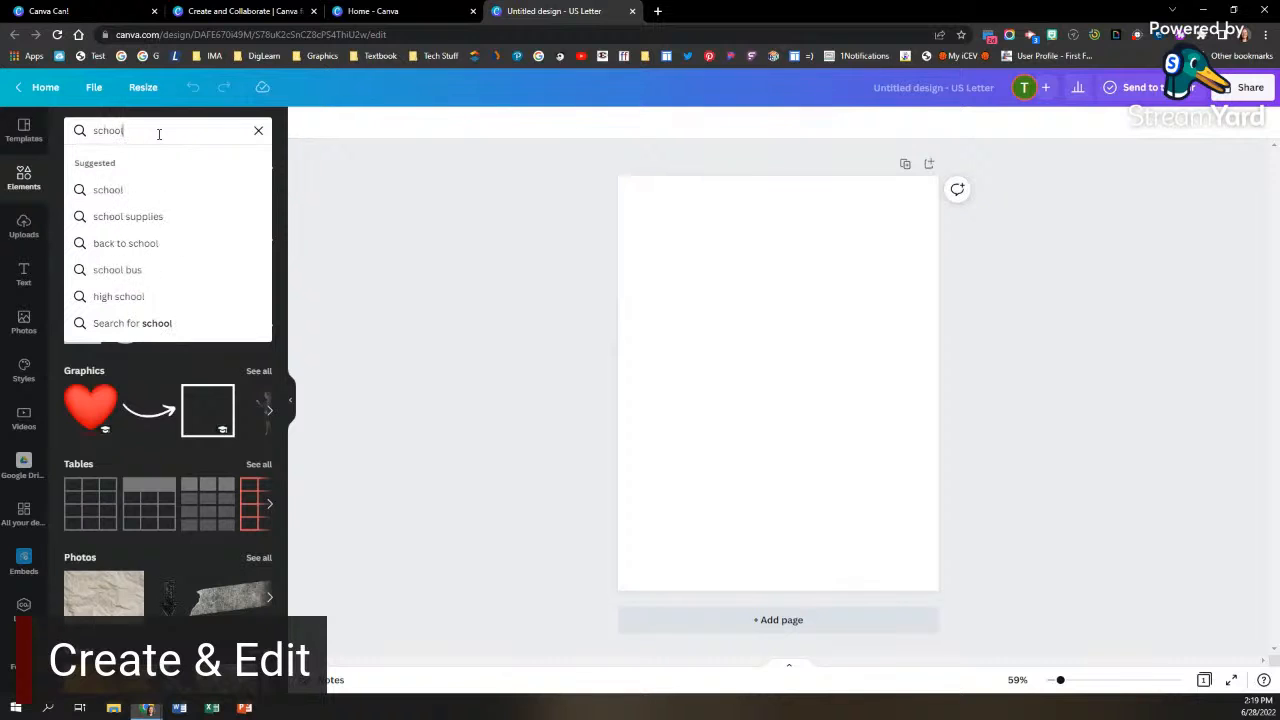
key("Return")
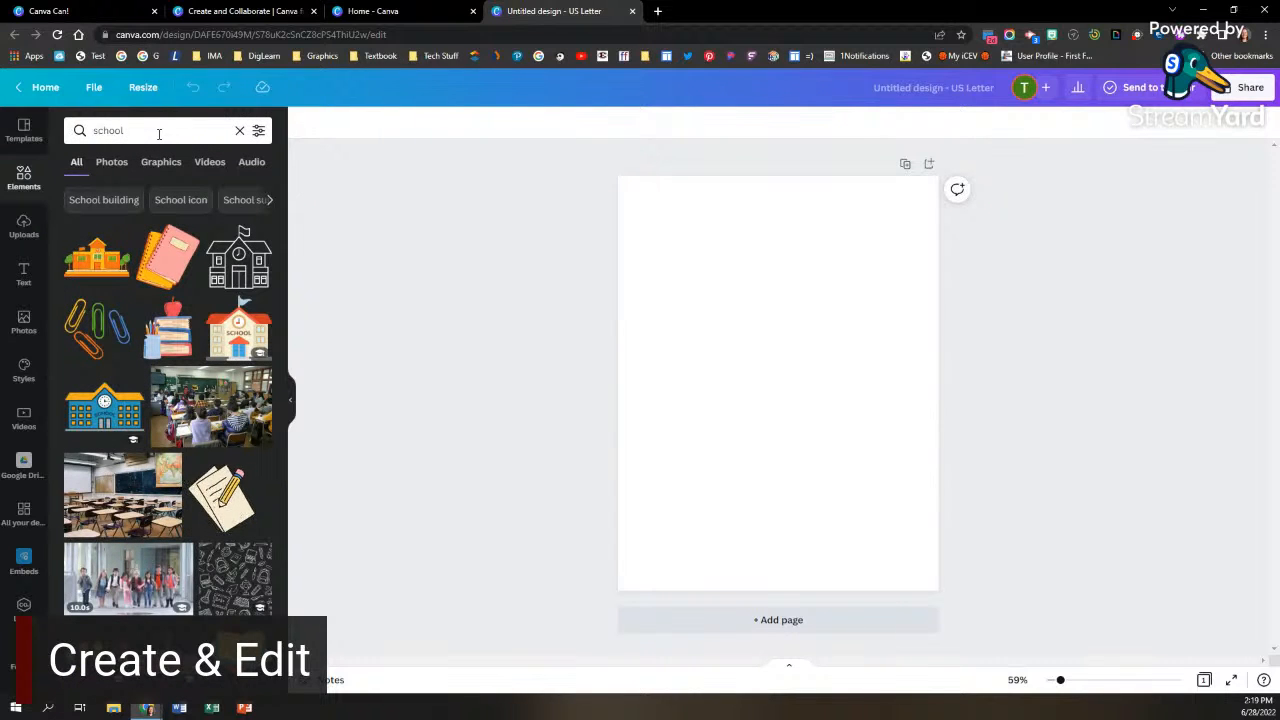
left_click_drag(160, 270, 679, 260)
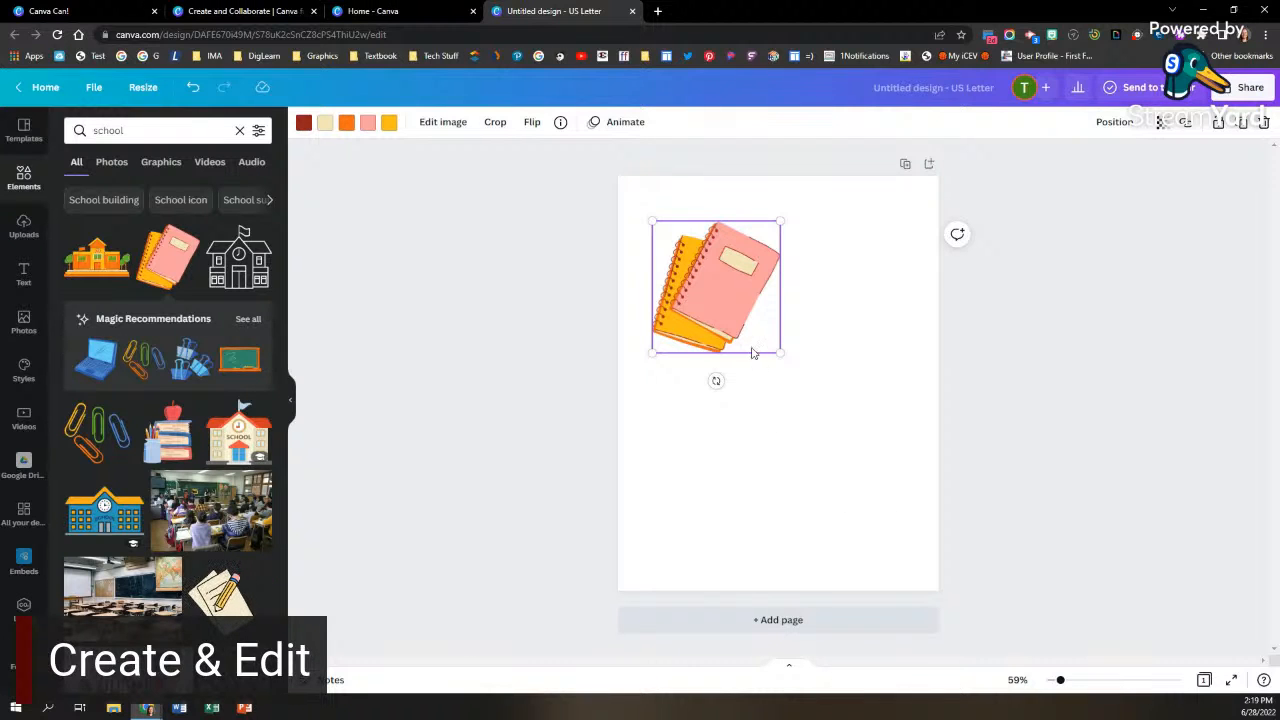
left_click_drag(740, 330, 727, 317)
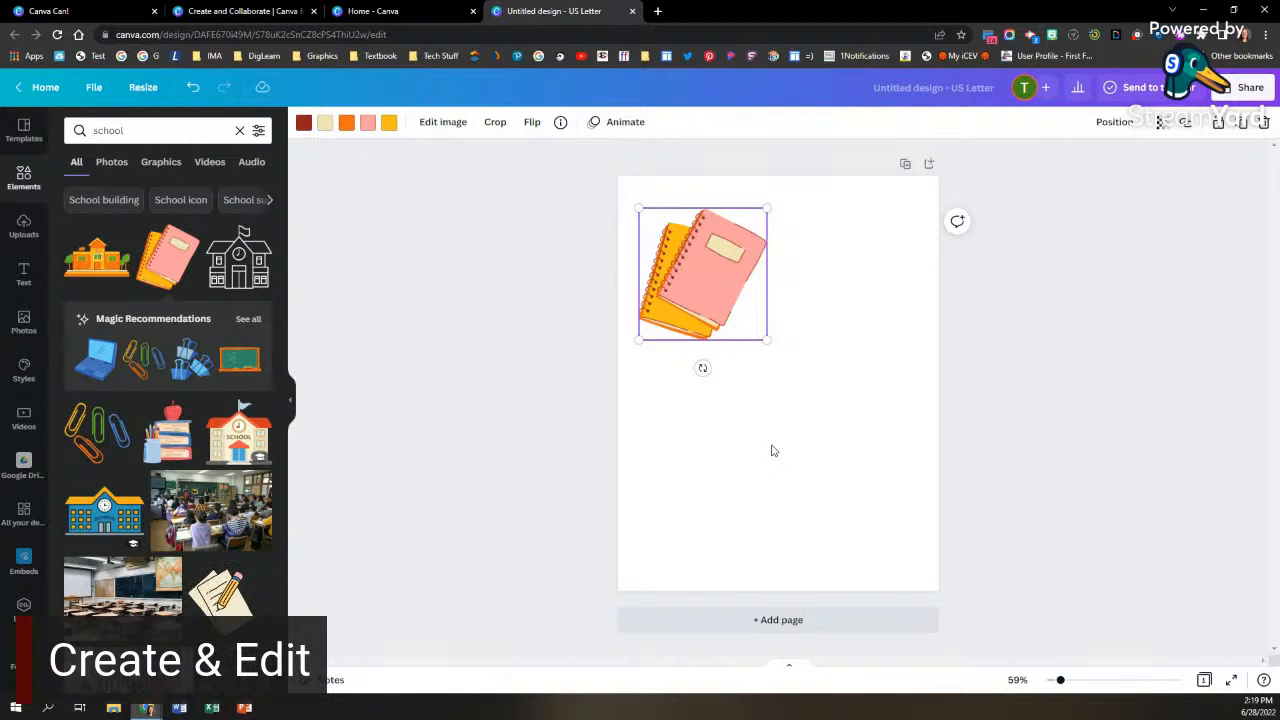
left_click(771, 451)
Step: Recolor the notebooks graphic's dark red to the light blue of Eduphoria Theme and its orange to Ennis ISD black, and enlarge it slightly
left_click(719, 300)
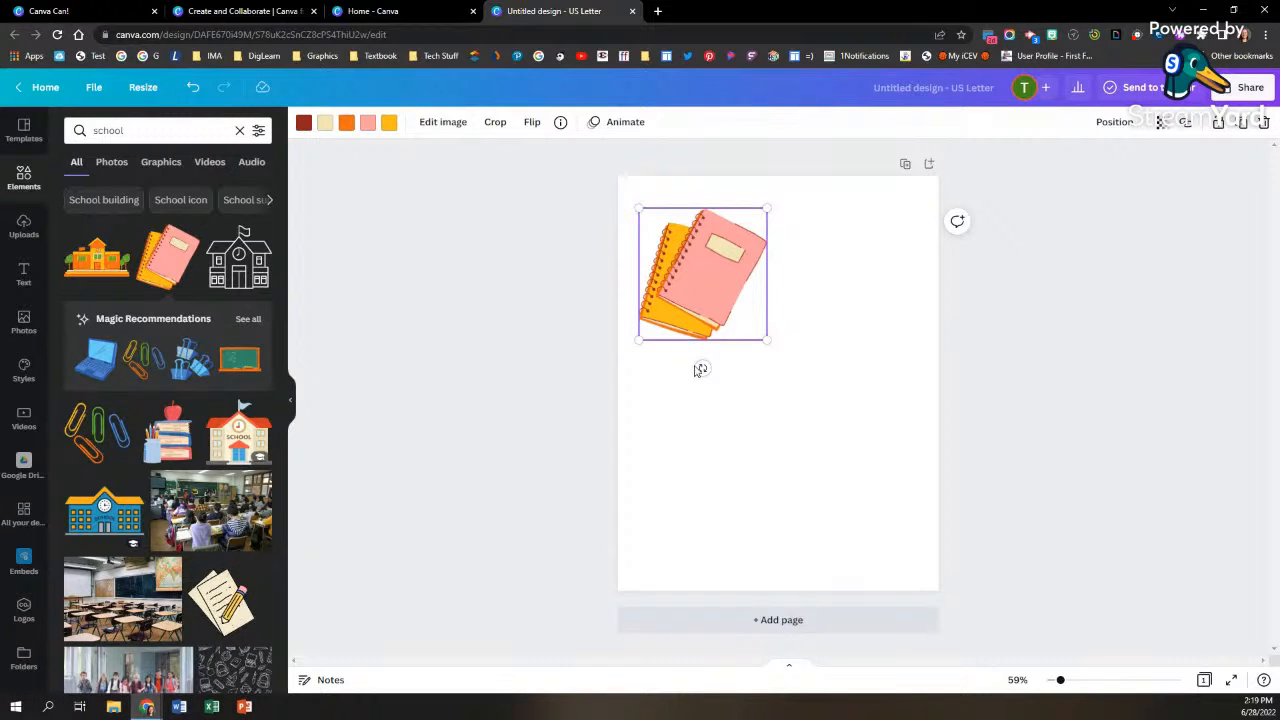
left_click(303, 124)
left_click(196, 389)
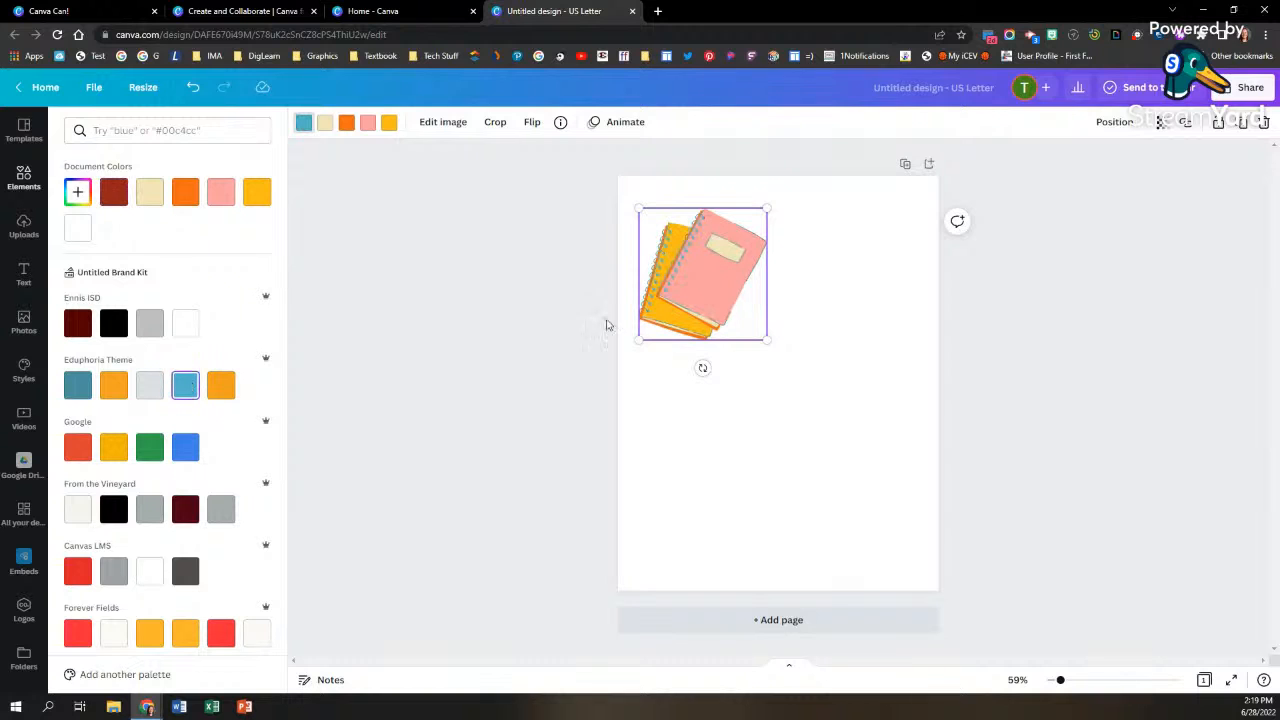
left_click(345, 125)
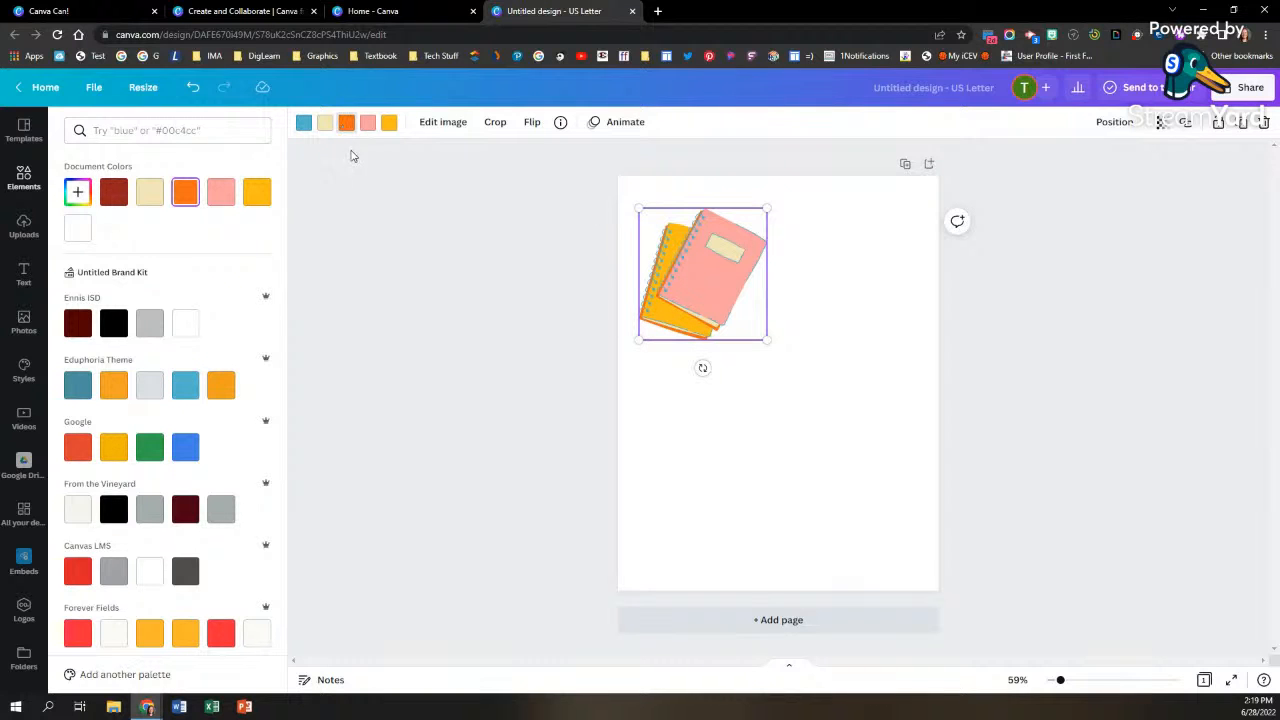
left_click(346, 123)
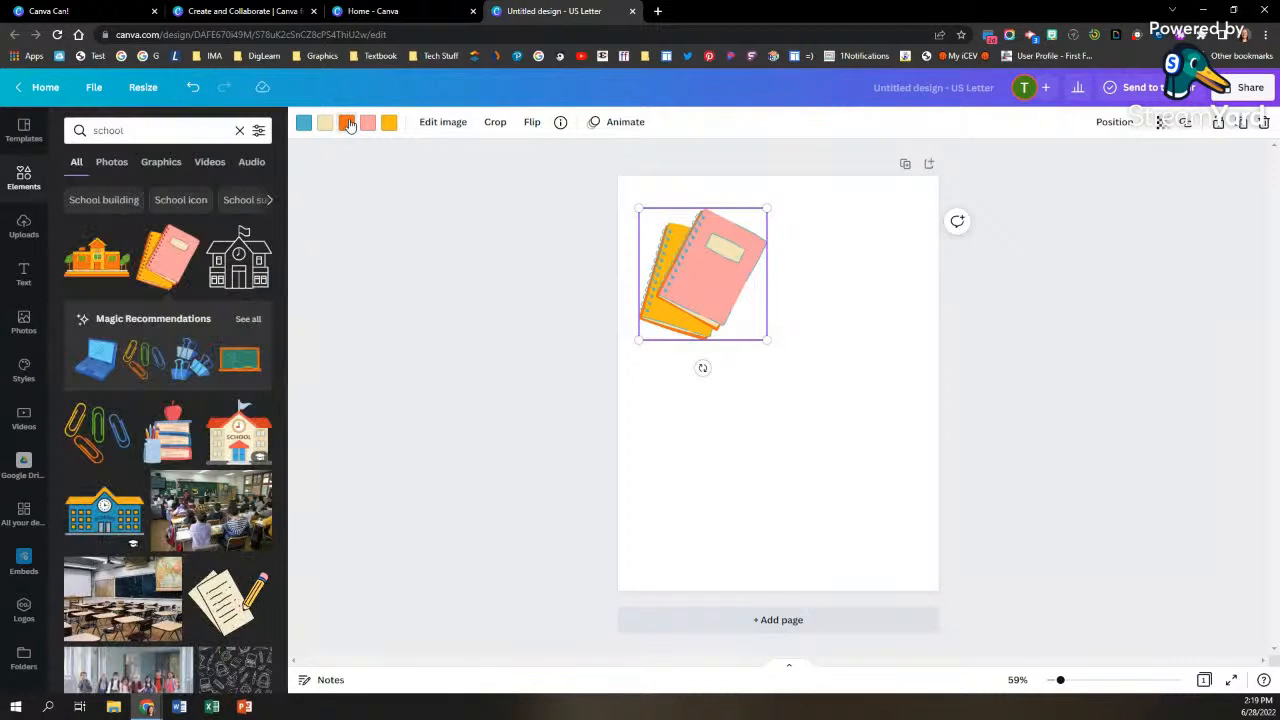
left_click(346, 123)
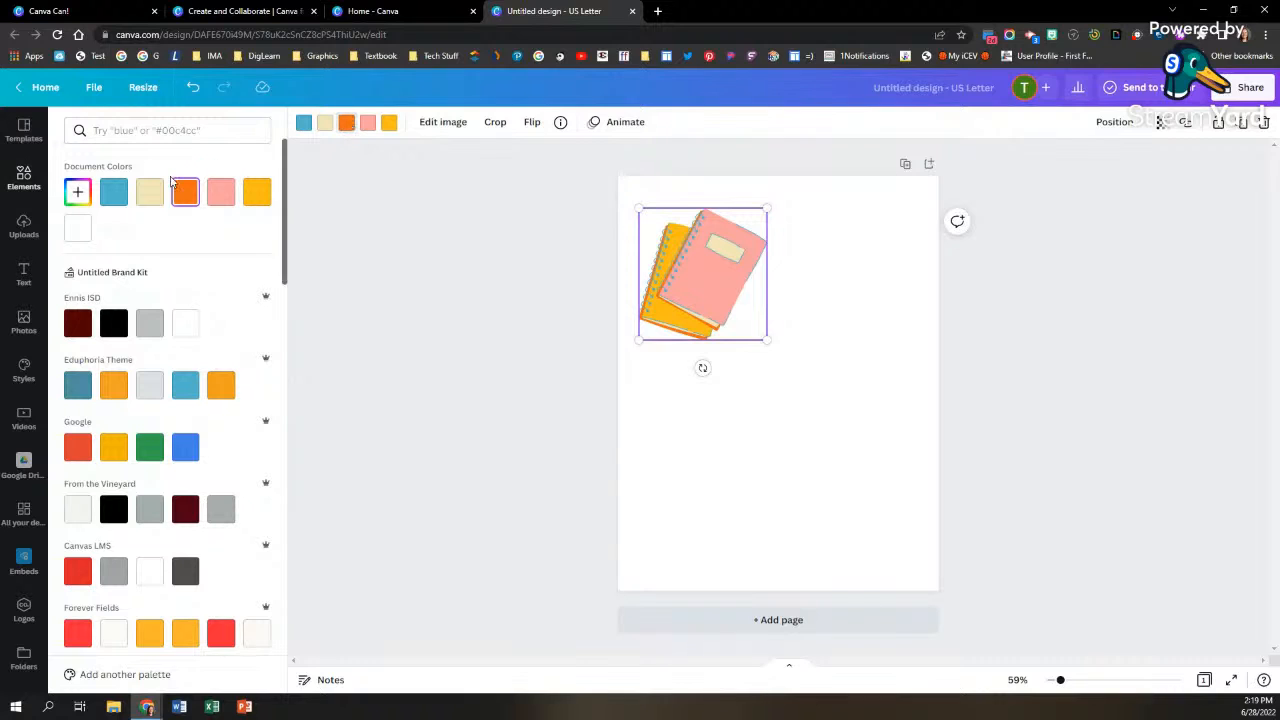
left_click(115, 322)
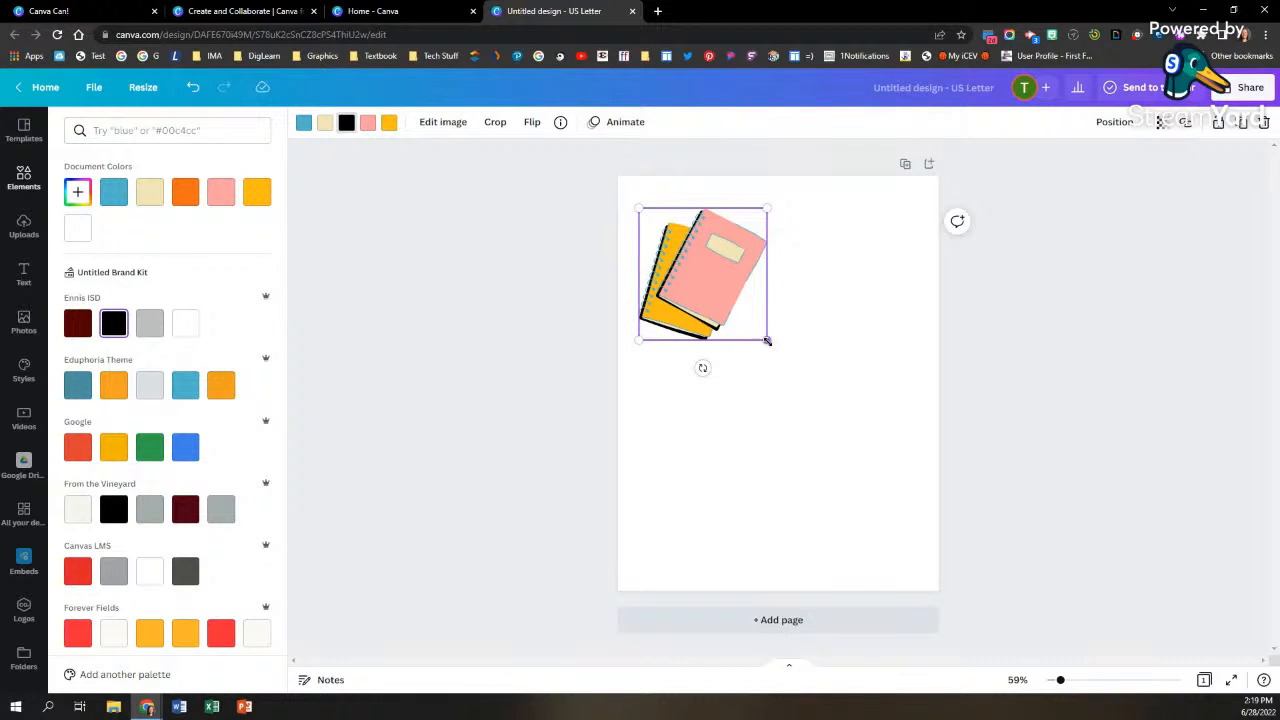
left_click_drag(767, 342, 789, 362)
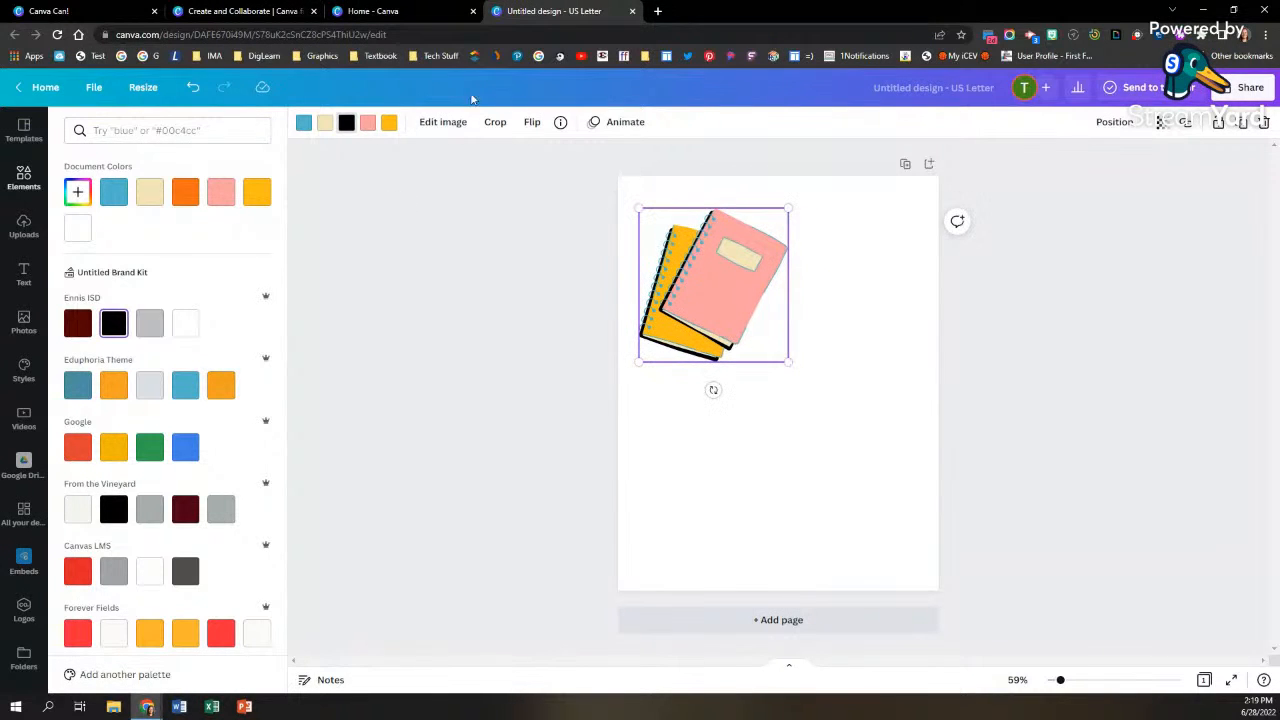
Step: Crop the notebooks graphic inward from its upper-right corner, and undo the crop
left_click(493, 125)
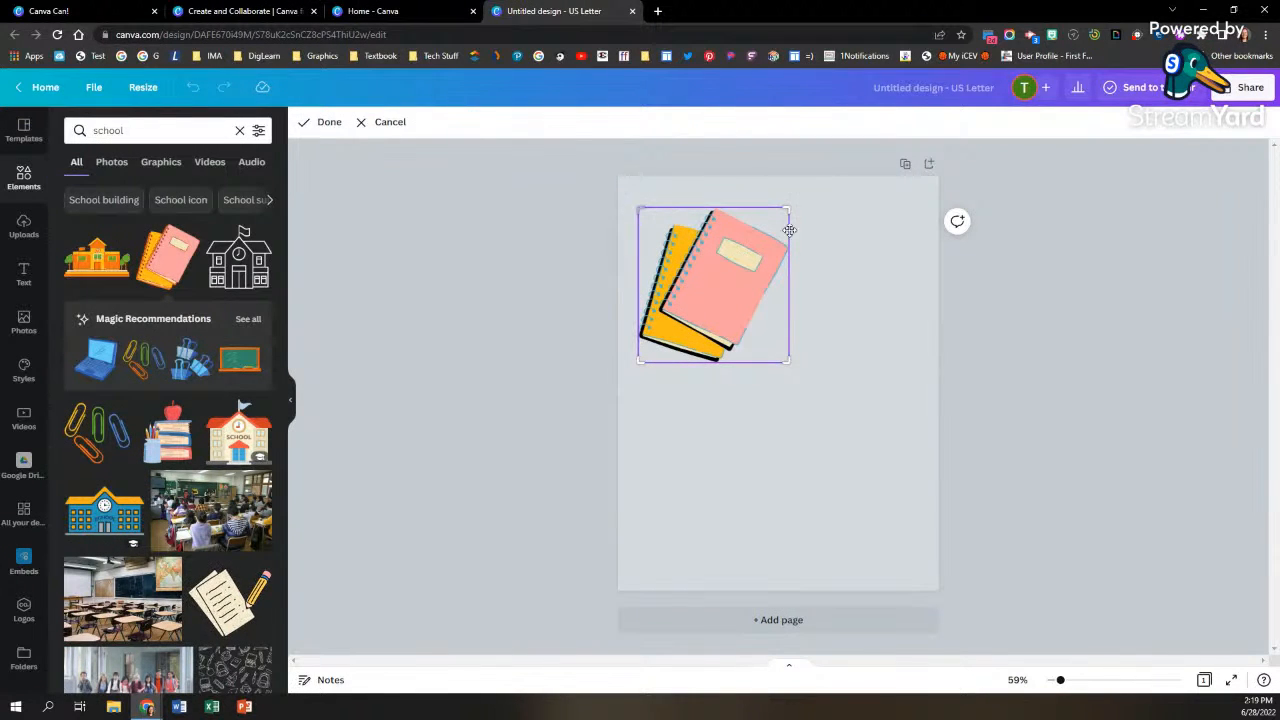
left_click_drag(789, 209, 771, 229)
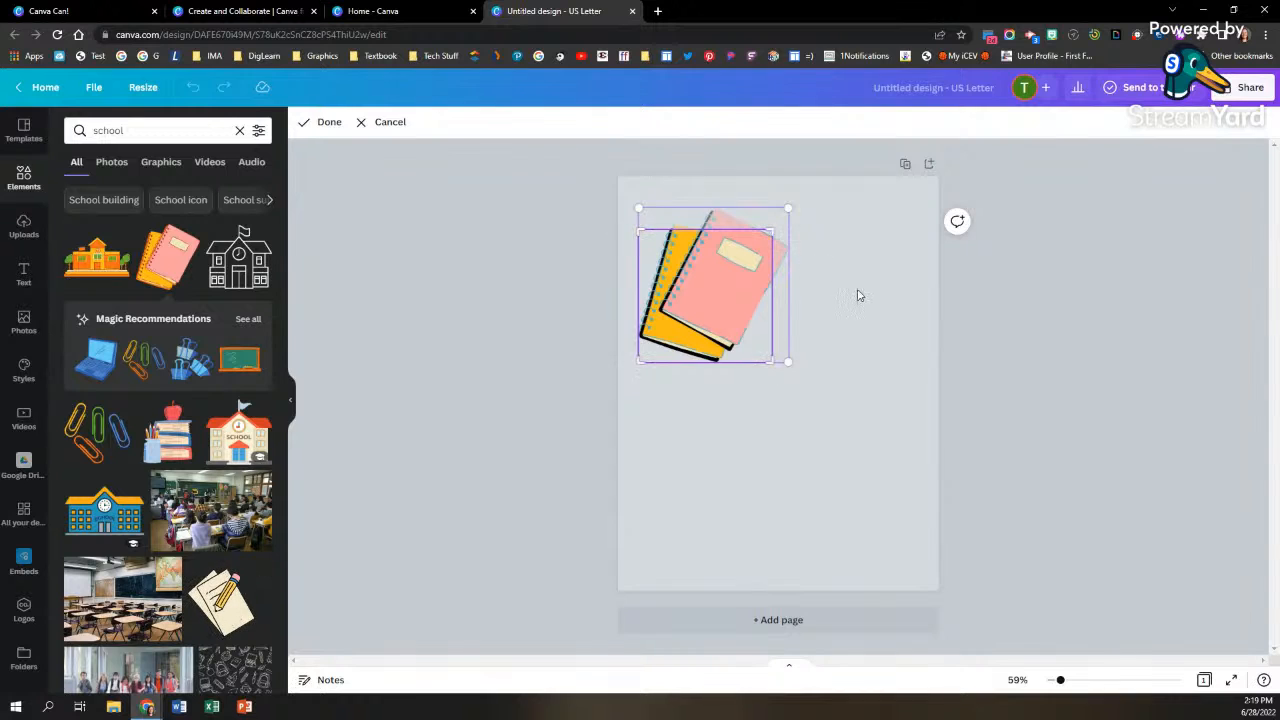
left_click(857, 291)
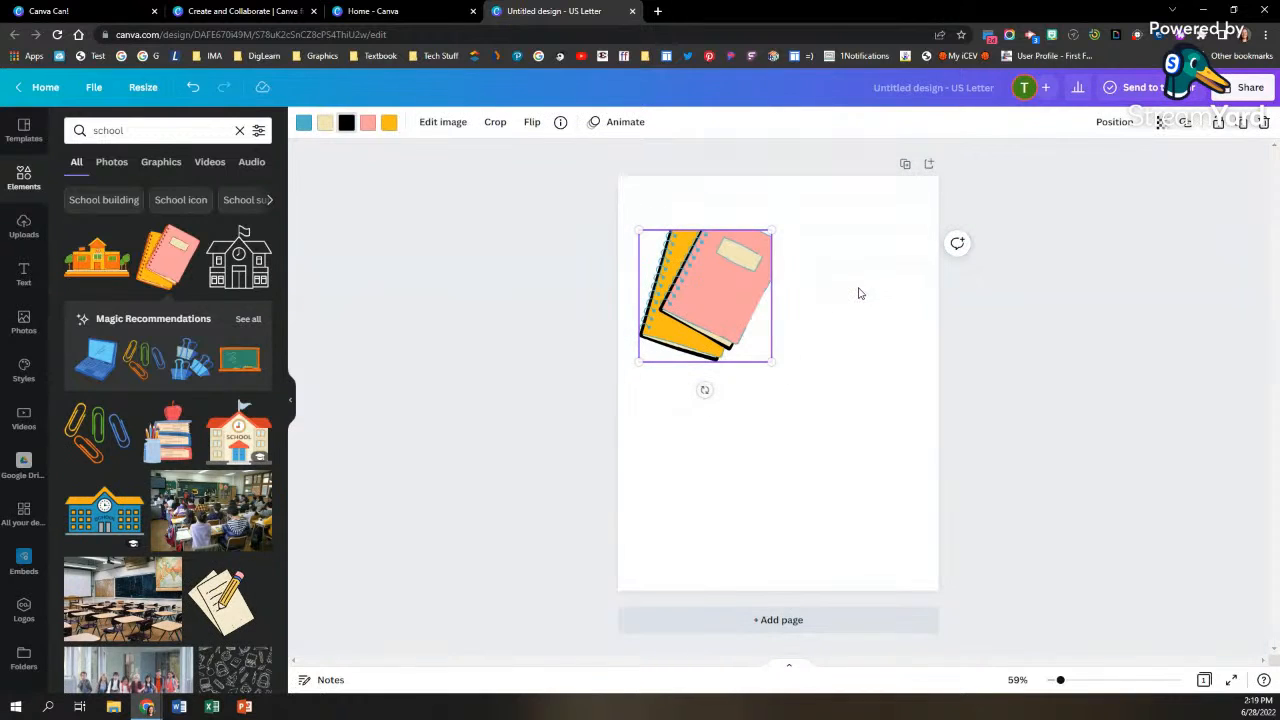
left_click(193, 88)
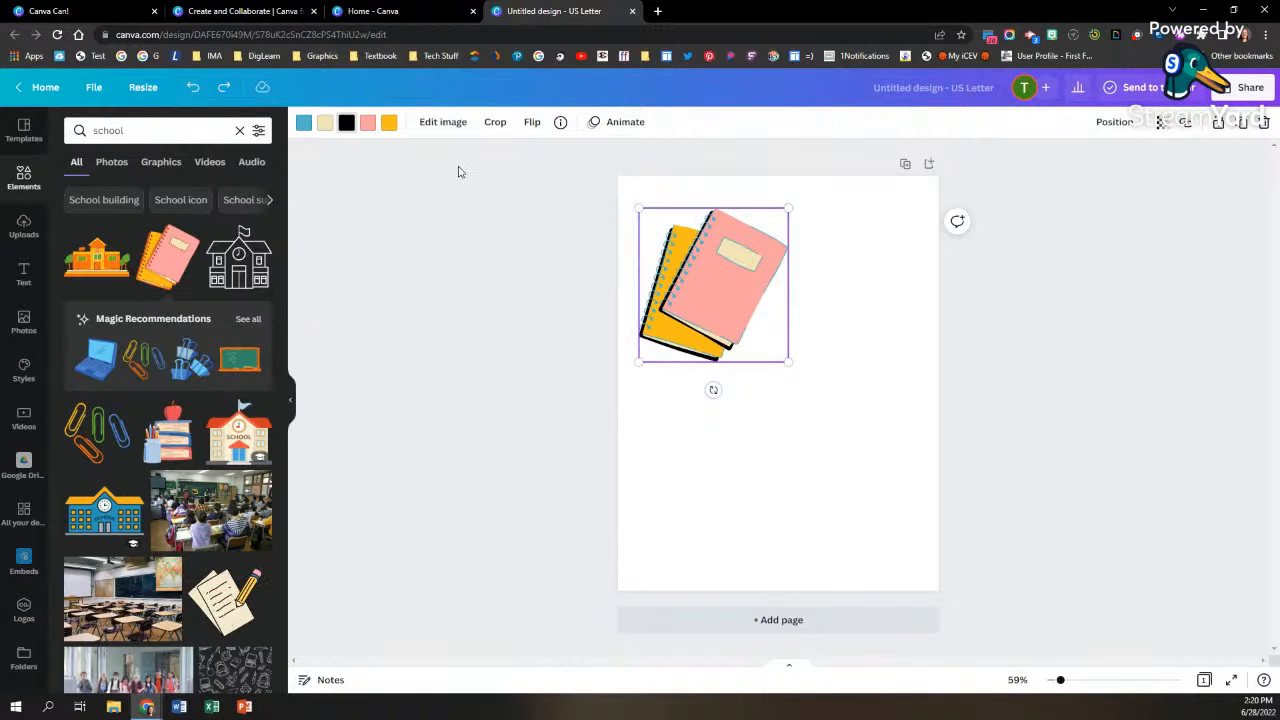
Step: Flip the notebooks graphic horizontally and vertically
left_click(530, 122)
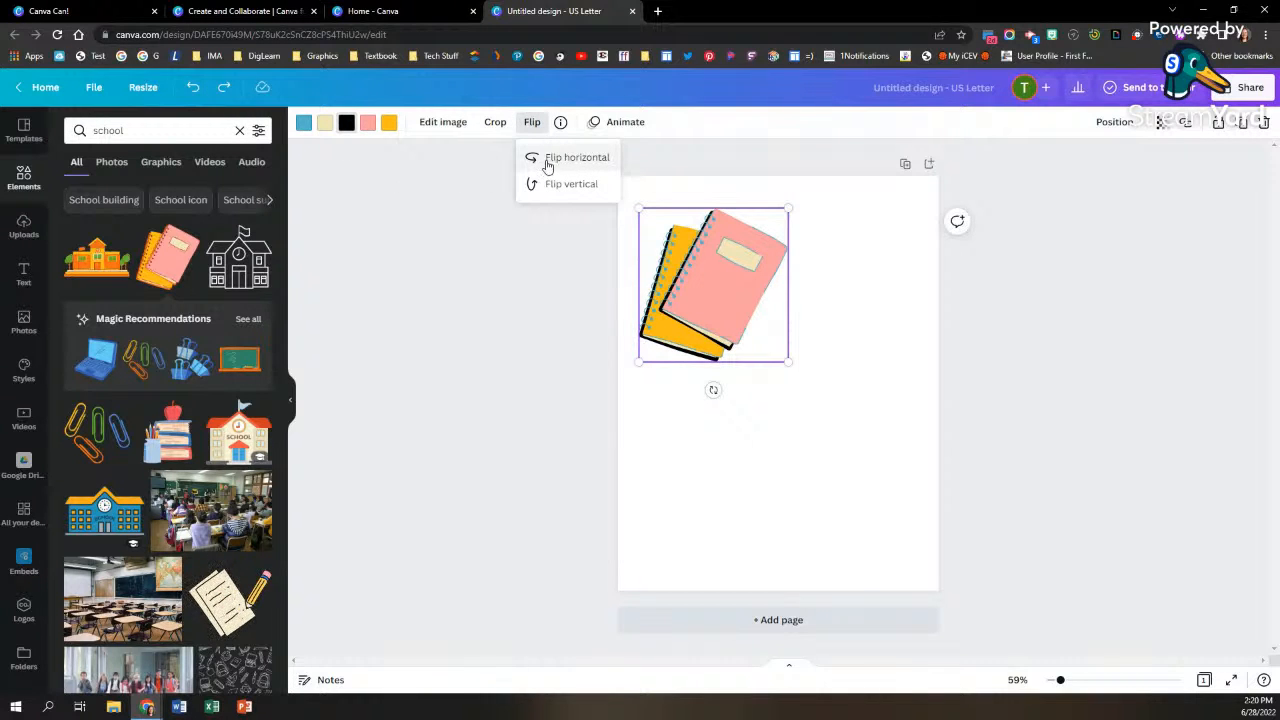
left_click(547, 160)
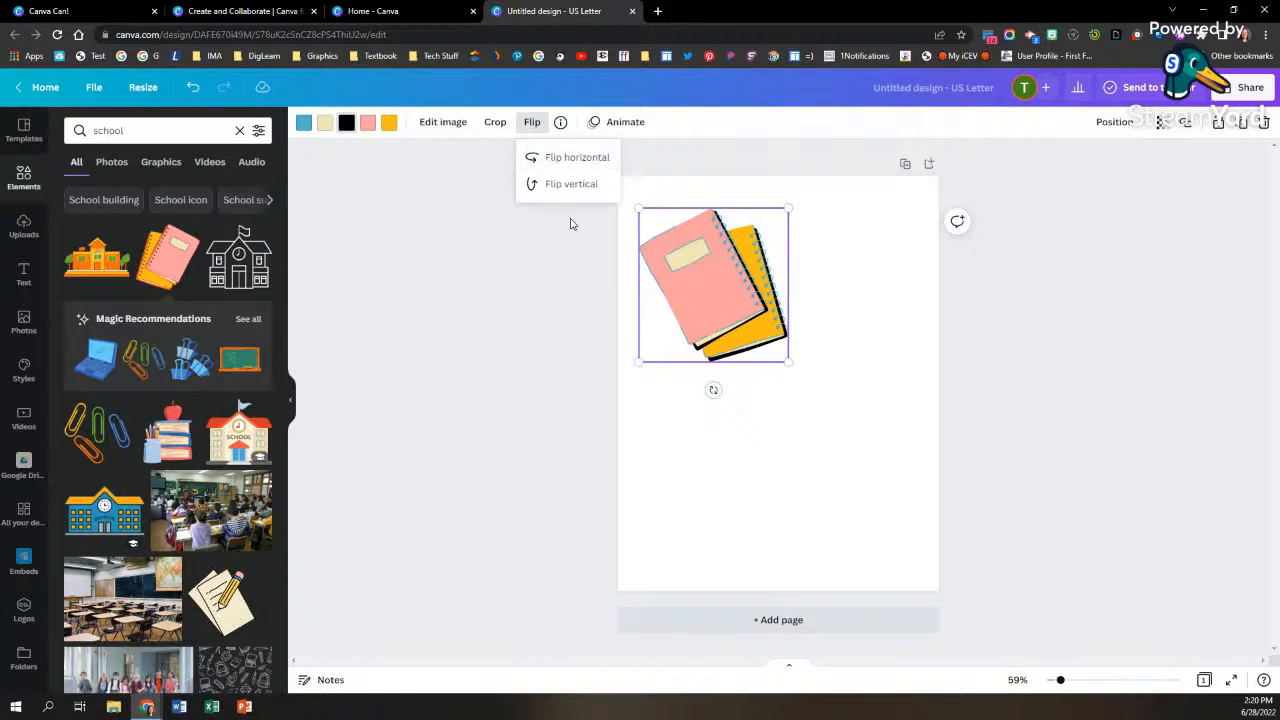
left_click(565, 185)
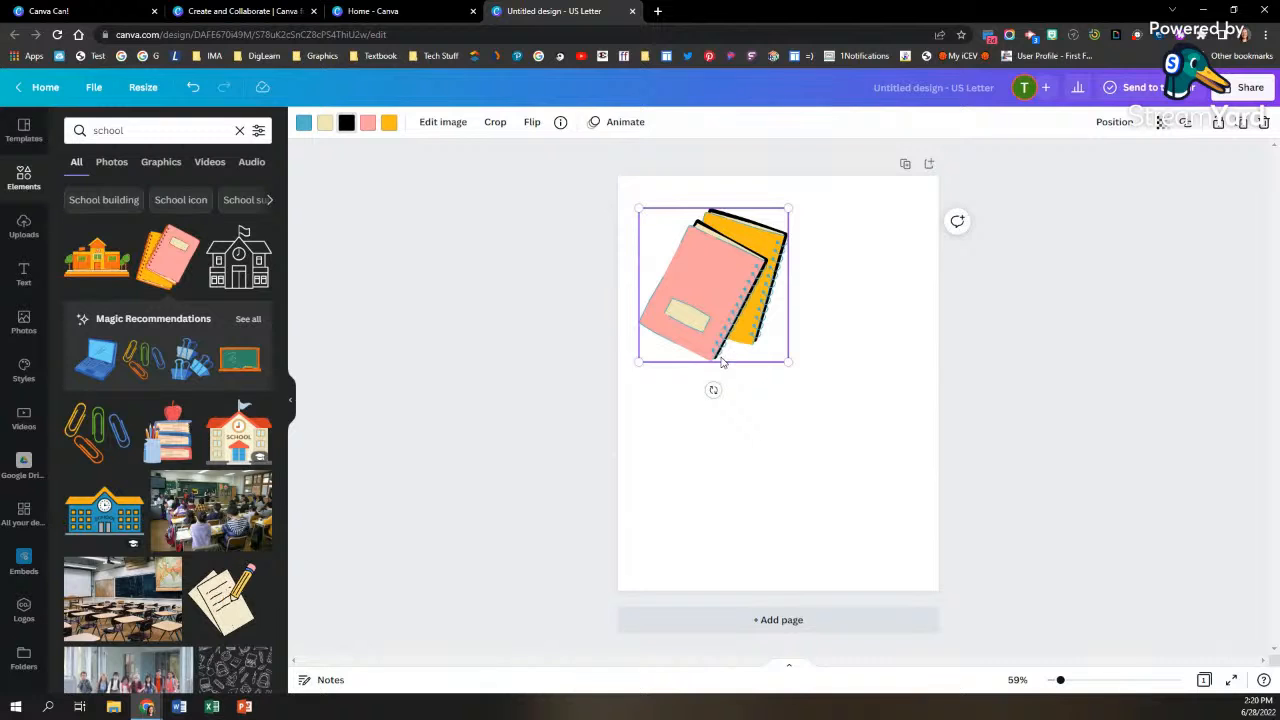
Step: Check the notebooks graphic's information and show more elements like it
left_click(560, 128)
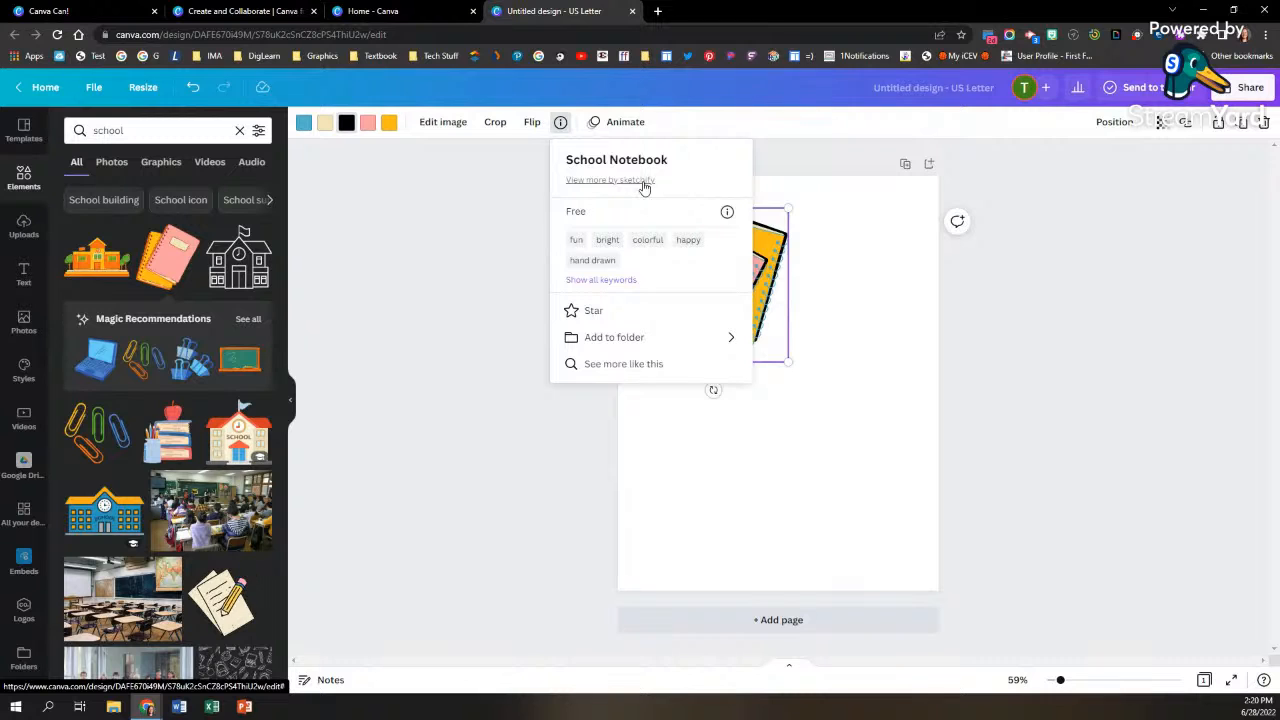
left_click(518, 237)
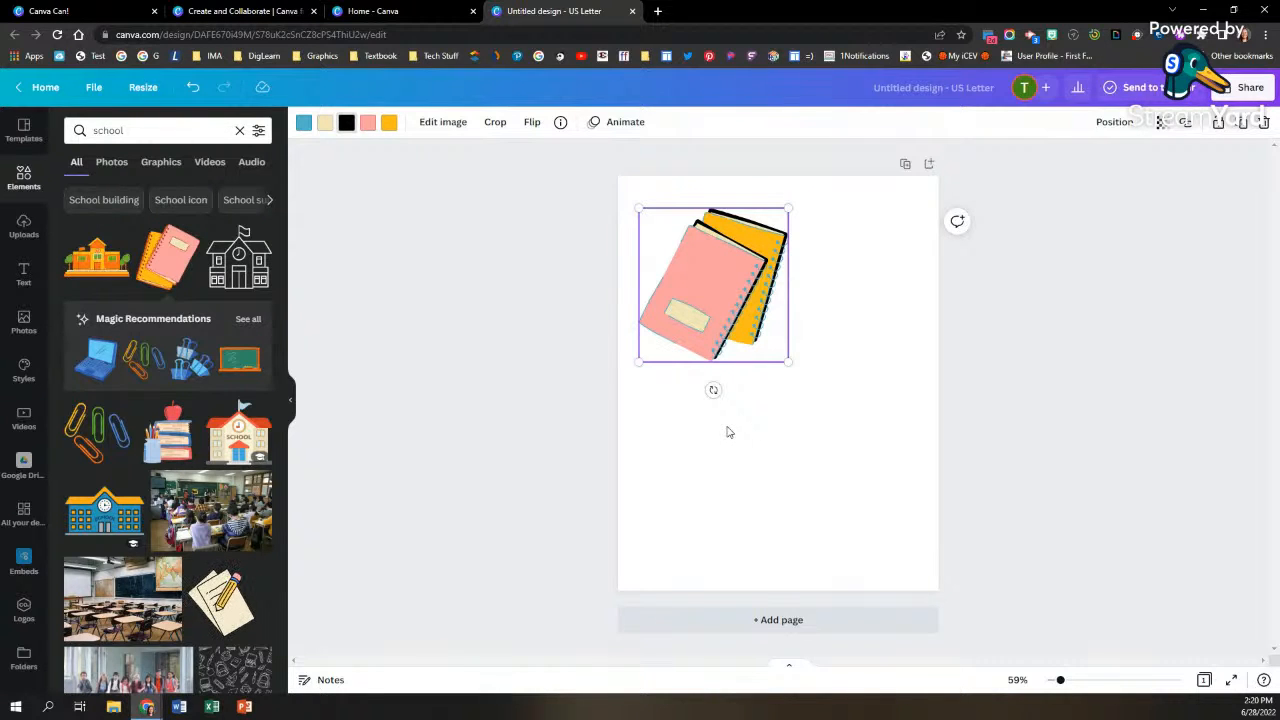
left_click(560, 122)
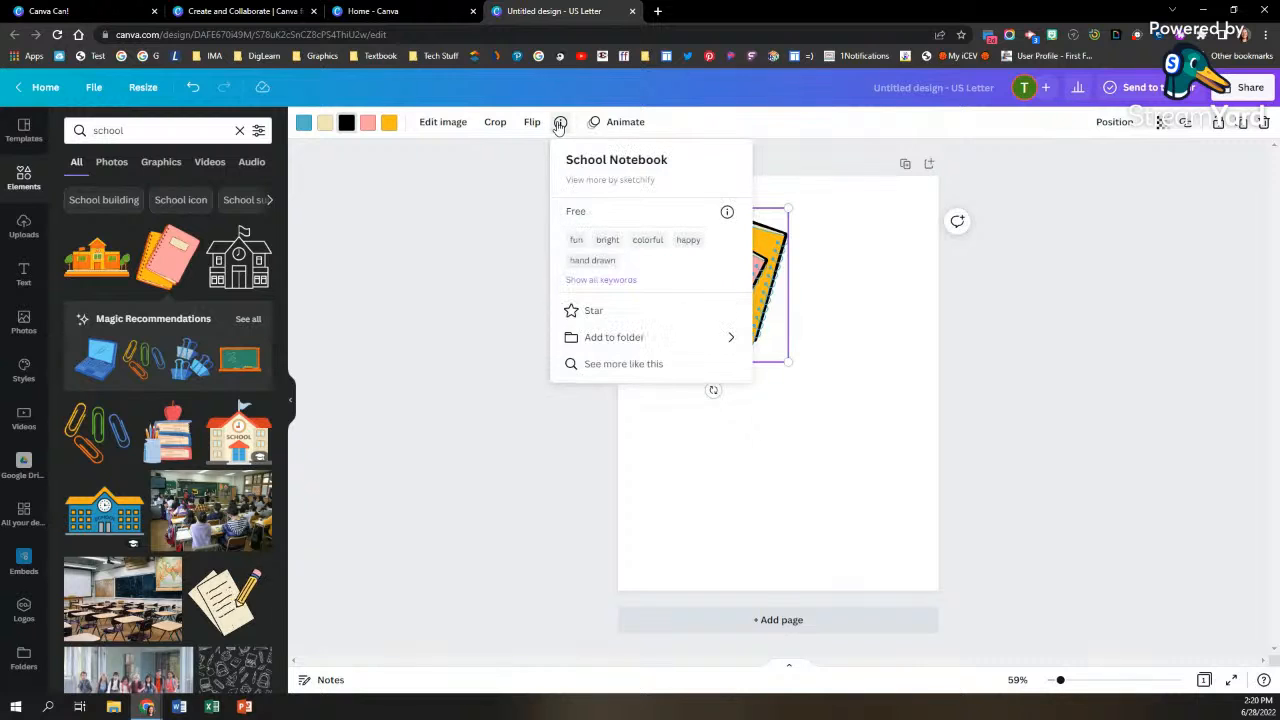
left_click(623, 364)
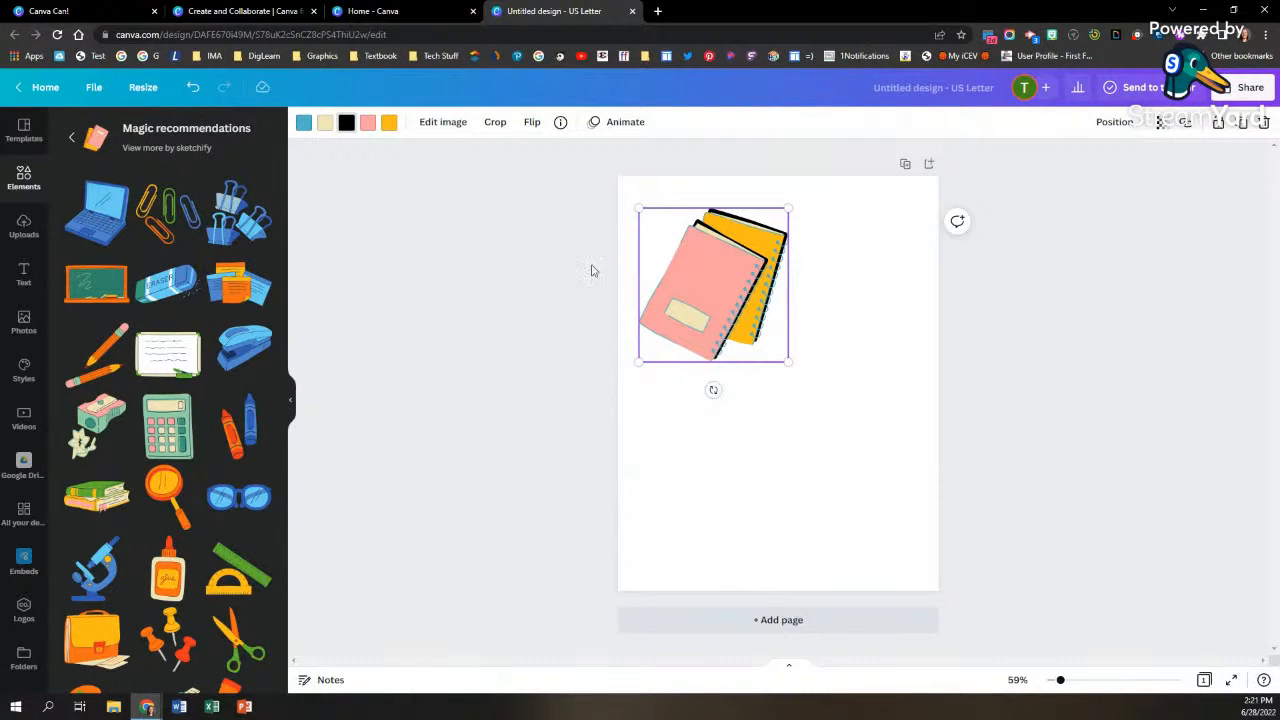
Step: Apply the Pop element animation to the notebooks graphic
left_click(617, 128)
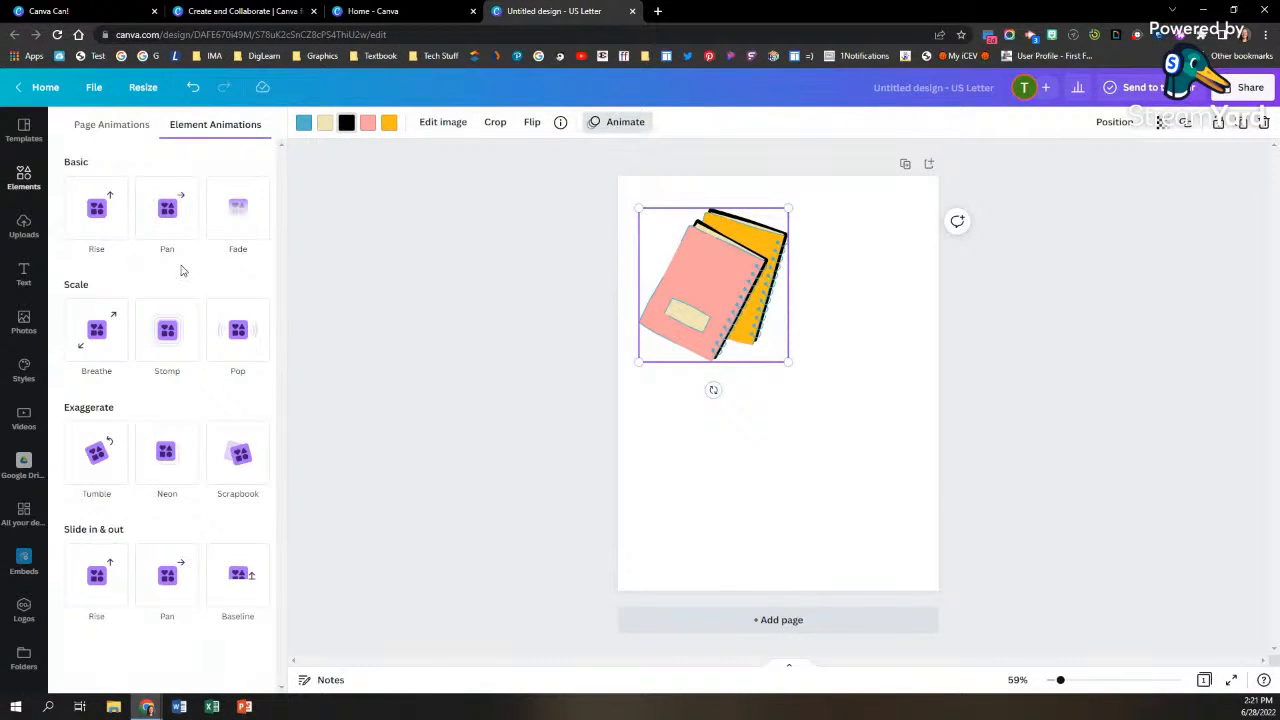
left_click(237, 330)
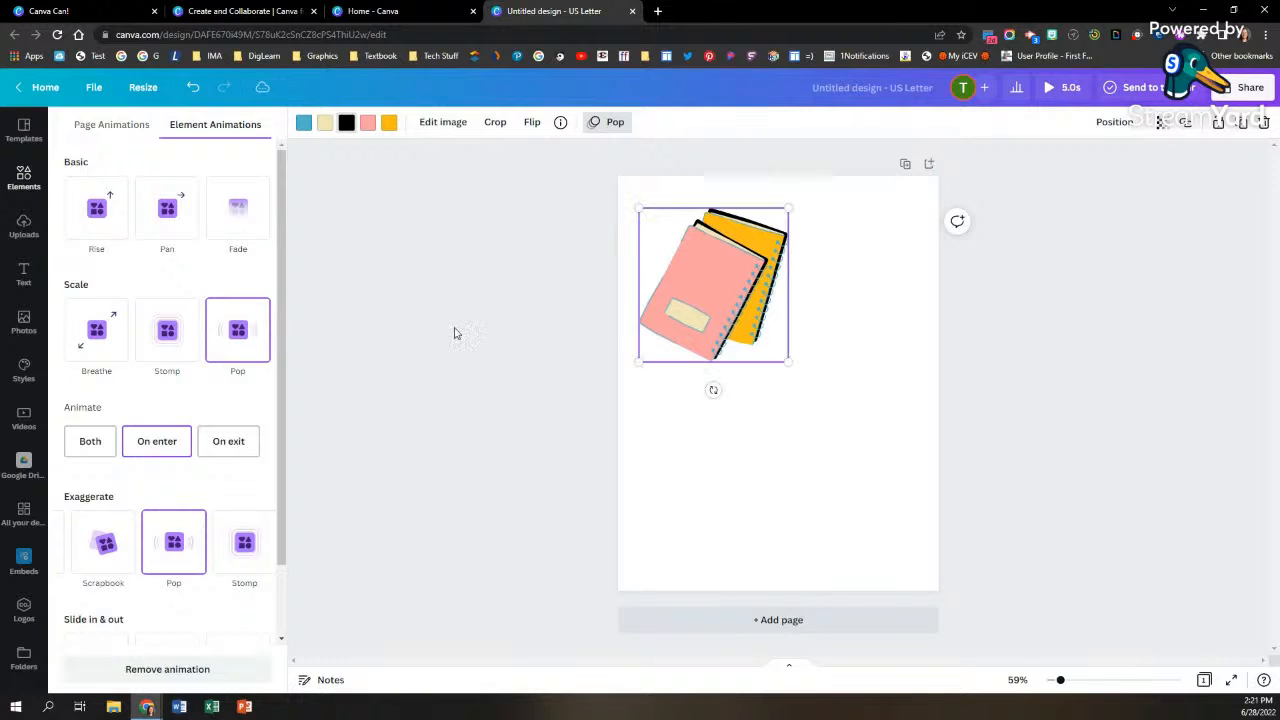
left_click(453, 328)
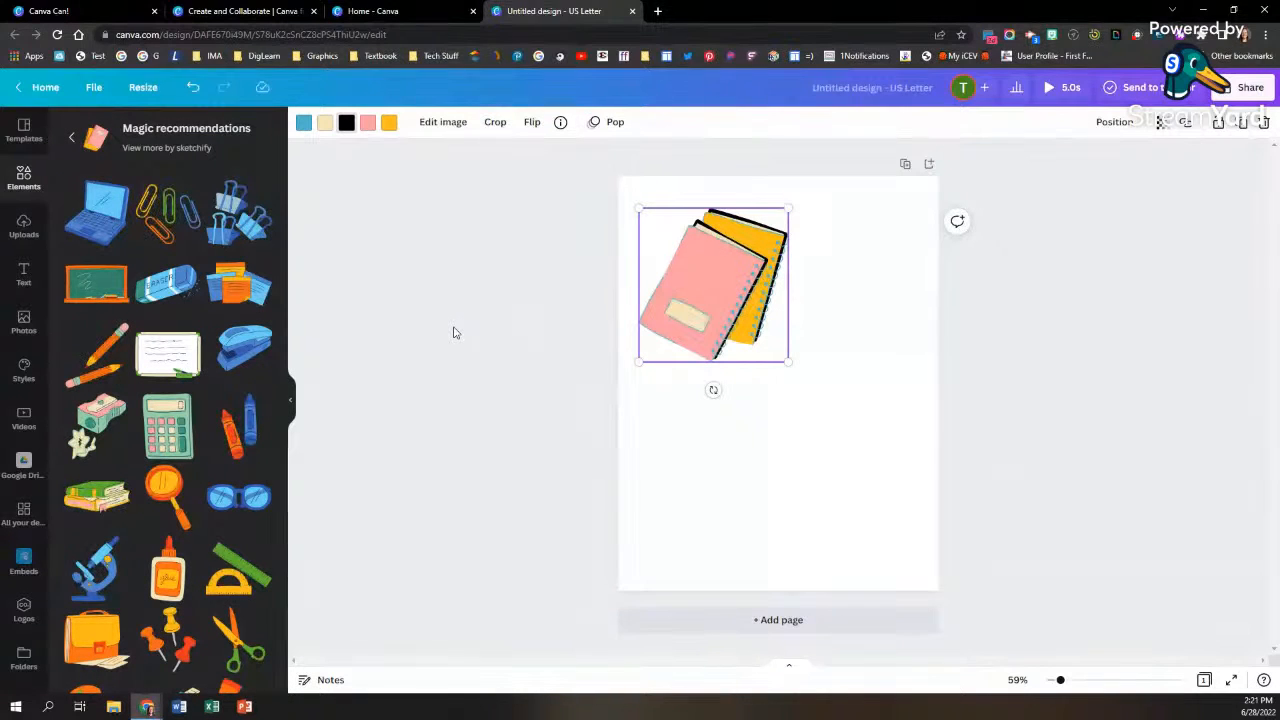
Step: Add the uploaded image of the interactive display with the purple galaxy screen to the page
left_click(24, 228)
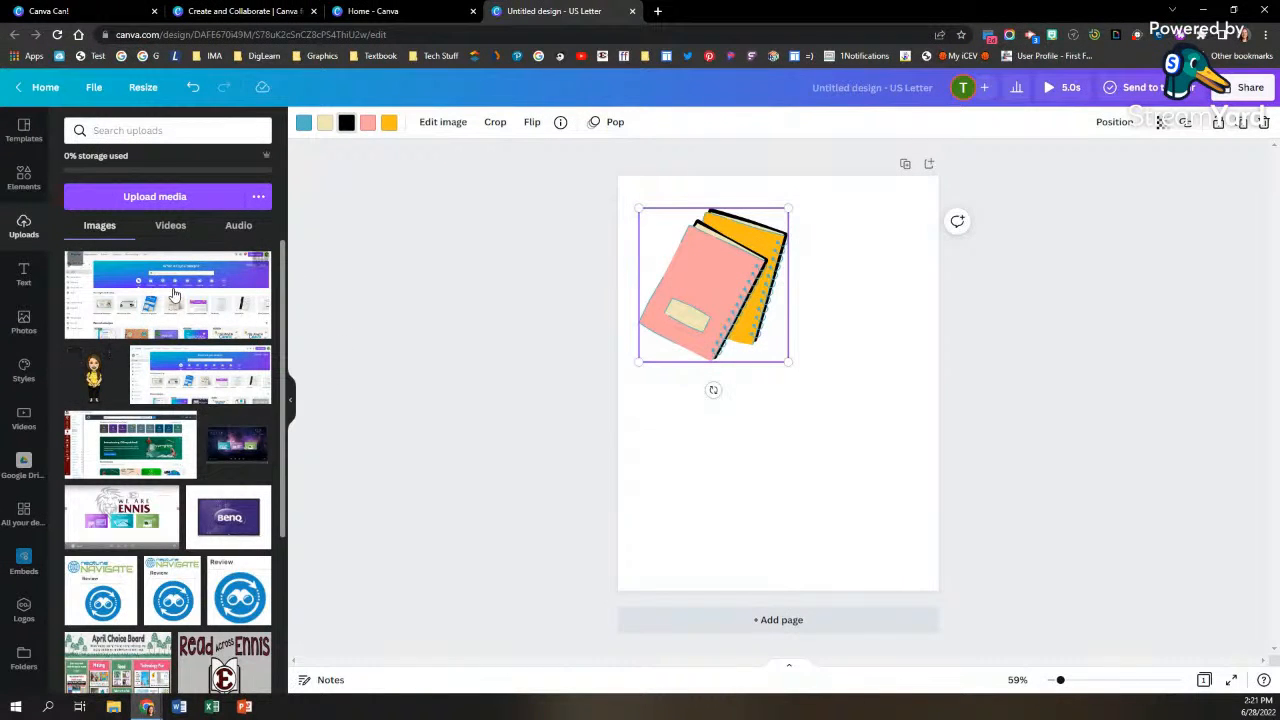
left_click(225, 453)
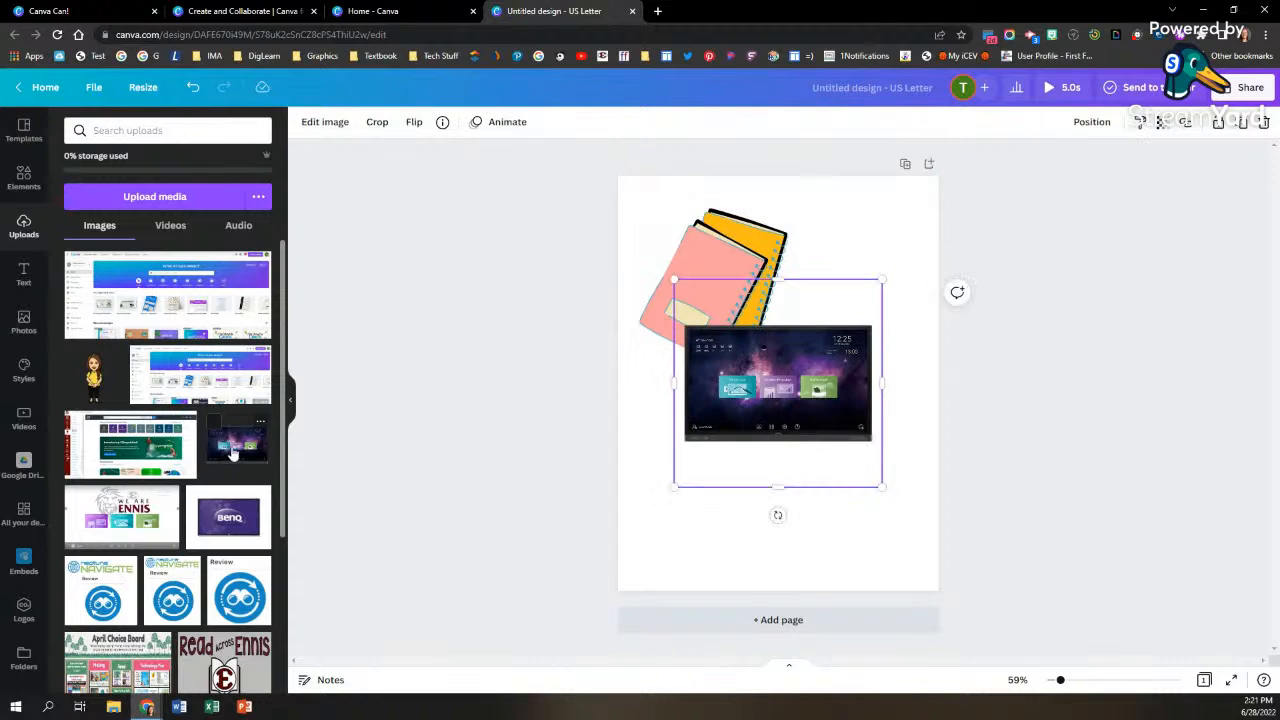
Step: Move the interactive display image below the notebooks graphic and delete it from the page
left_click_drag(770, 406, 740, 485)
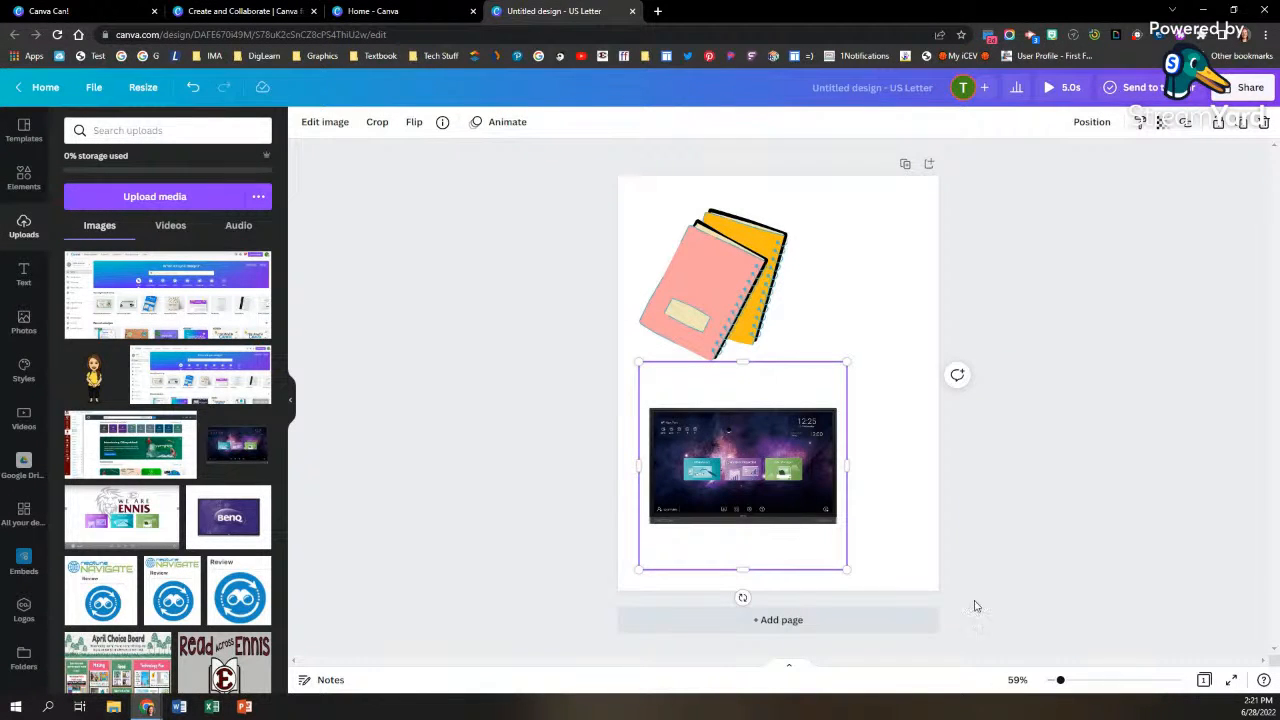
key("Delete")
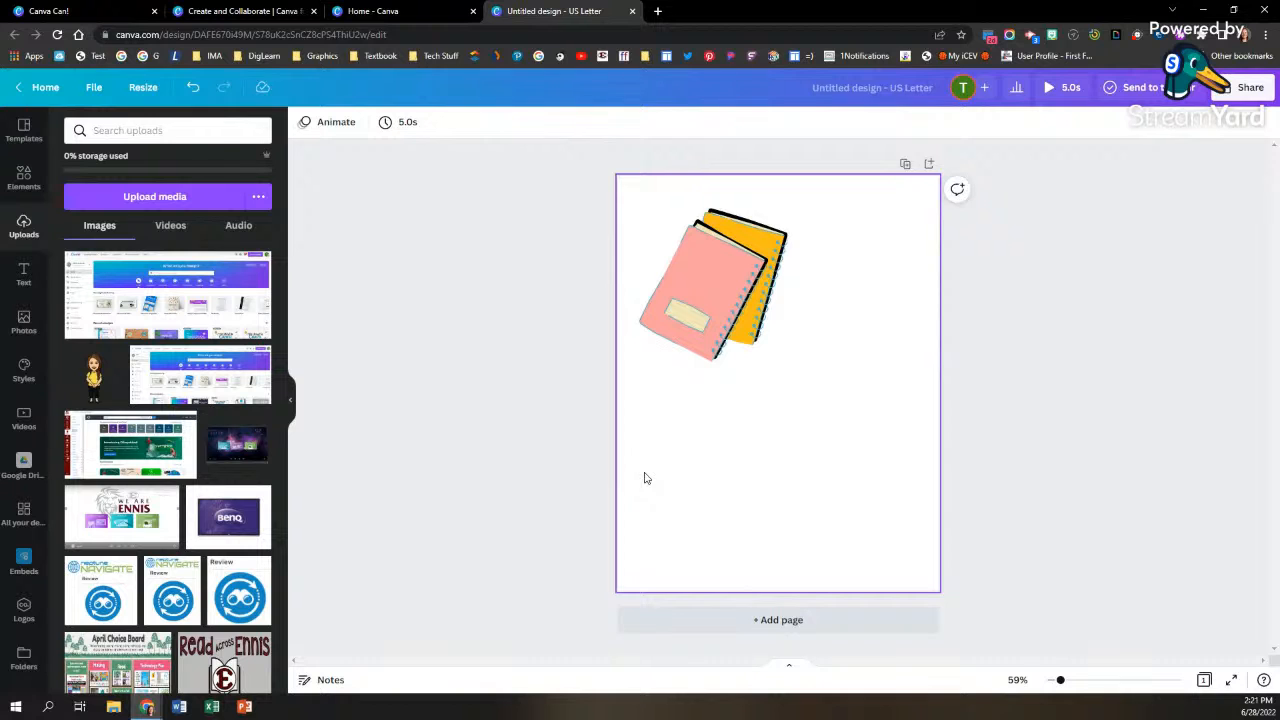
Step: Add the GAME ON font combination below the notebooks graphic and shrink it to a font size of about 95.3
left_click(24, 278)
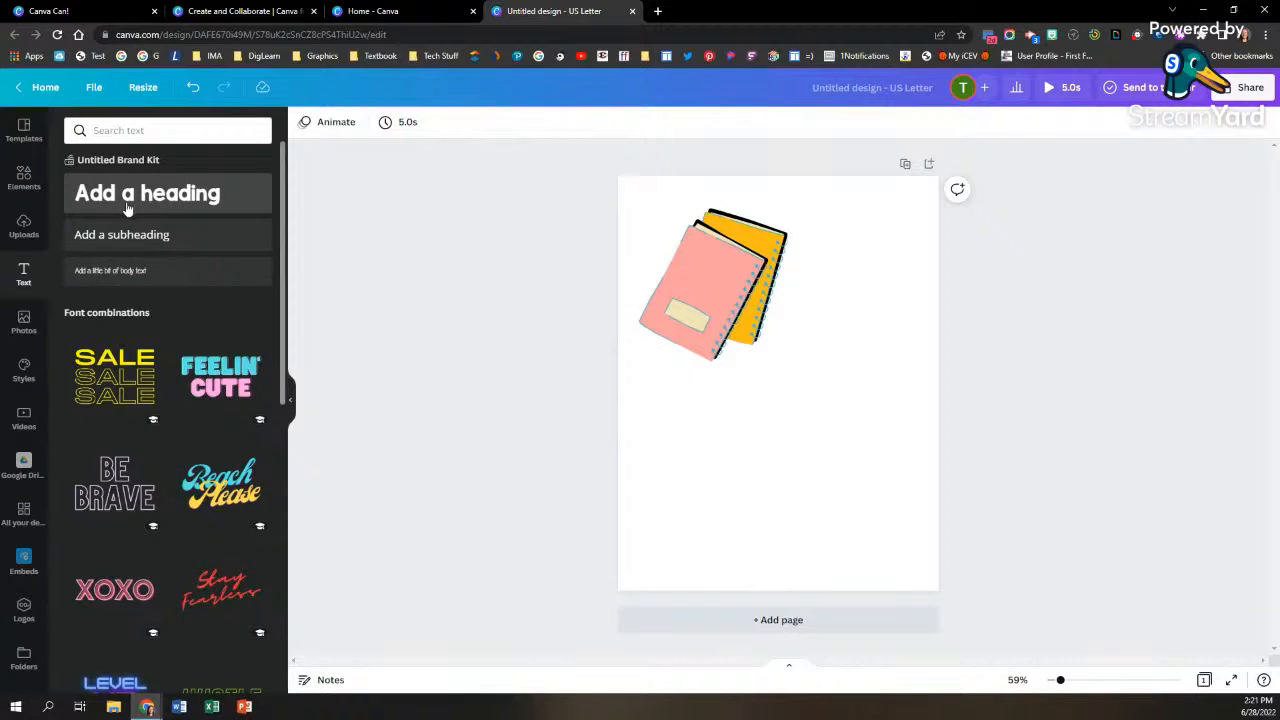
scroll(115, 437, "down", 1)
scroll(115, 437, "down", 5)
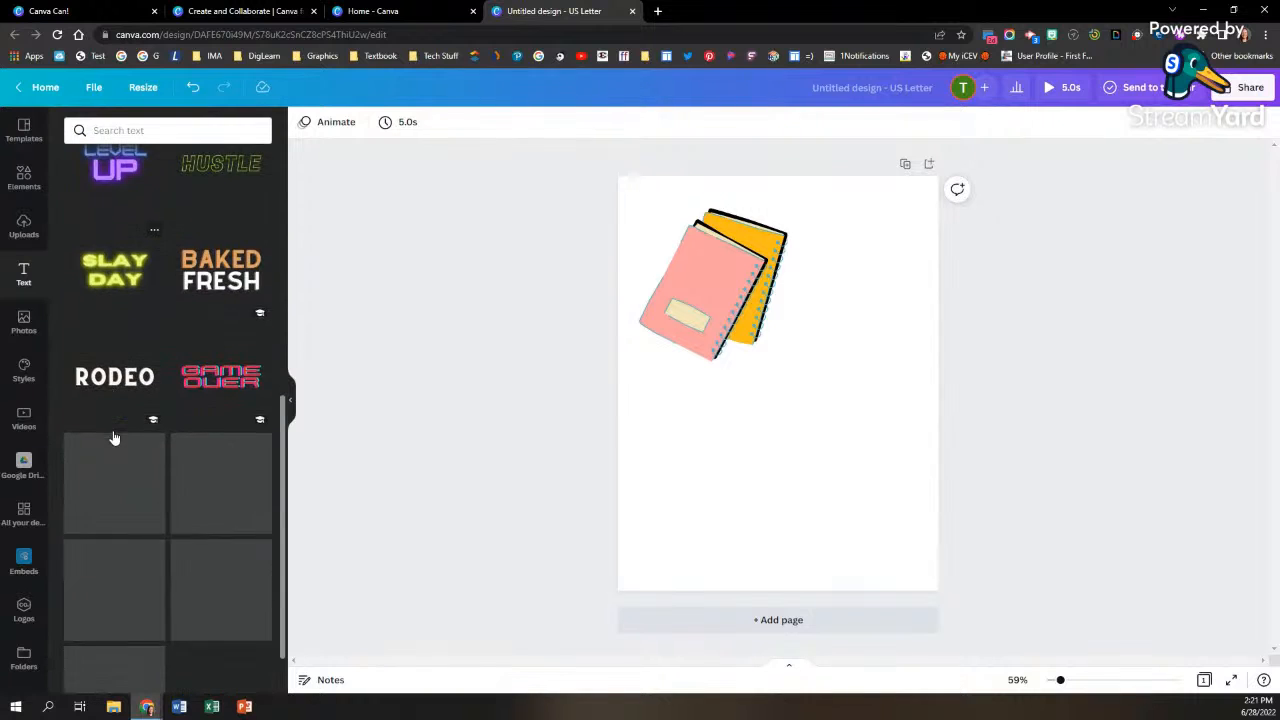
scroll(114, 438, "down", 2)
scroll(114, 438, "down", 1)
scroll(114, 438, "down", 3)
scroll(114, 438, "down", 1)
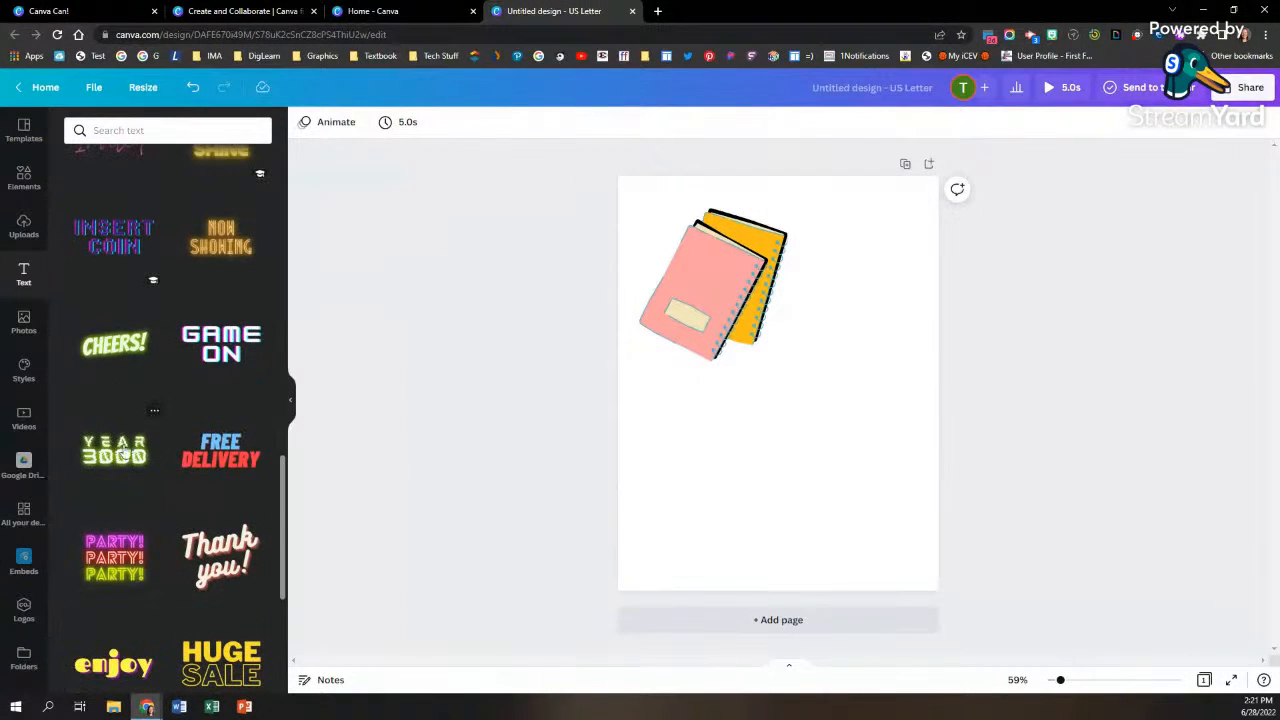
left_click(218, 367)
left_click_drag(765, 432, 765, 498)
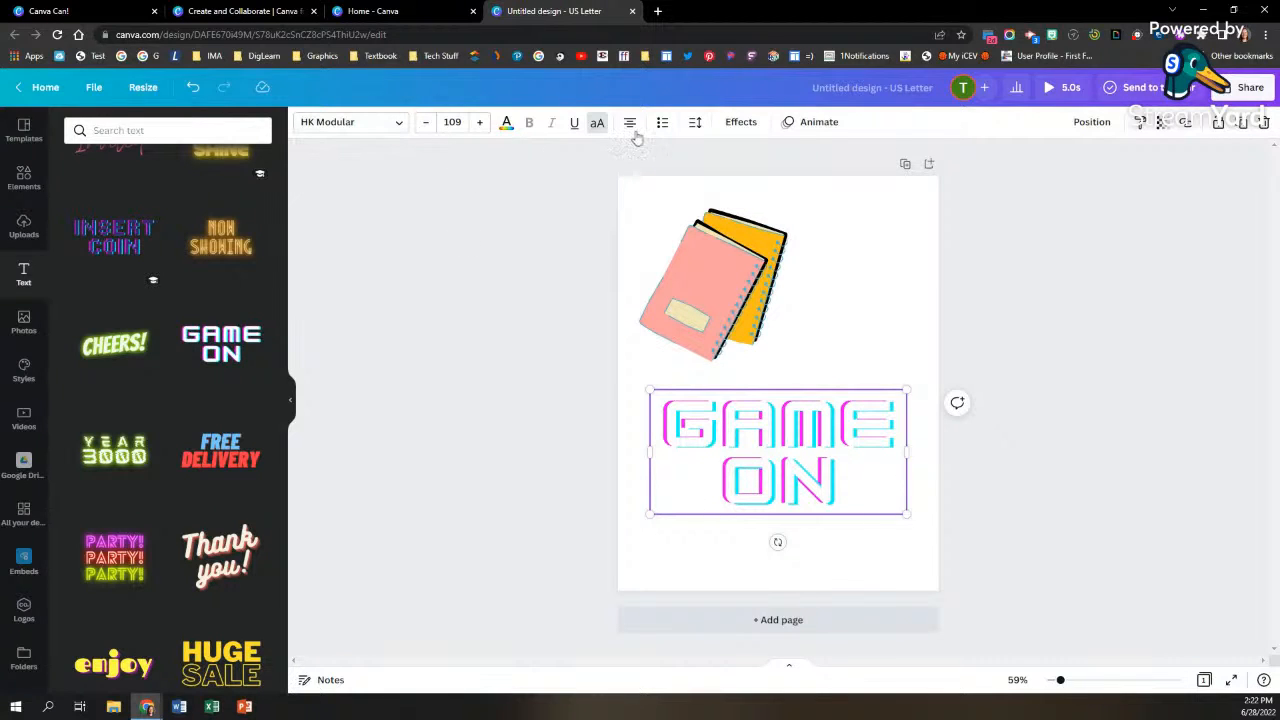
left_click_drag(905, 390, 875, 405)
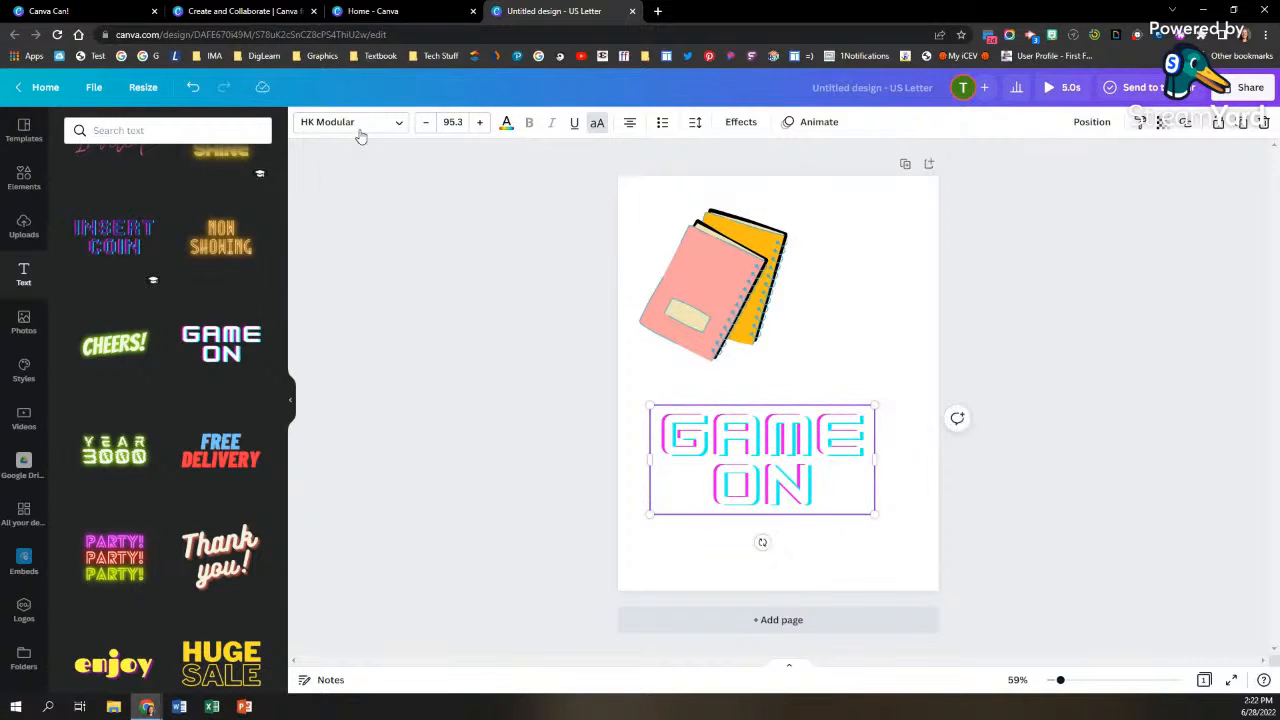
Step: Set the GAME ON text to the Archivo Black font in the document's pink, keeping it in uppercase
left_click(360, 130)
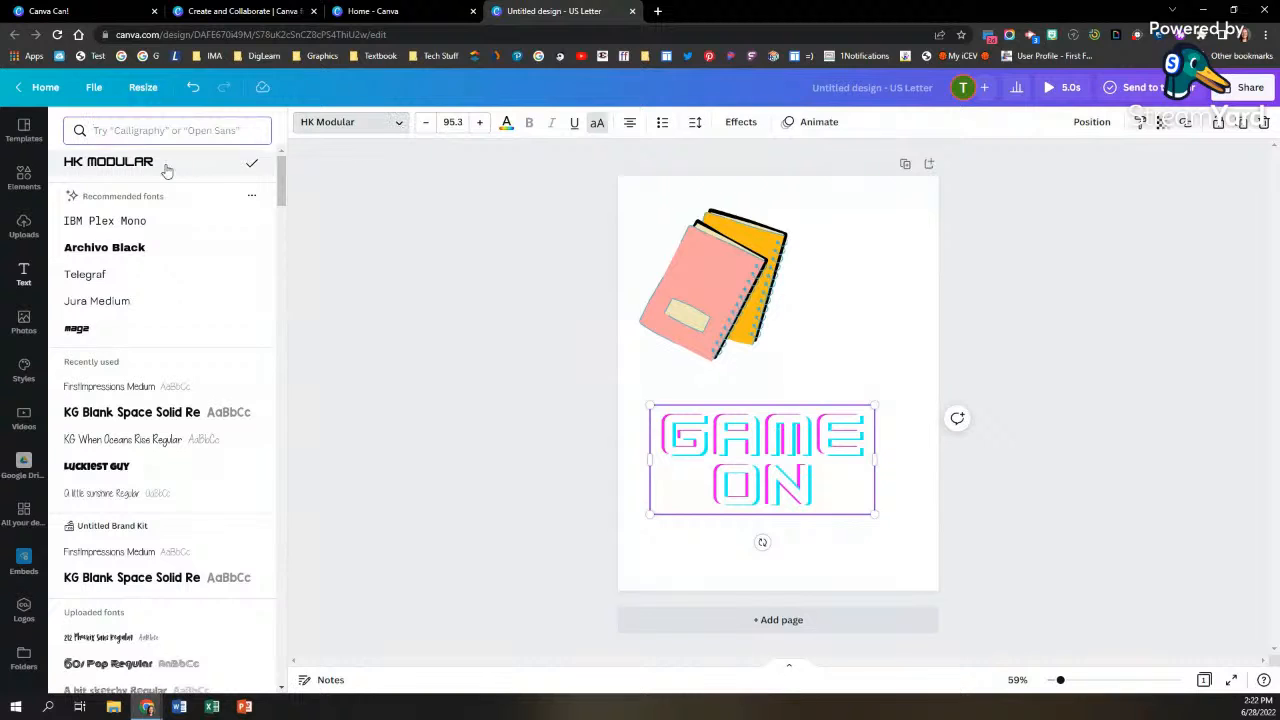
left_click(130, 252)
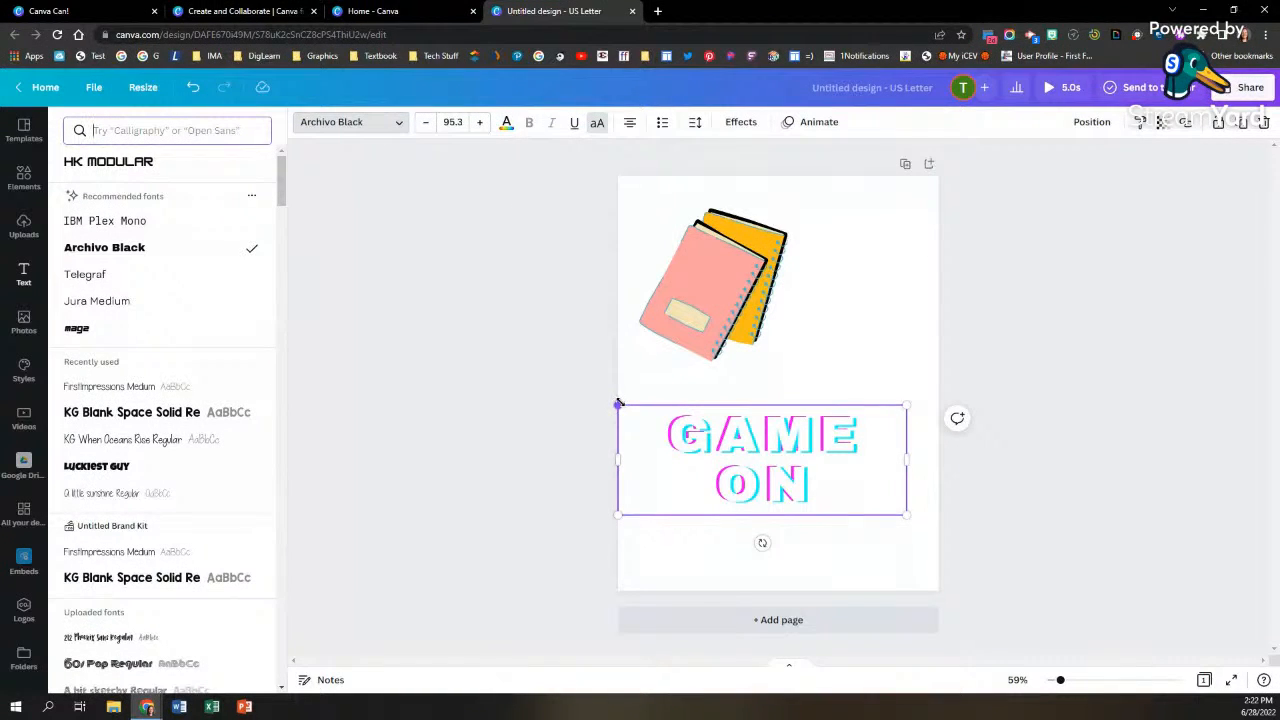
left_click(506, 123)
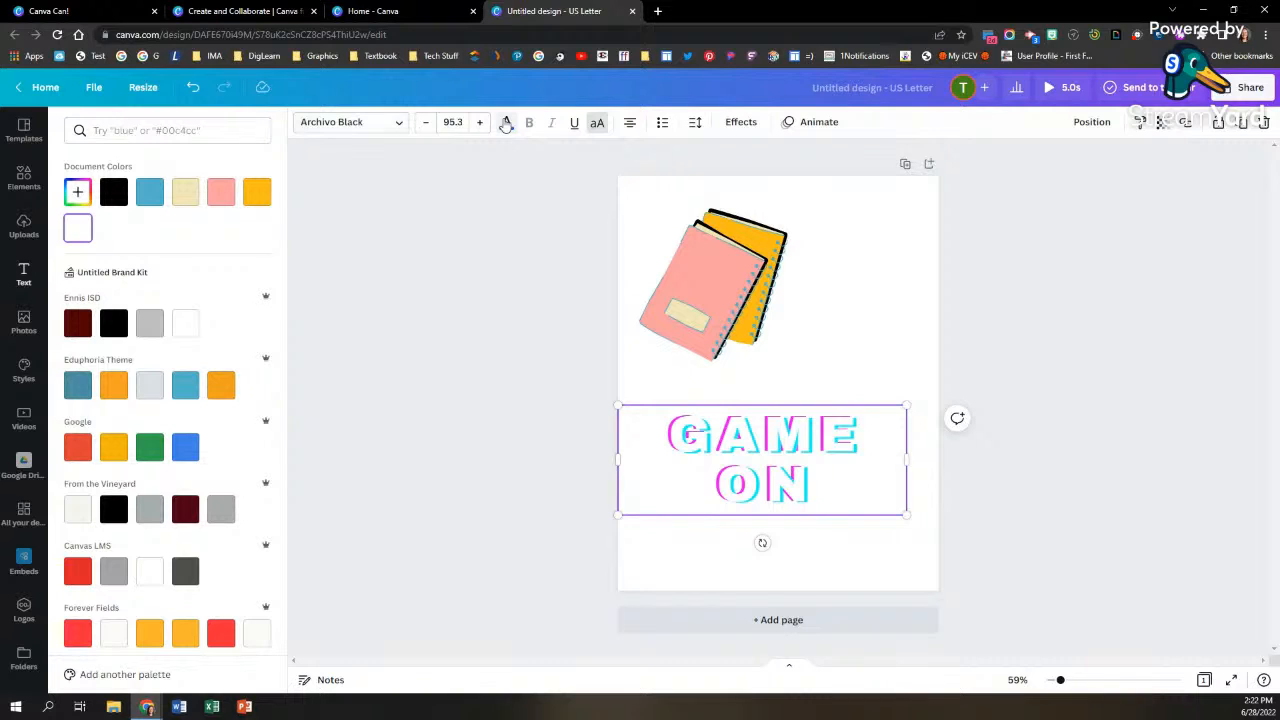
left_click(221, 192)
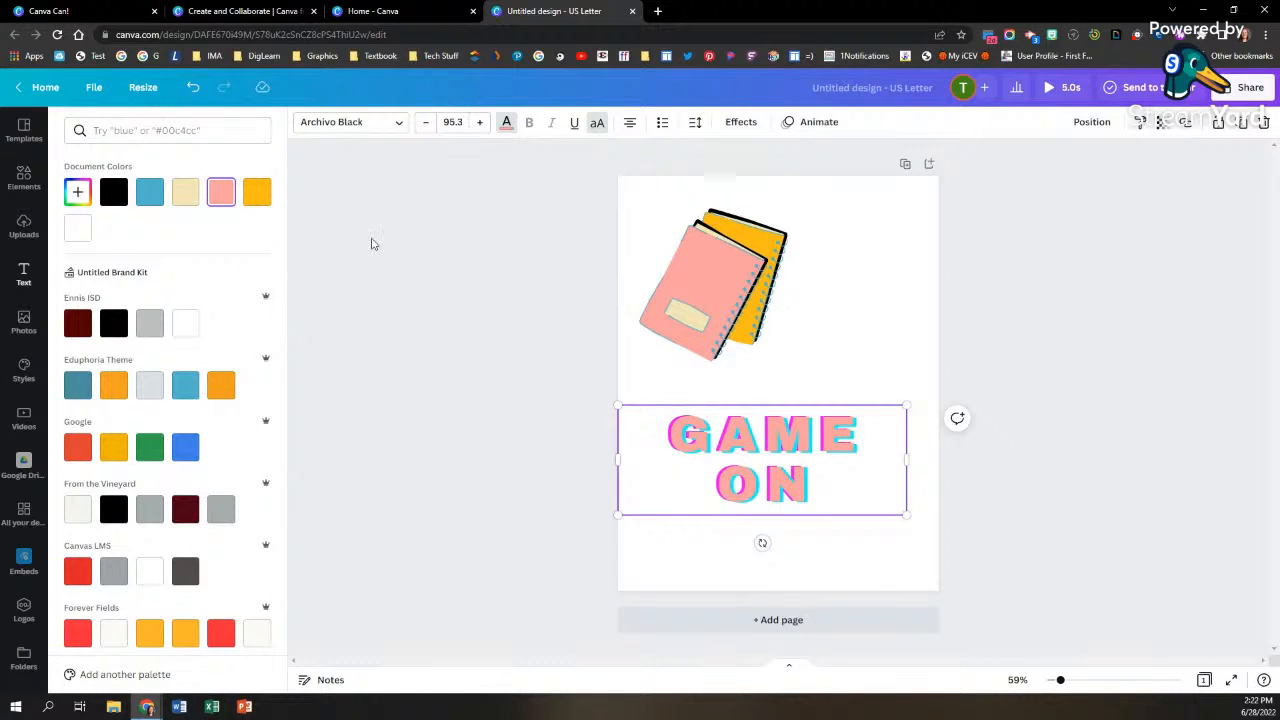
left_click(597, 123)
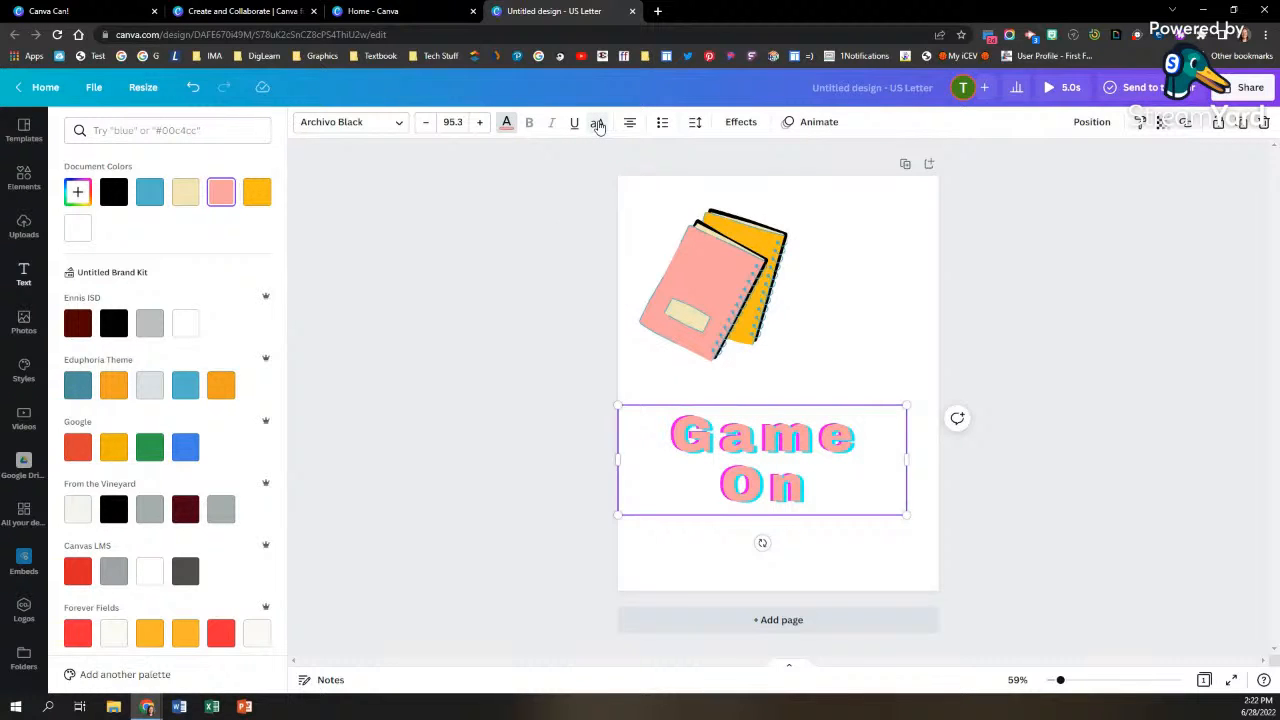
left_click(597, 123)
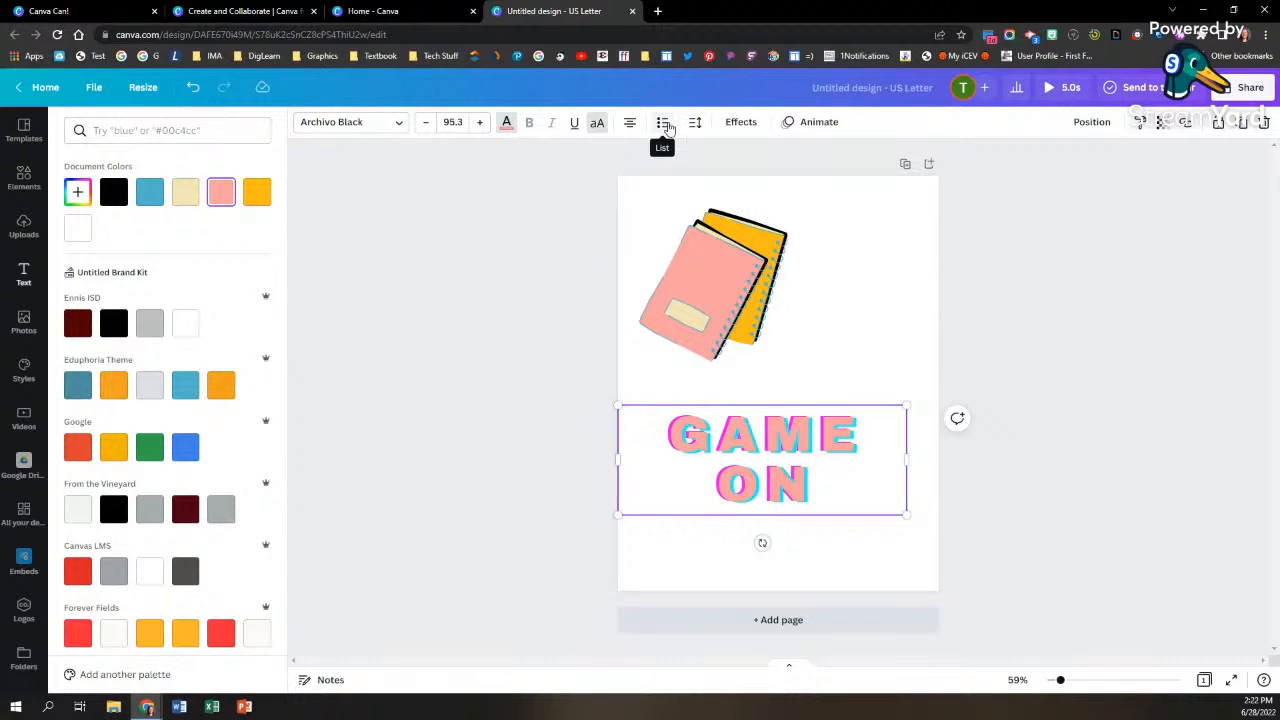
Step: Reduce the GAME ON text's letter spacing to 113 and its line spacing to 0.97
left_click(695, 122)
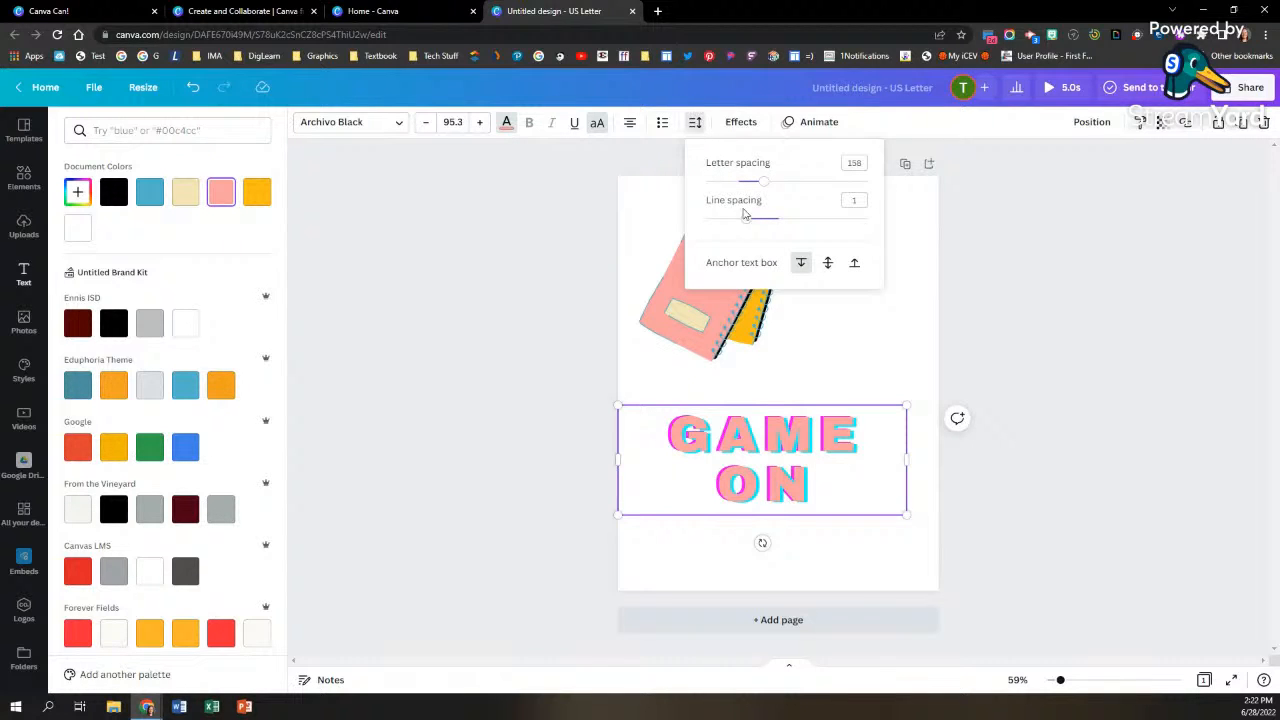
left_click_drag(762, 190, 745, 228)
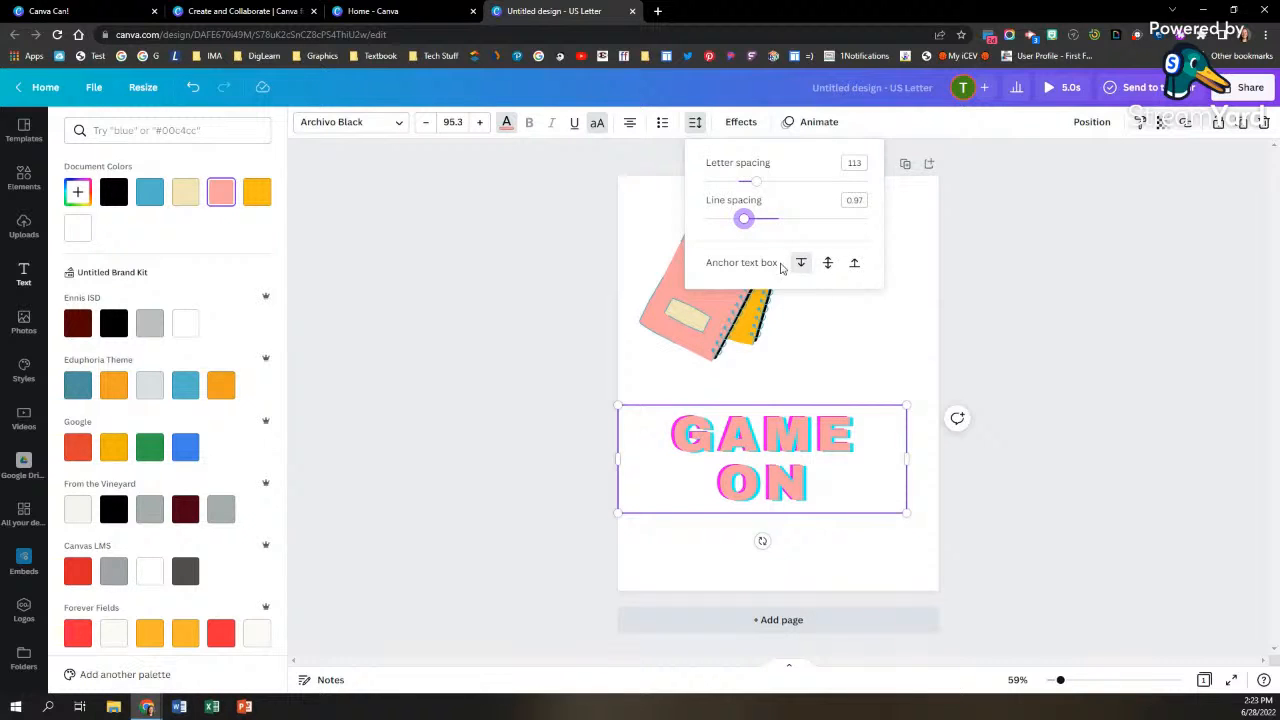
left_click(827, 264)
left_click(800, 264)
left_click(980, 347)
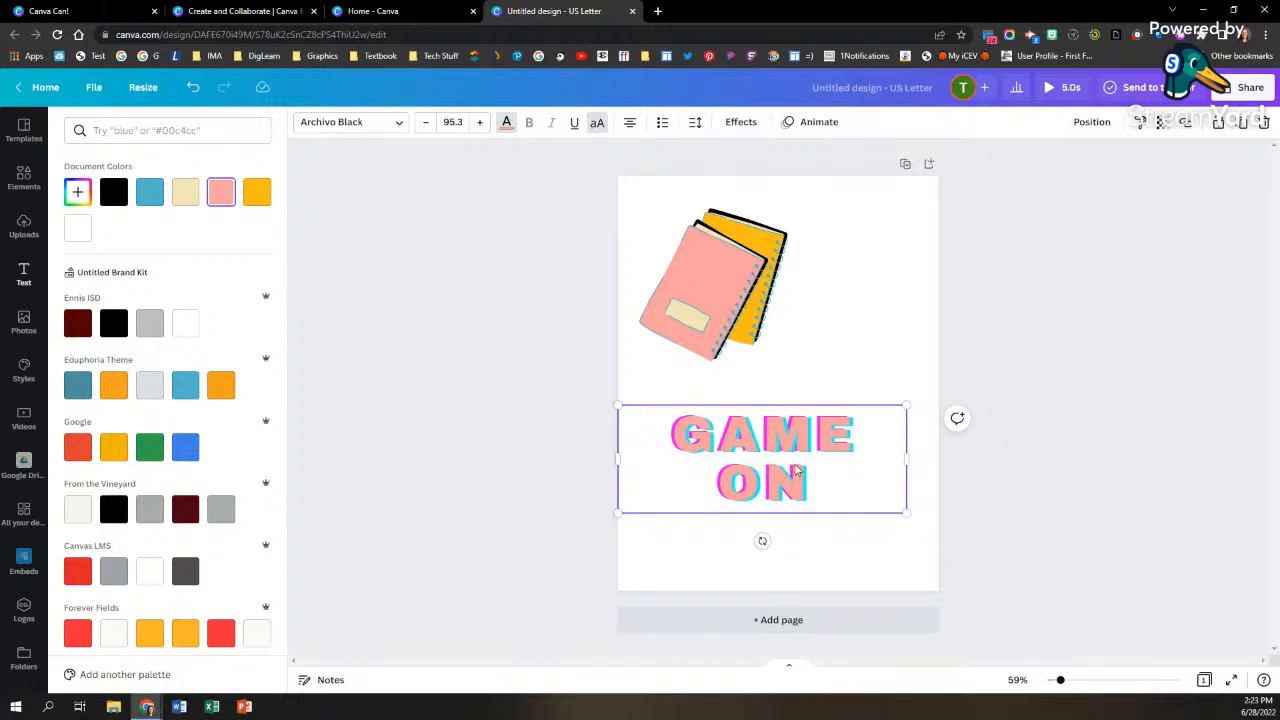
Step: Try the Lift effect at intensity 62 and the Shadow effect on the GAME ON text
left_click(741, 122)
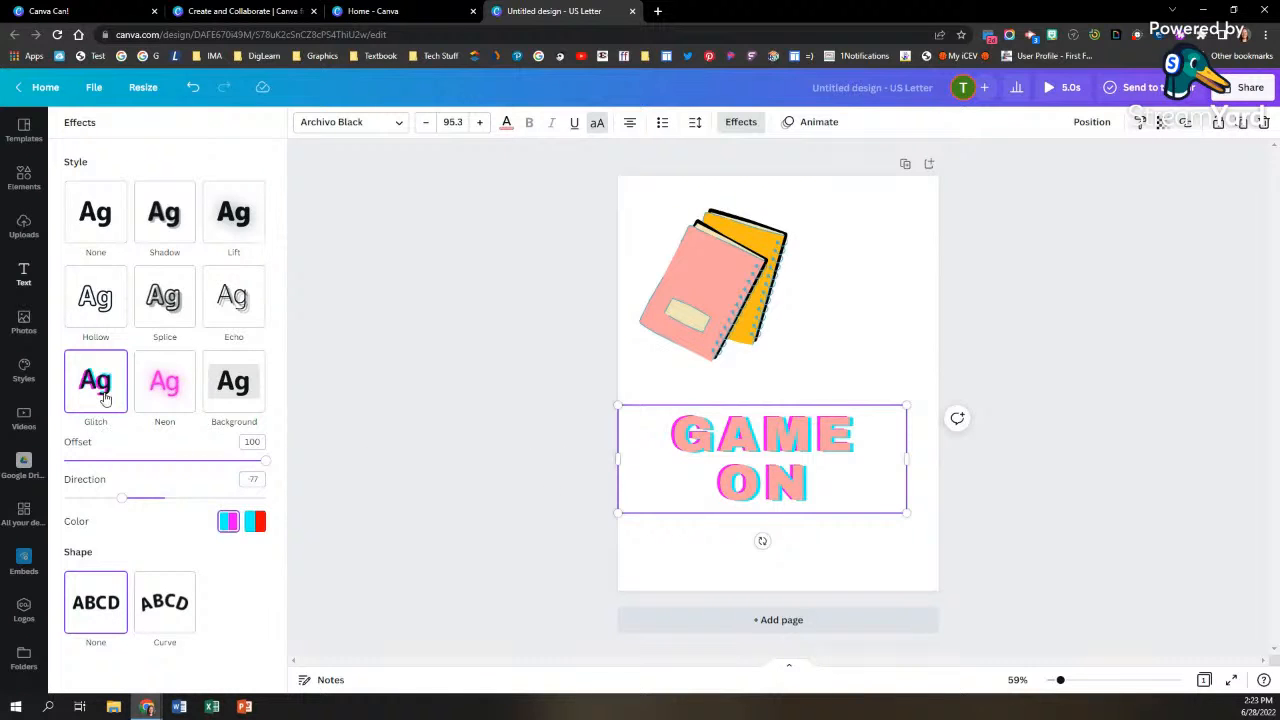
left_click(235, 220)
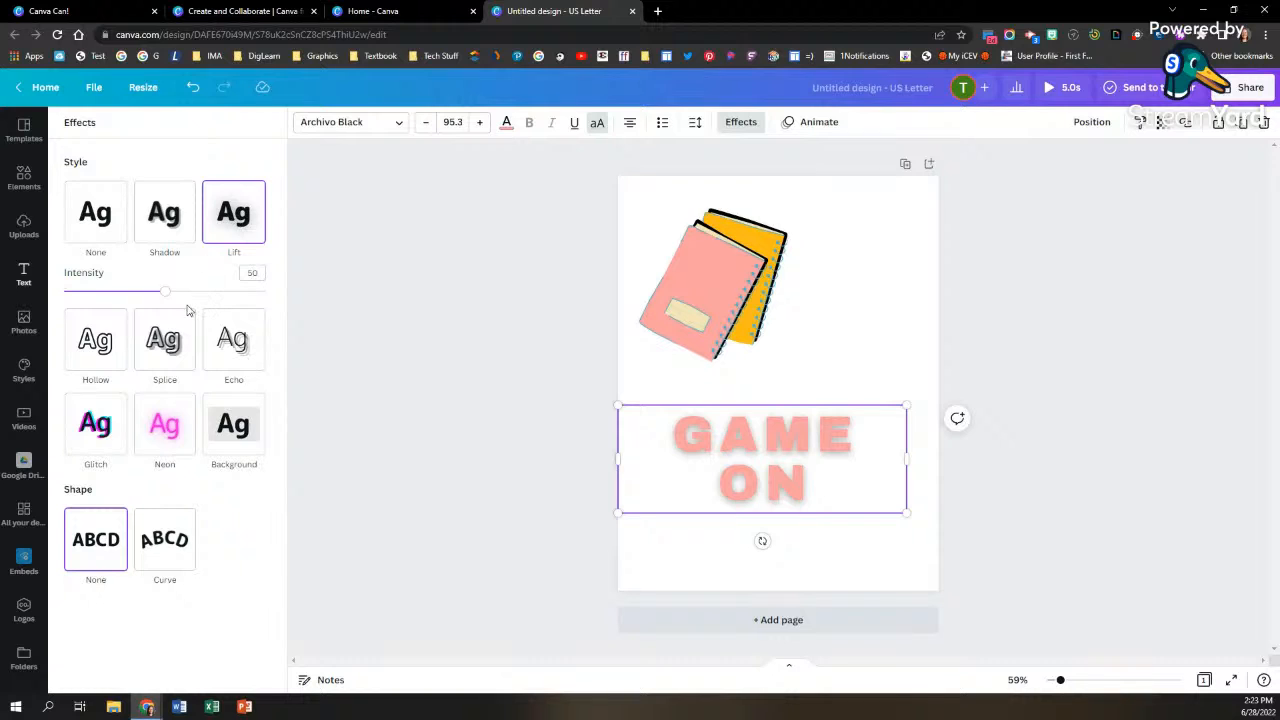
mouse_move(165, 291)
left_mouse_down()
mouse_move(203, 292)
mouse_move(189, 291)
left_mouse_up()
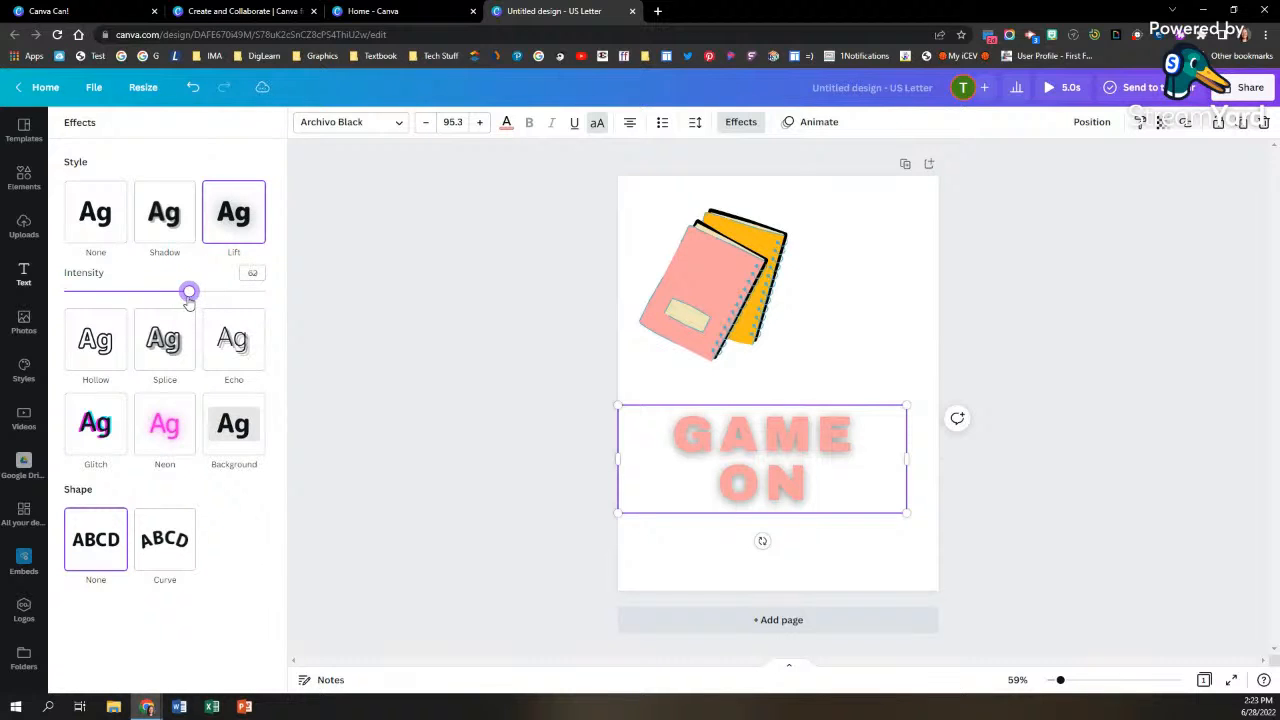
left_click(170, 230)
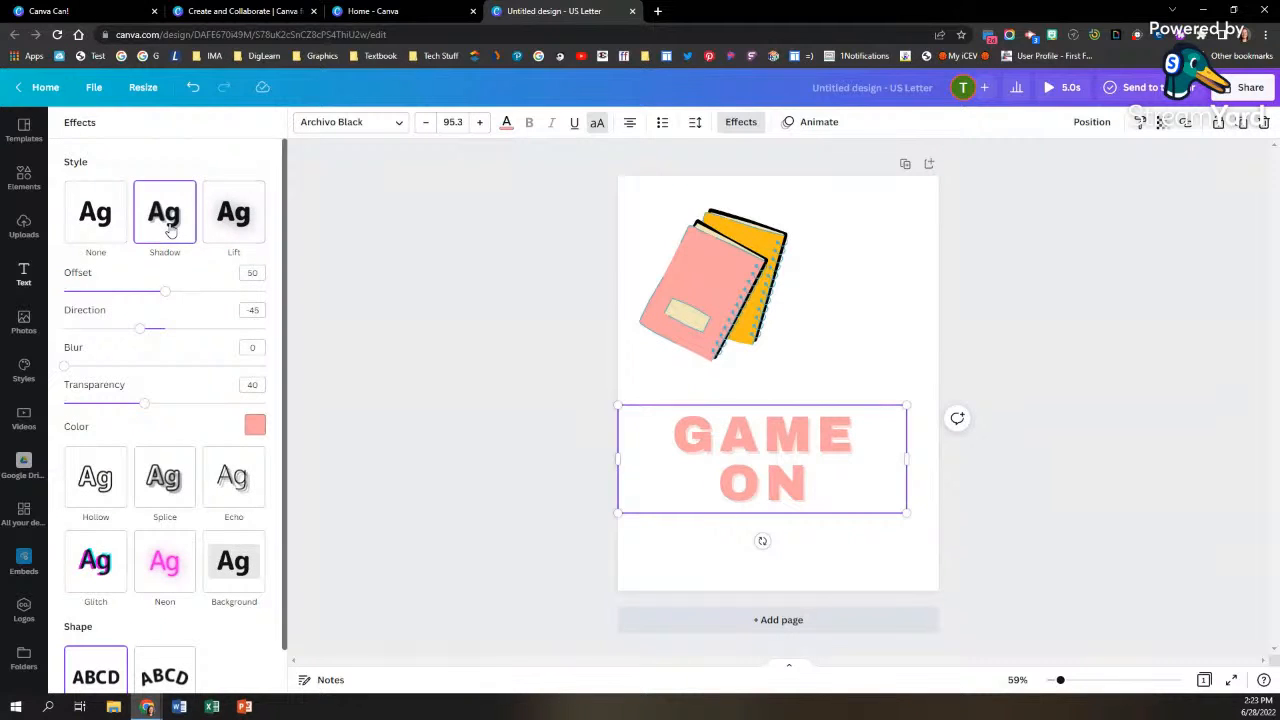
Step: Apply the Splice effect in the document's yellow-orange to the GAME ON text and set the text color to black
left_click(162, 476)
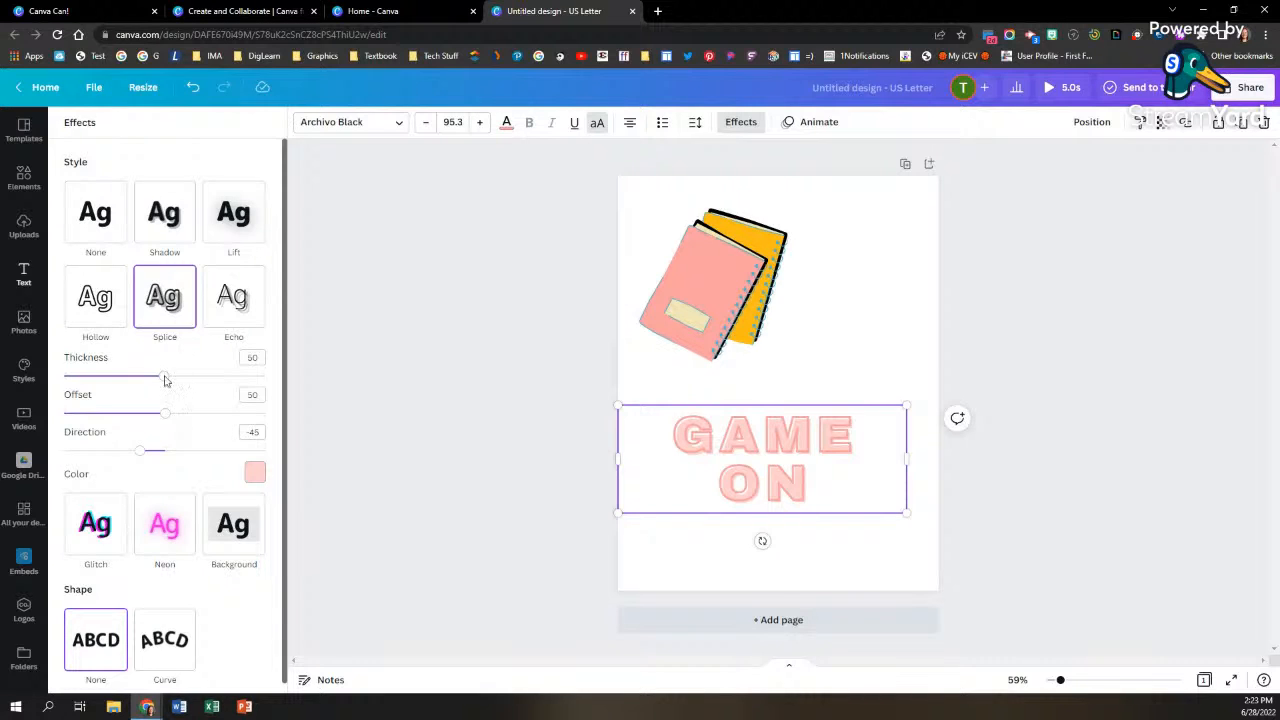
mouse_move(166, 377)
left_mouse_down()
mouse_move(206, 376)
mouse_move(164, 380)
left_mouse_up()
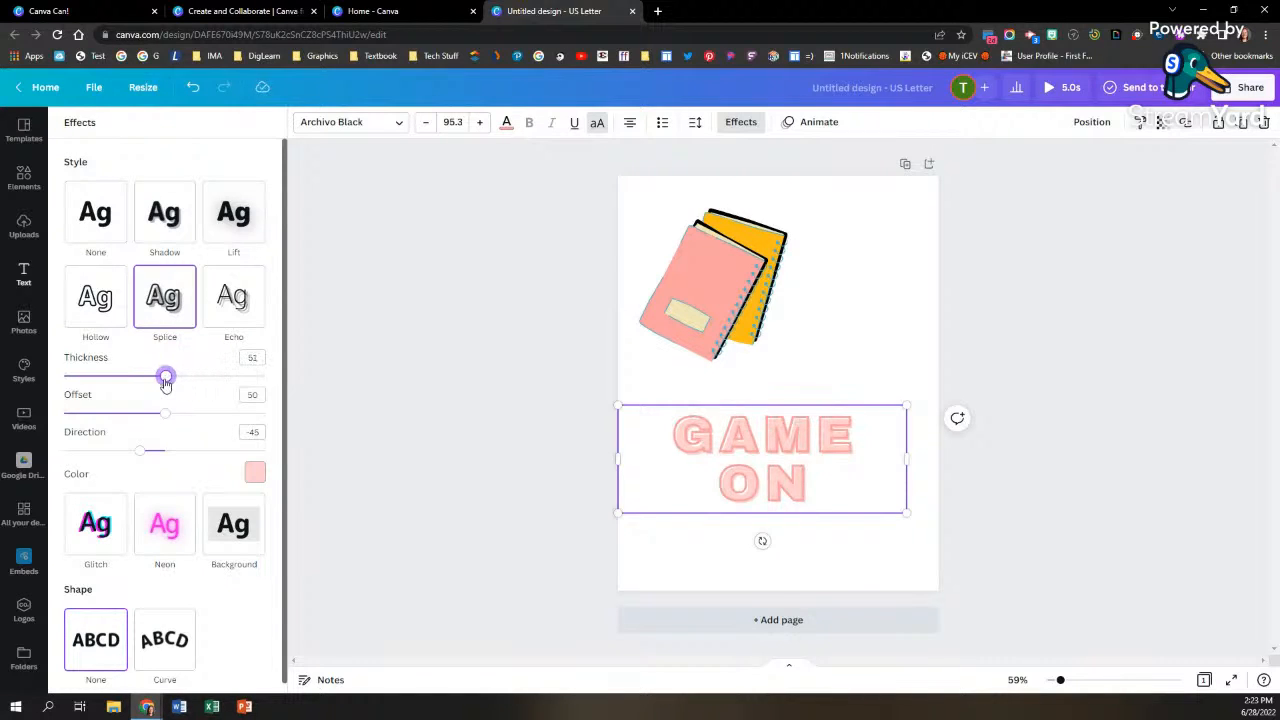
left_click(254, 472)
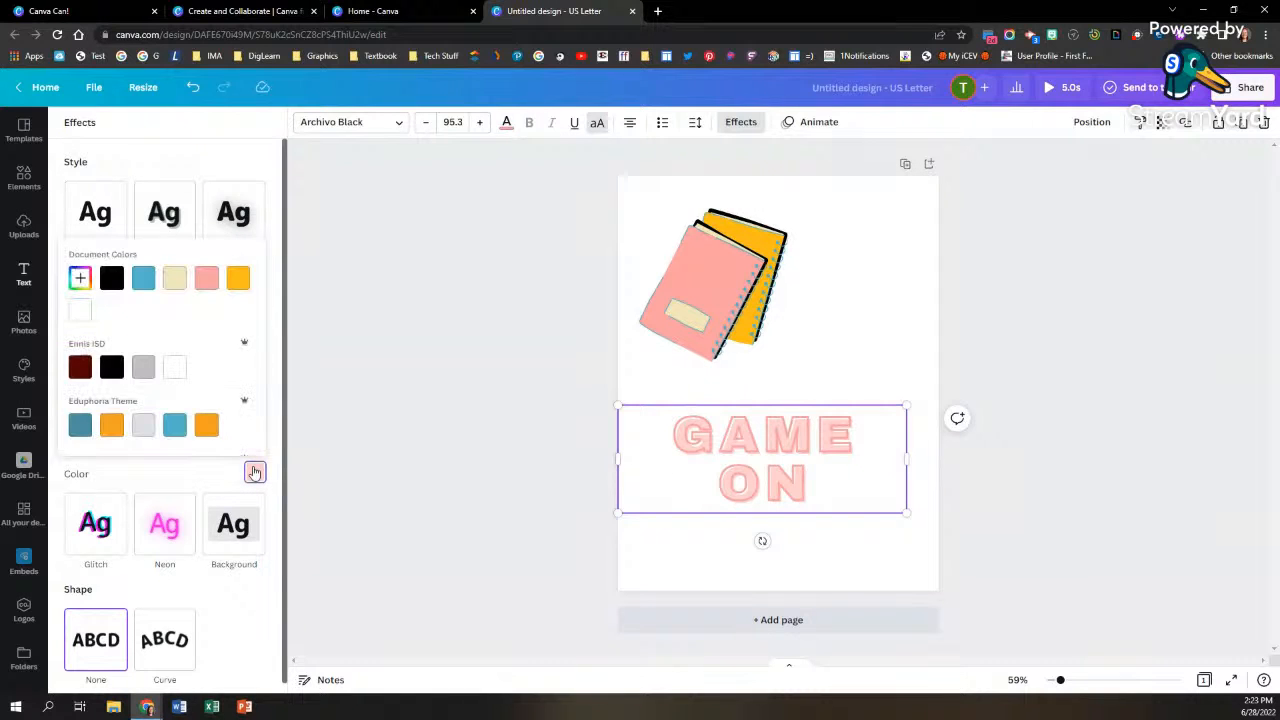
left_click(238, 288)
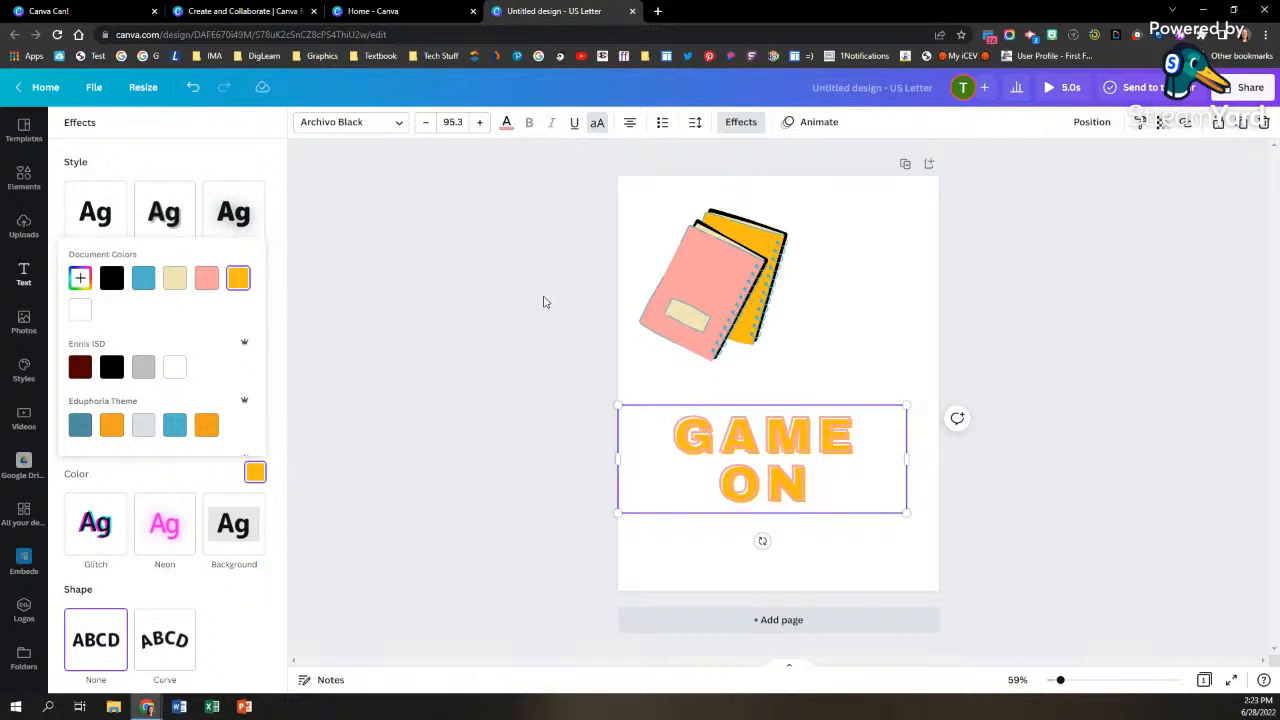
left_click(506, 123)
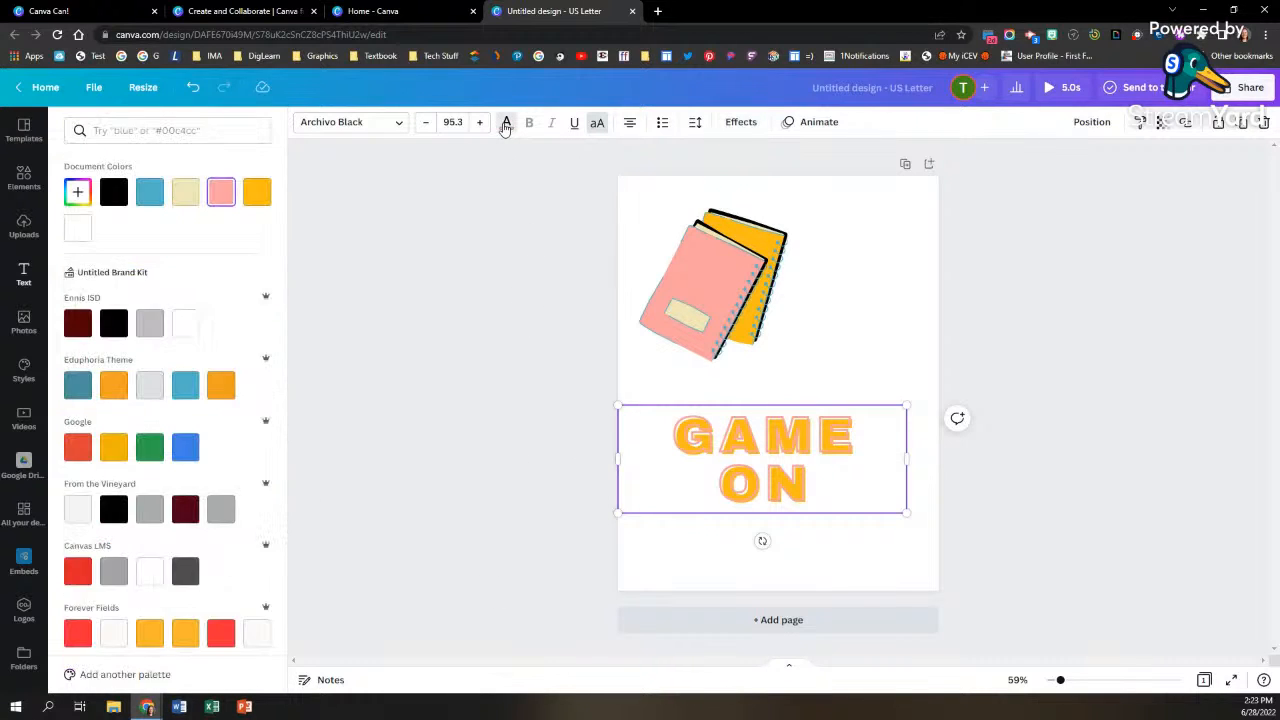
left_click(113, 195)
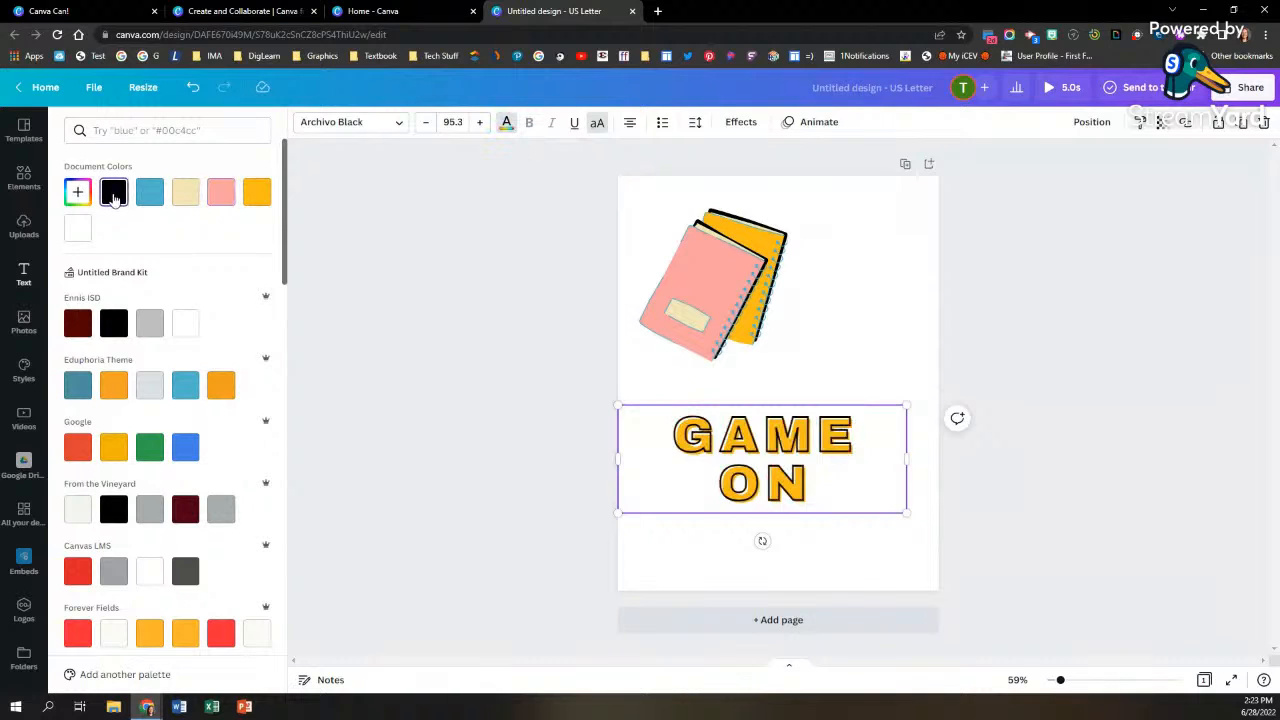
left_click(457, 343)
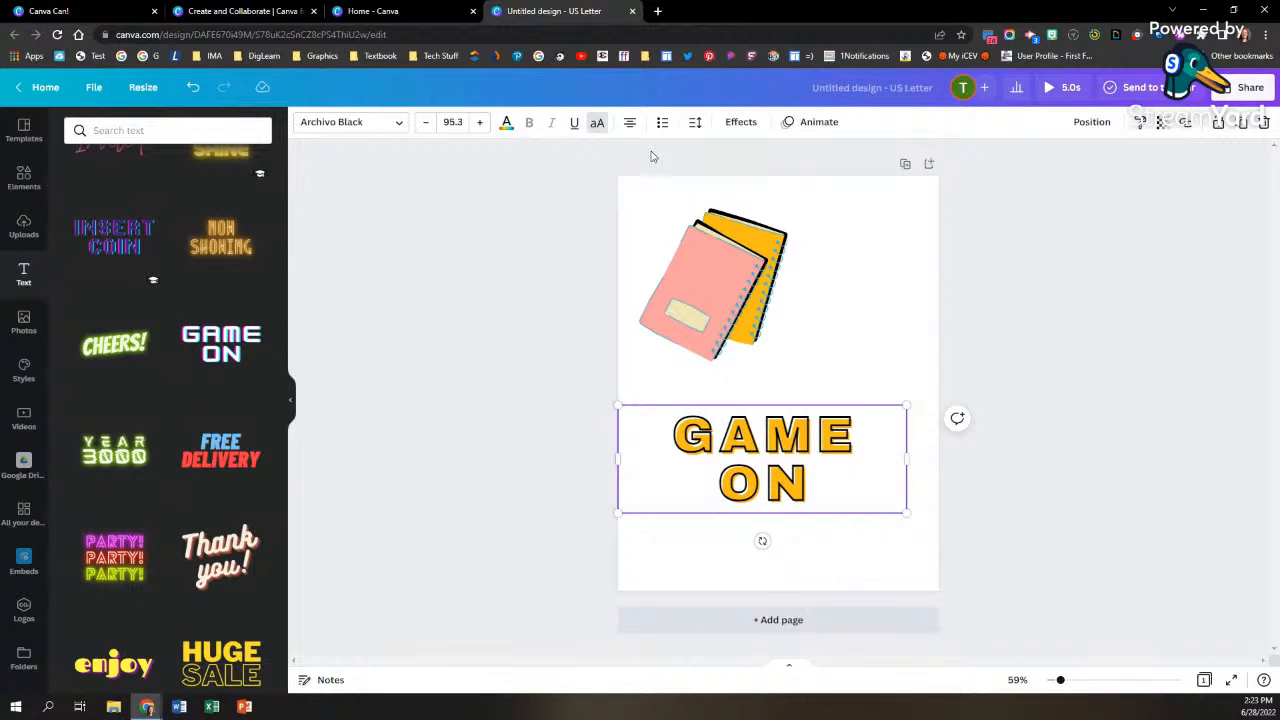
Step: Curve the GAME ON text with a curve value of 52 and move it closer to the notebooks graphic
left_click(741, 123)
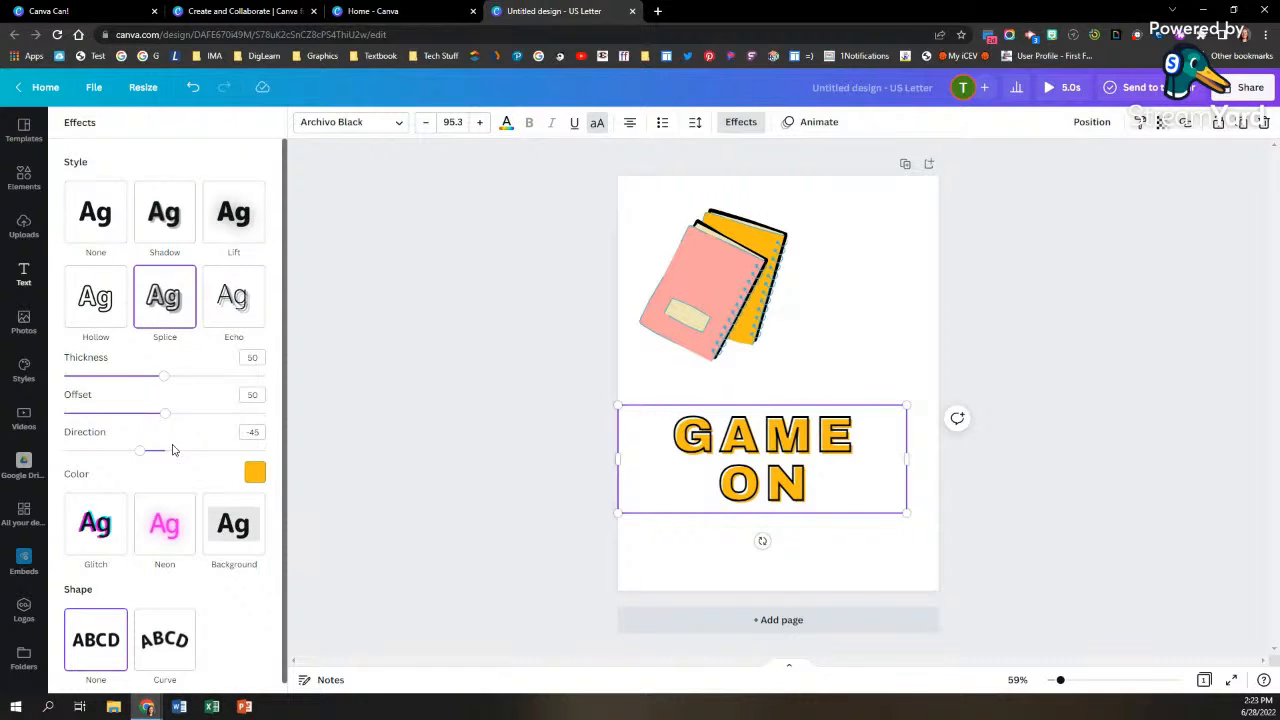
scroll(159, 468, "down", 1)
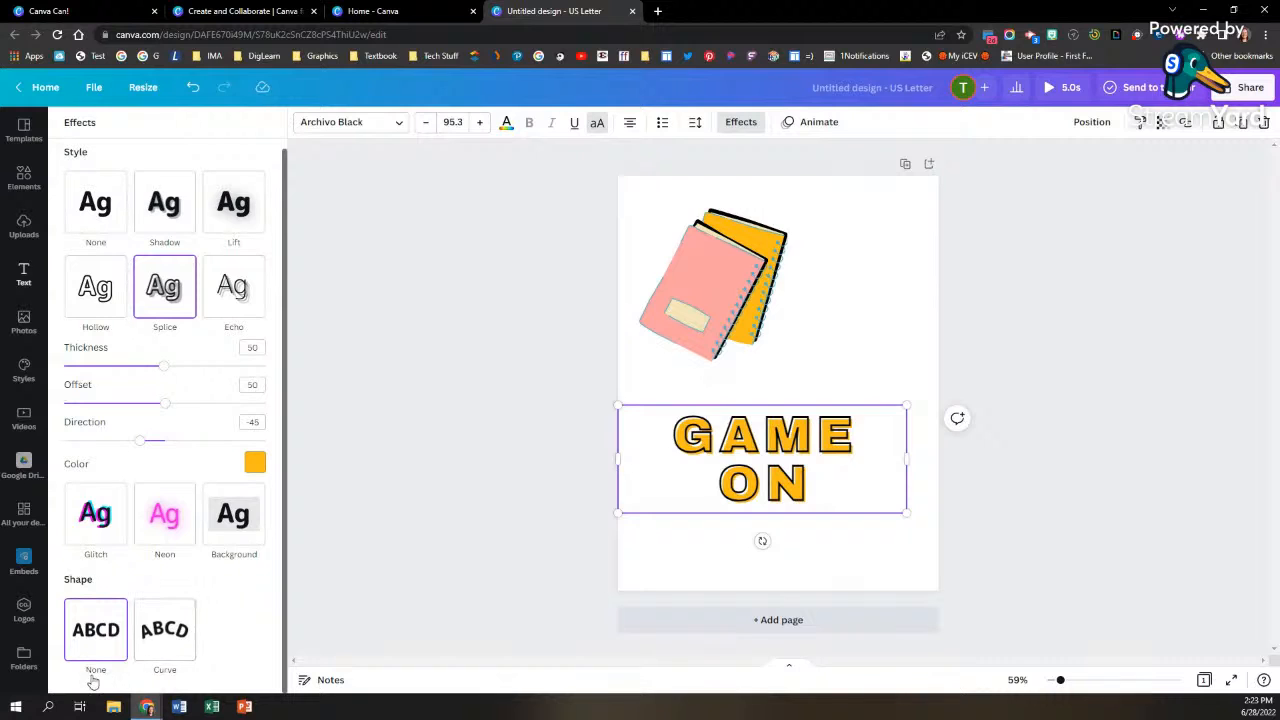
left_click(171, 640)
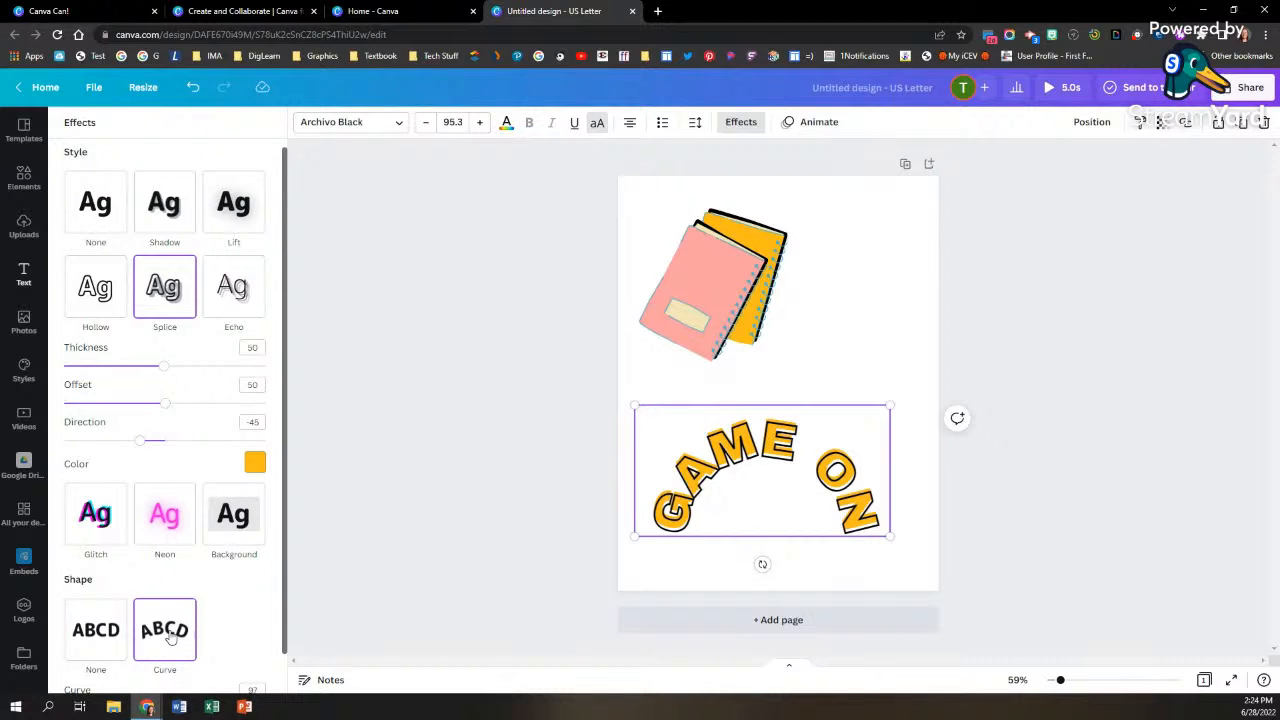
scroll(172, 612, "down", 1)
left_click_drag(262, 669, 218, 668)
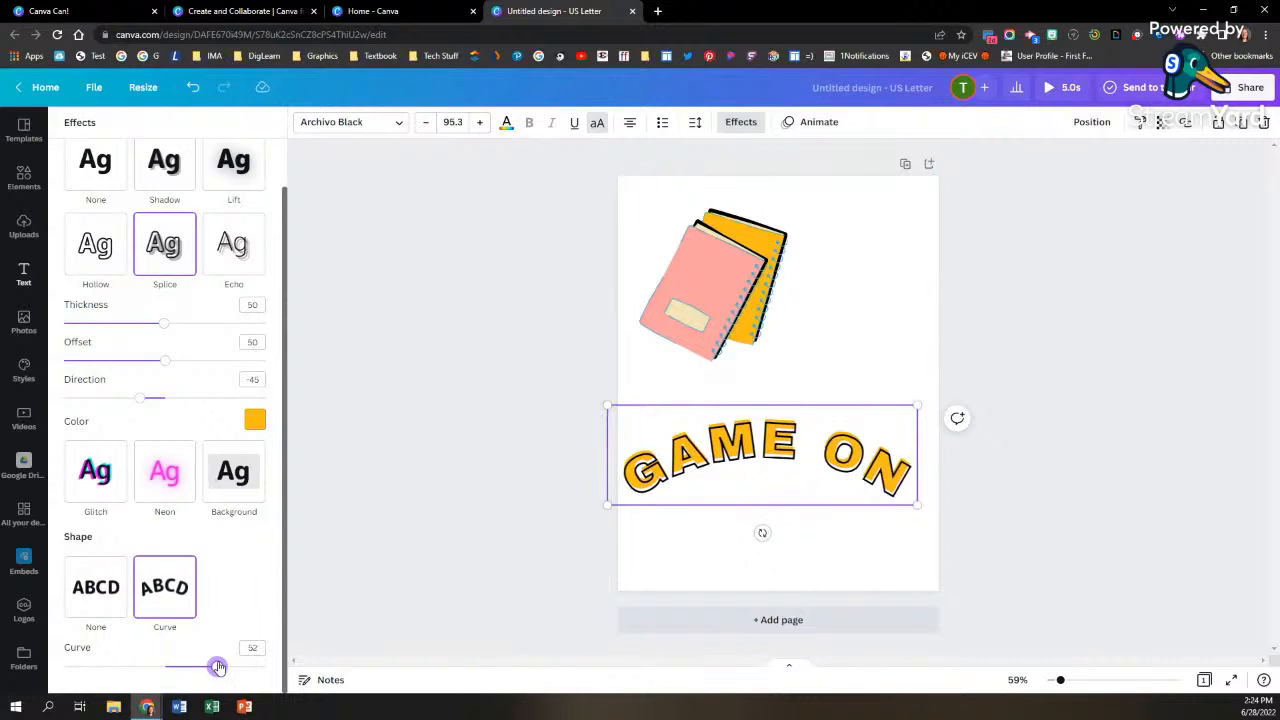
left_click_drag(730, 453, 741, 426)
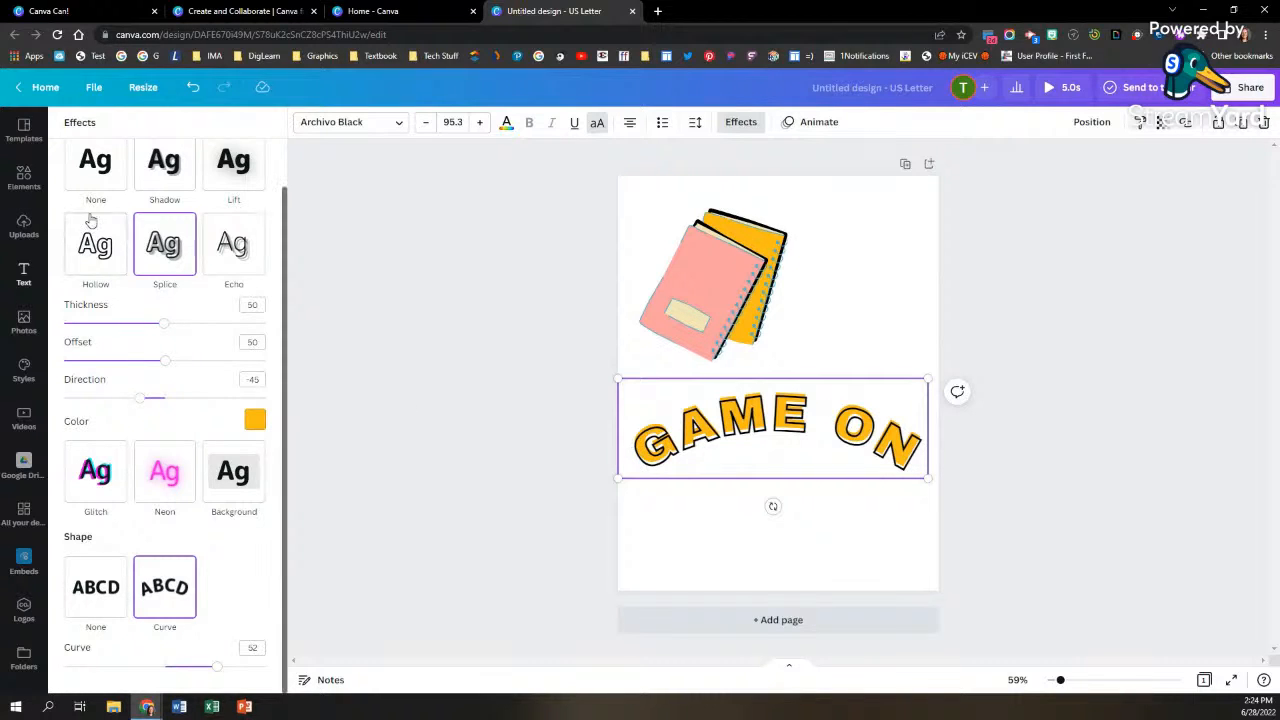
Step: Search the photo library for "dog"
left_click(24, 318)
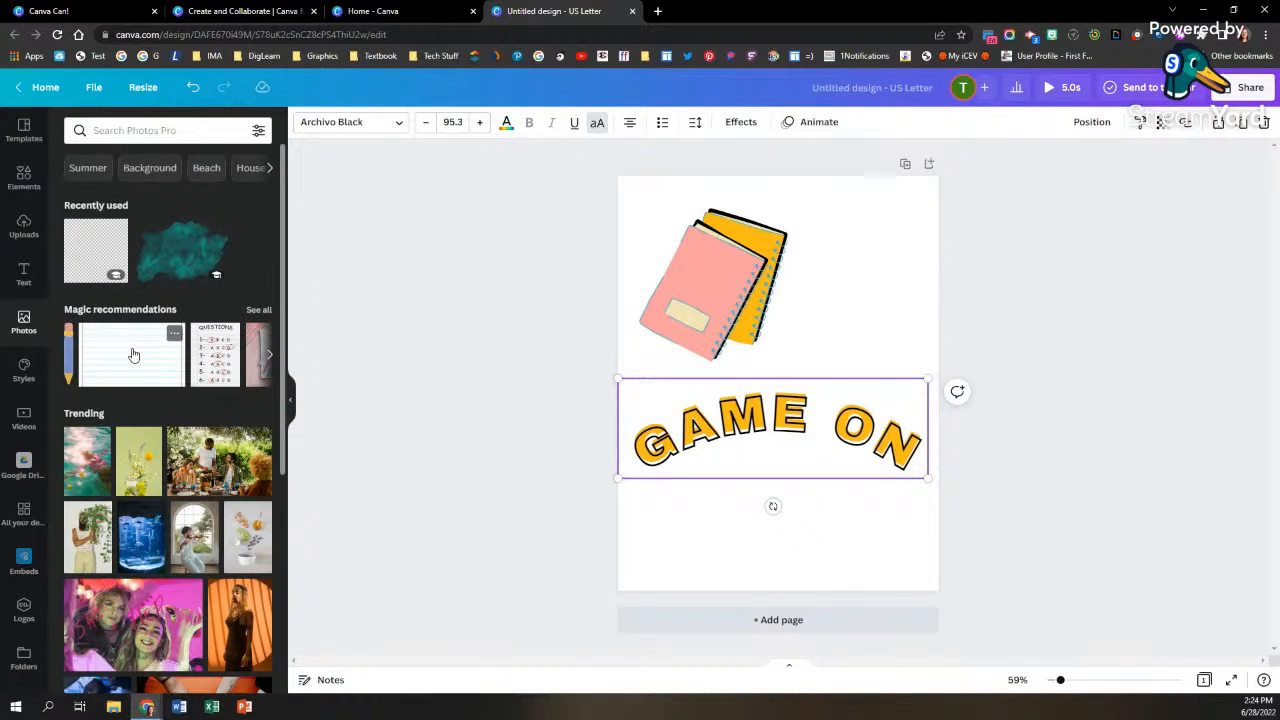
scroll(115, 503, "down", 2)
scroll(115, 503, "up", 2)
left_click(142, 129)
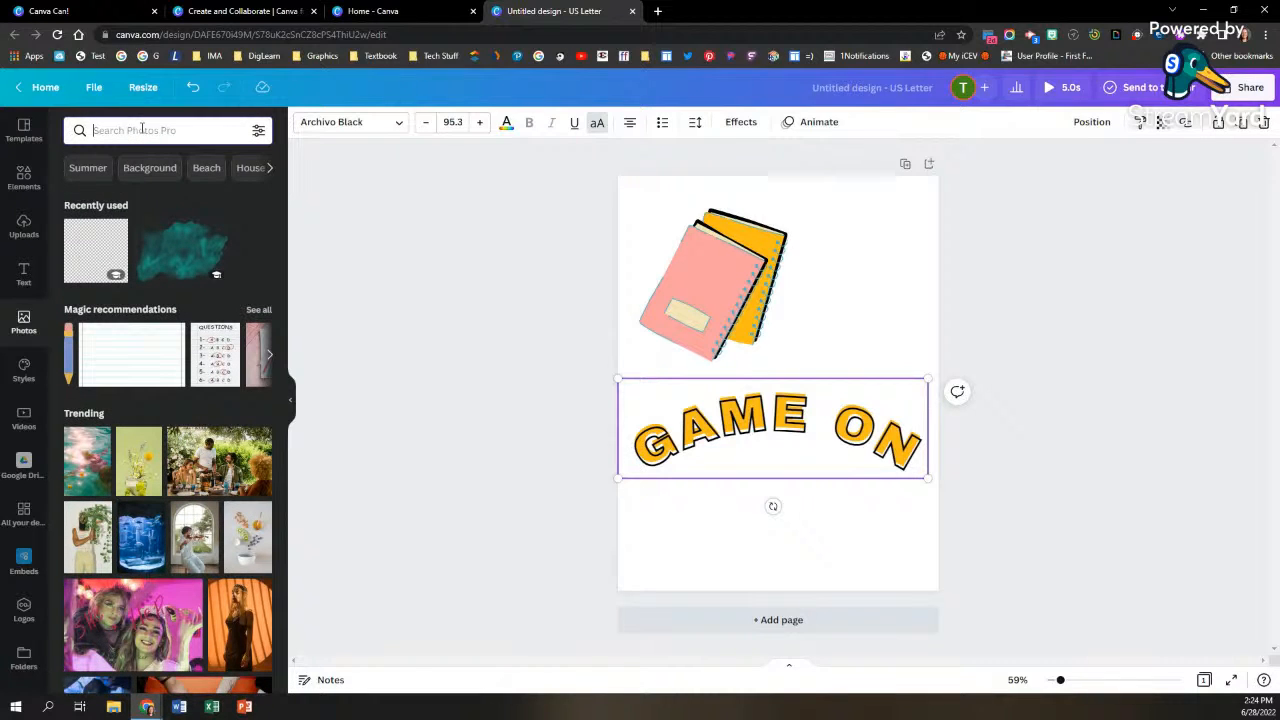
type("dof")
key("BackSpace")
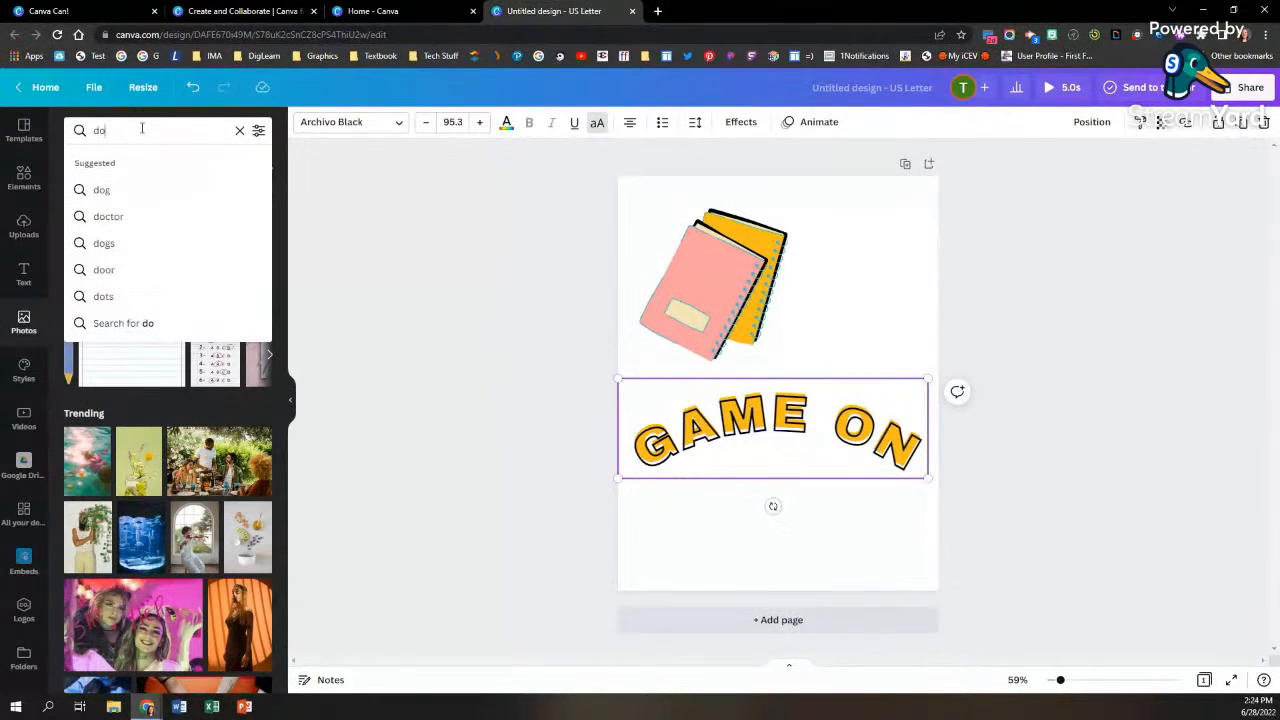
type("g")
key("Return")
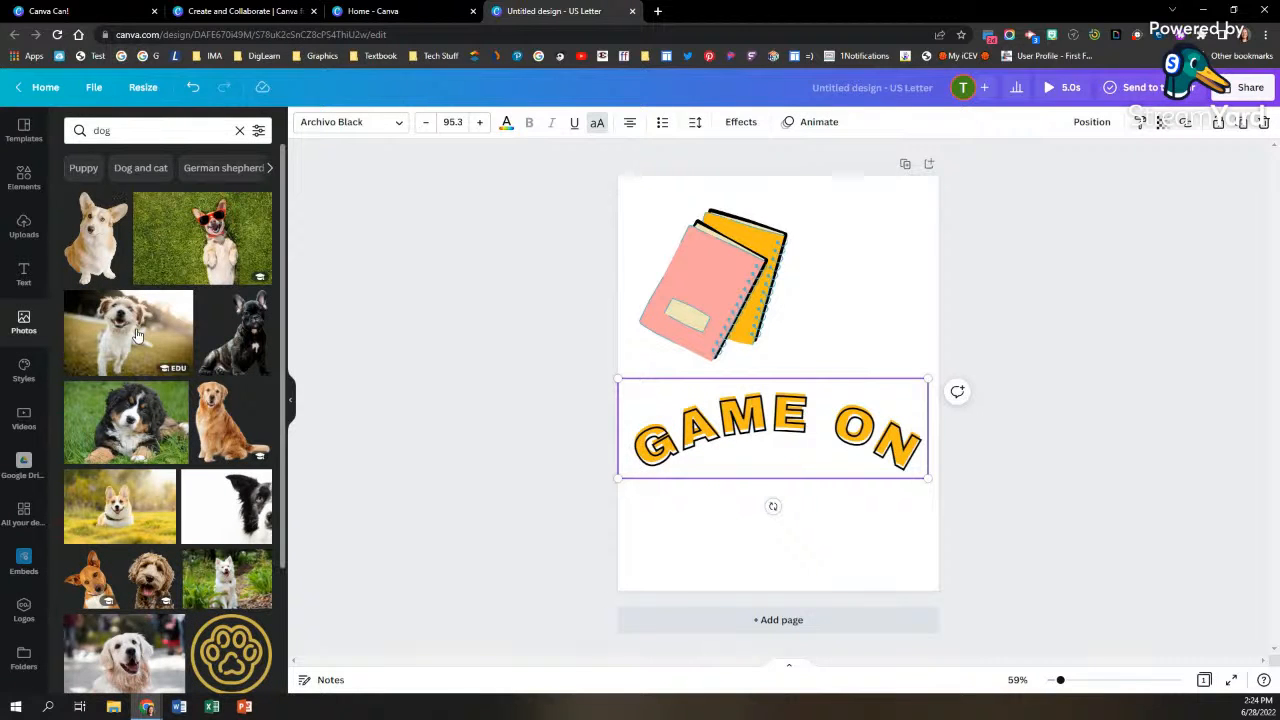
Step: Add the photo of the black, white and brown puppy on grass, shrink it and place it centered beneath the GAME ON text
left_click(135, 420)
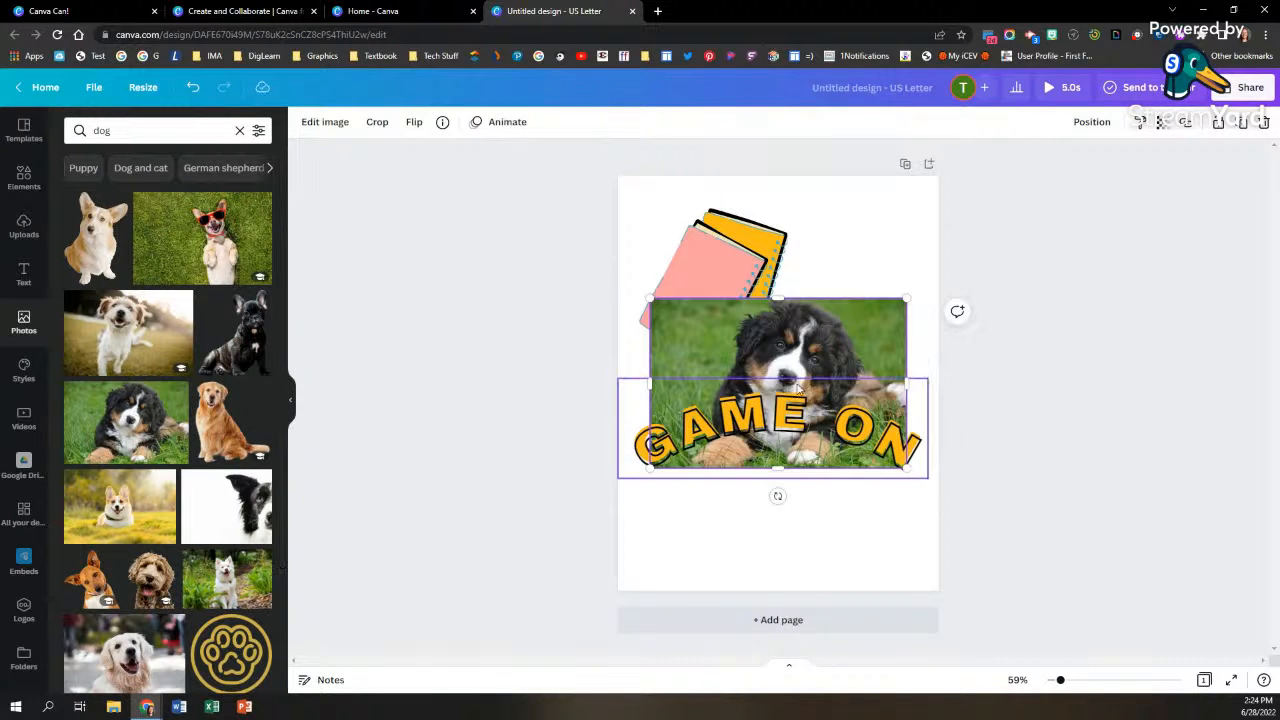
left_click_drag(852, 334, 848, 450)
left_click_drag(900, 410, 825, 464)
left_click_drag(737, 530, 762, 534)
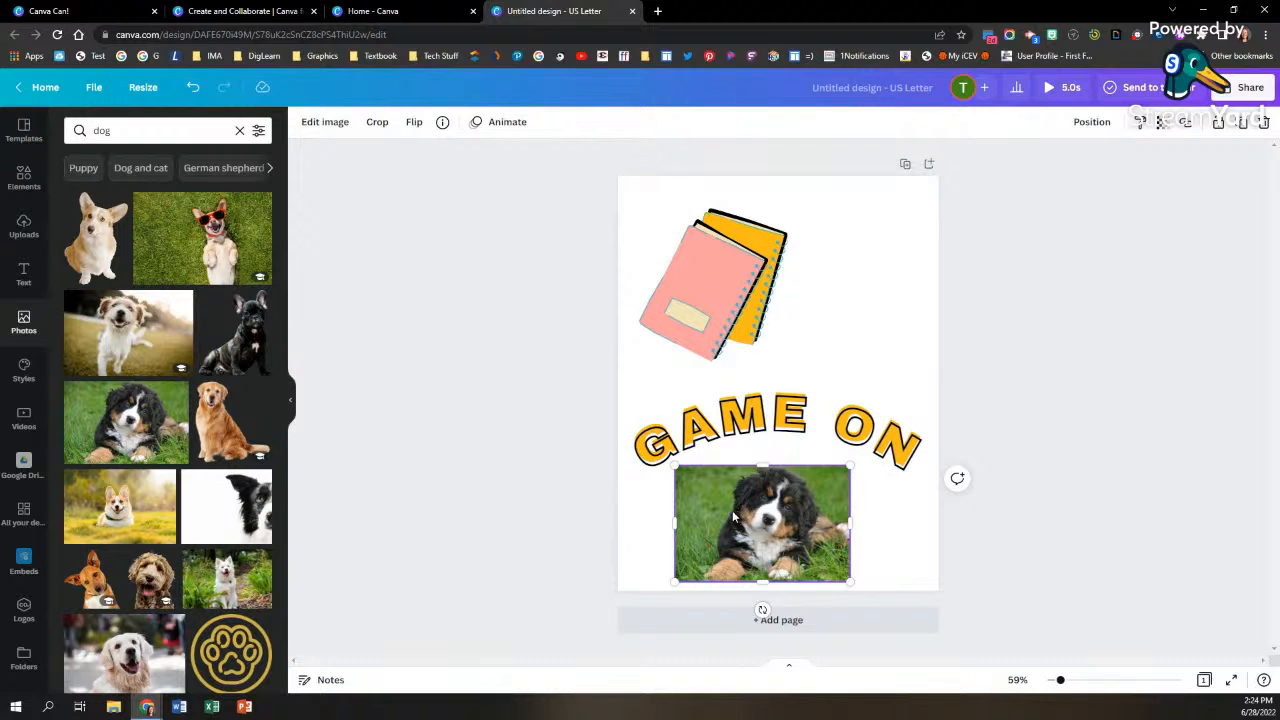
Step: Remove the background from the puppy photo and nudge the cutout slightly to the right
left_click(322, 128)
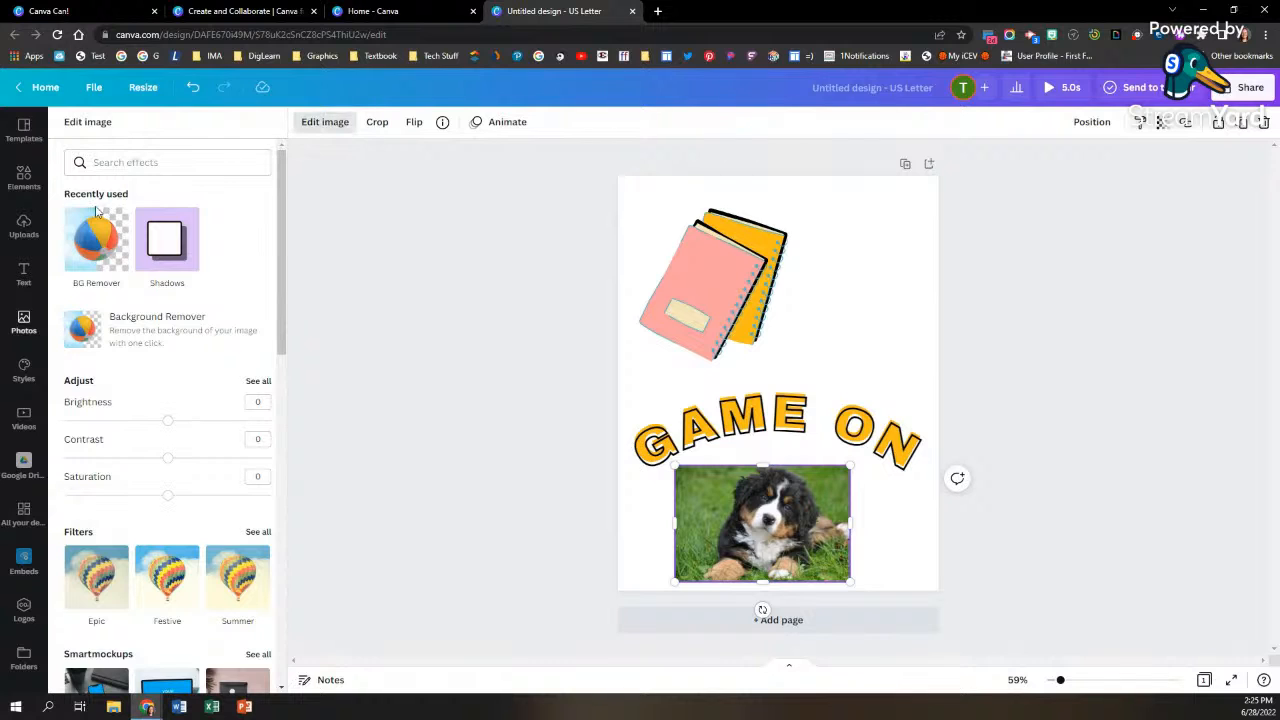
left_click(97, 253)
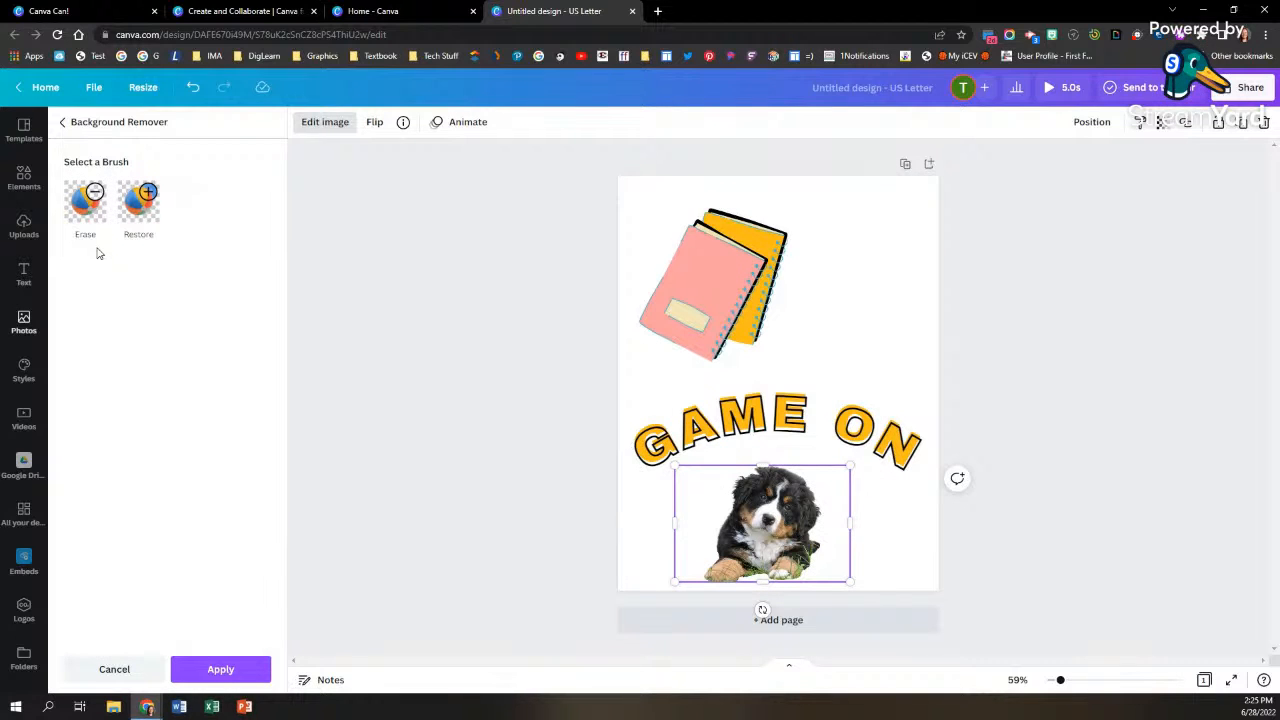
left_click(203, 677)
left_click(235, 670)
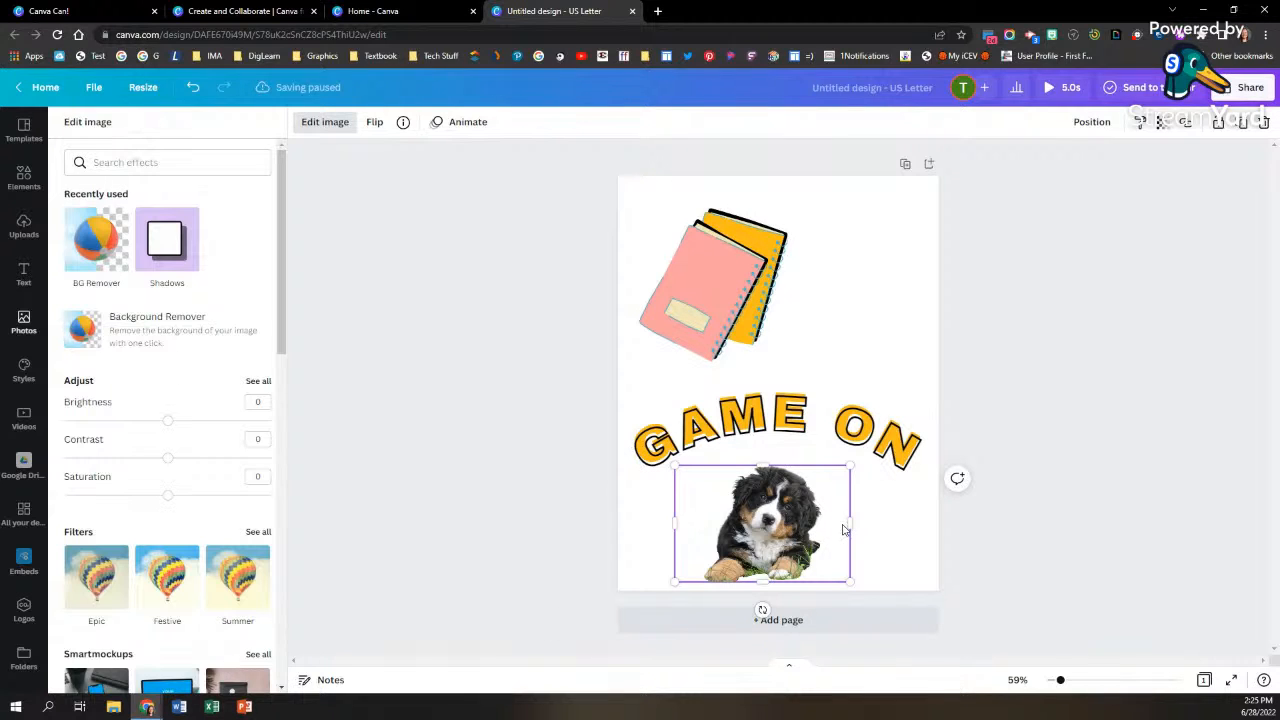
mouse_move(781, 541)
left_mouse_down()
mouse_move(781, 519)
mouse_move(791, 540)
left_mouse_up()
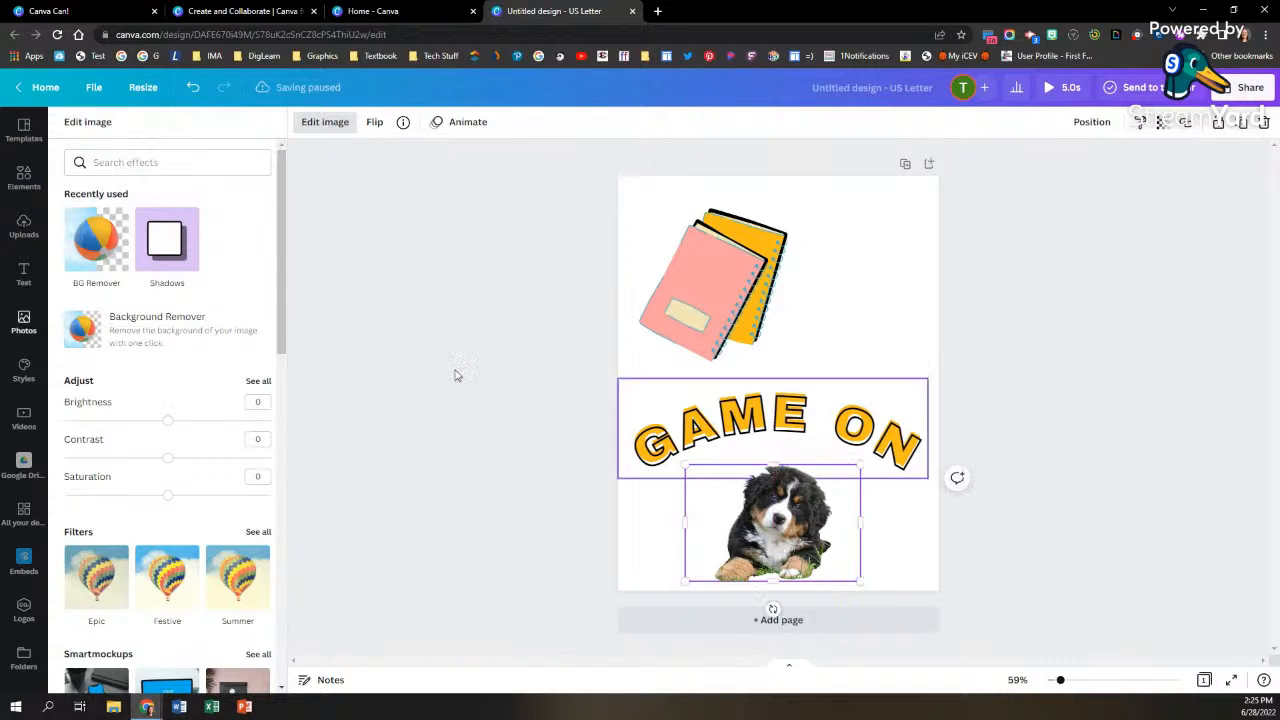
Step: Apply the Curved shadow to the puppy cutout and look over the other available image effects
left_click(172, 262)
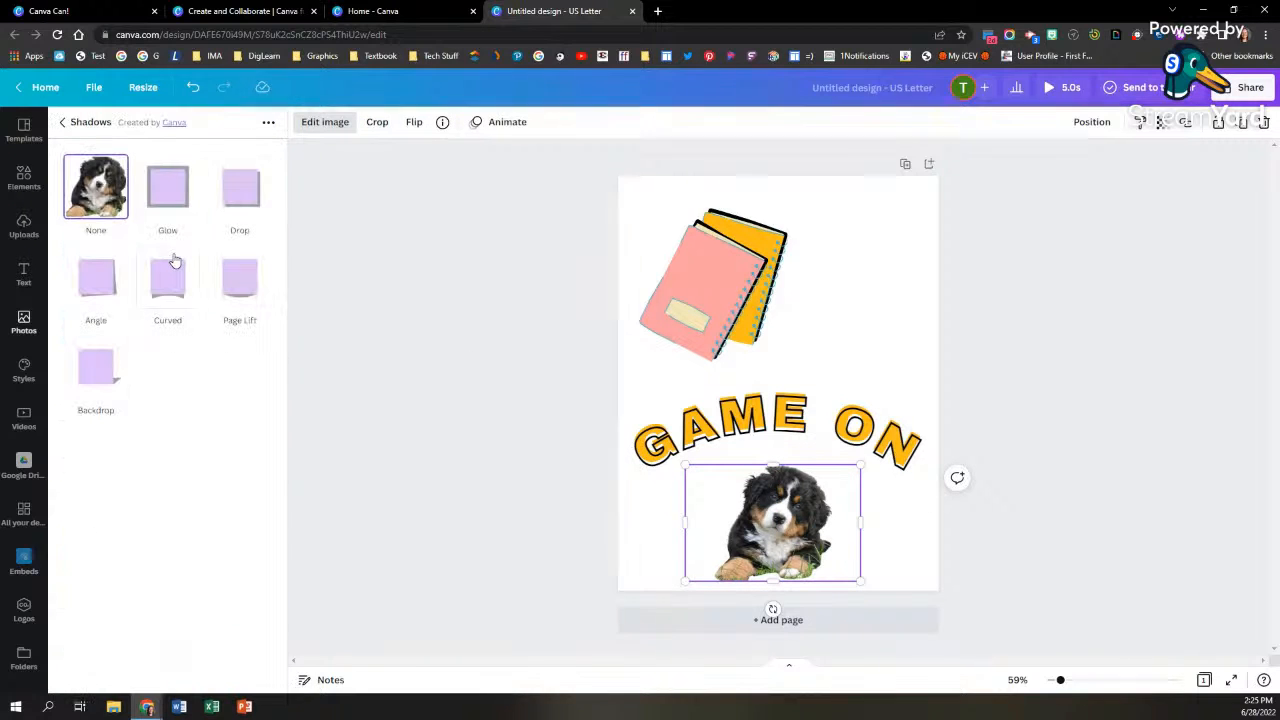
left_click(174, 275)
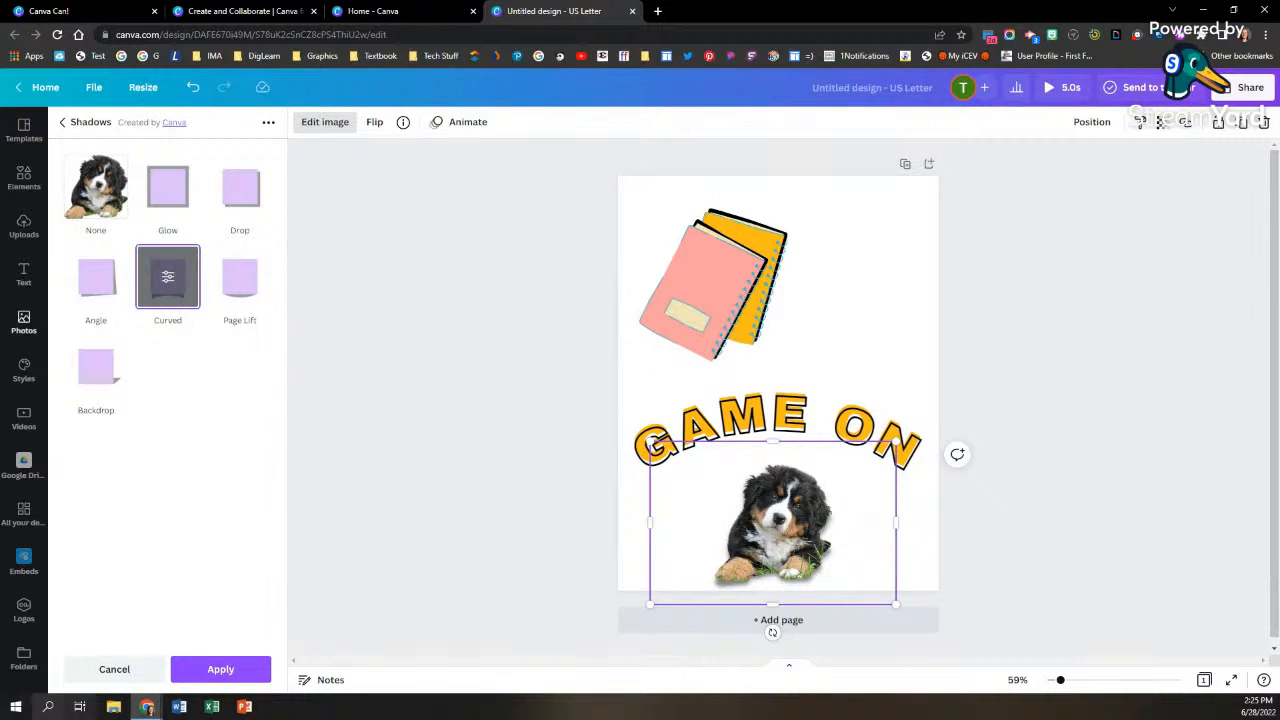
left_click(206, 677)
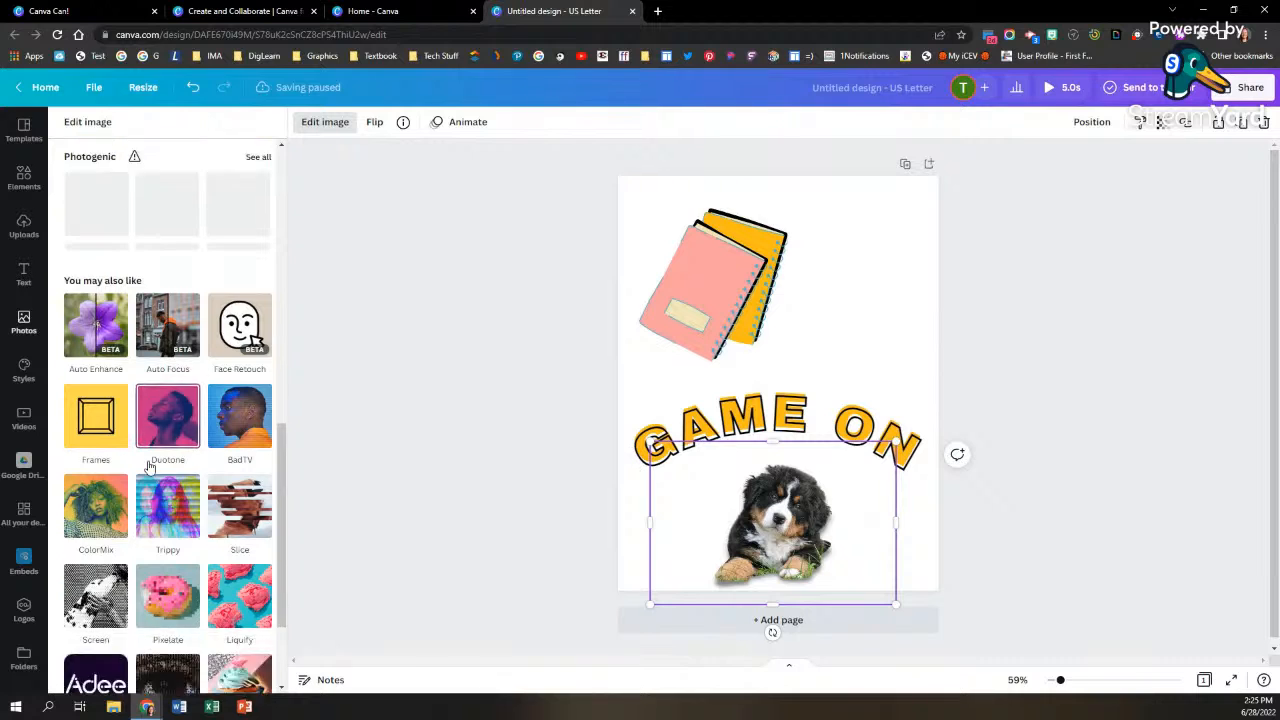
scroll(152, 475, "down", 2)
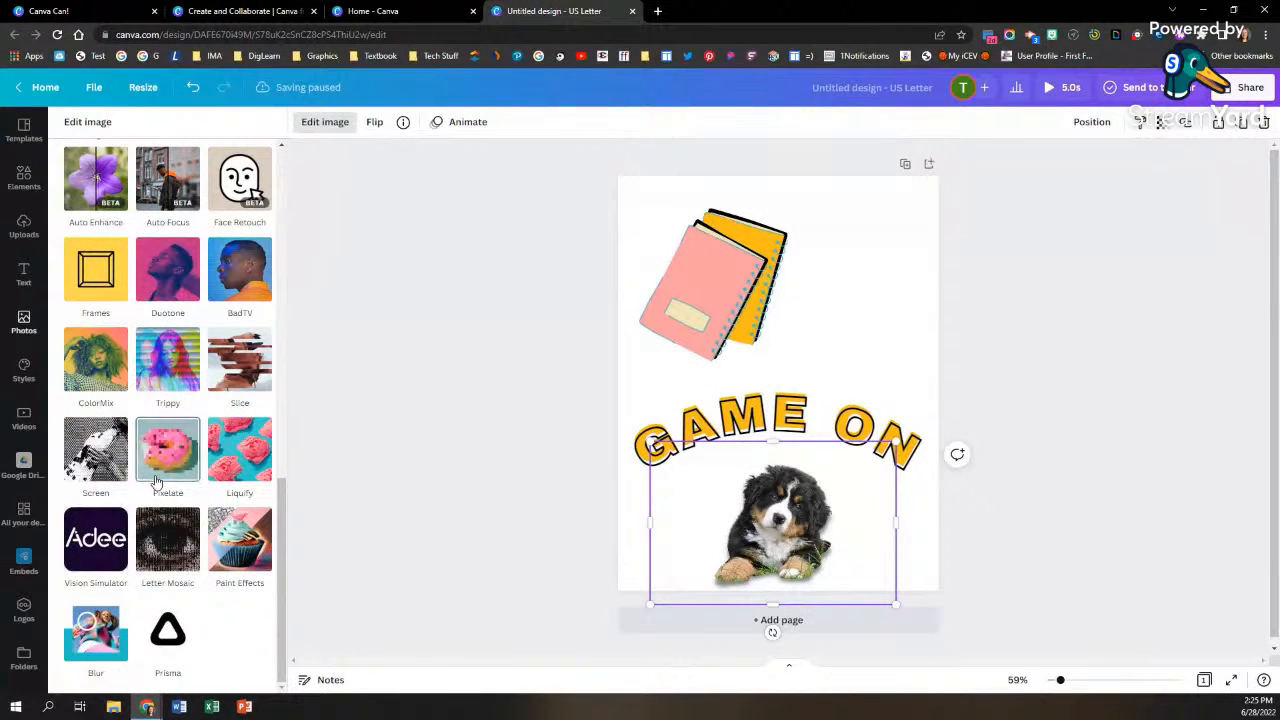
scroll(160, 548, "up", 3)
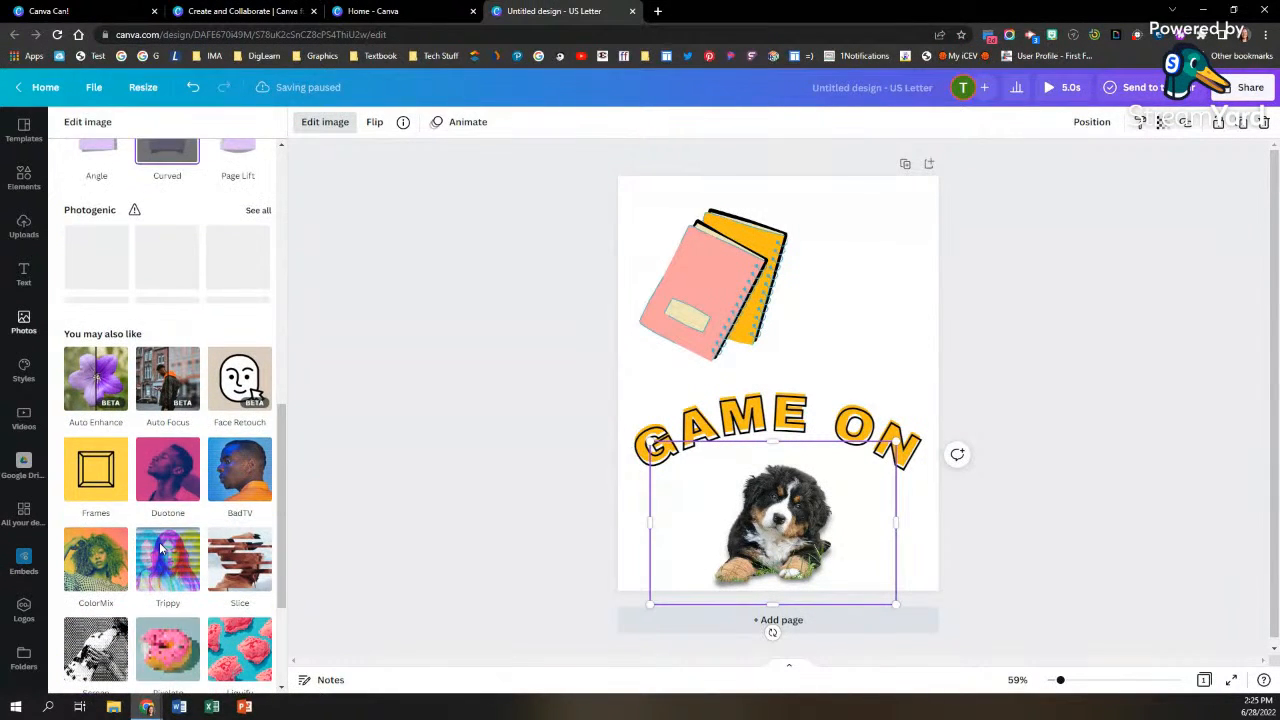
scroll(160, 548, "up", 3)
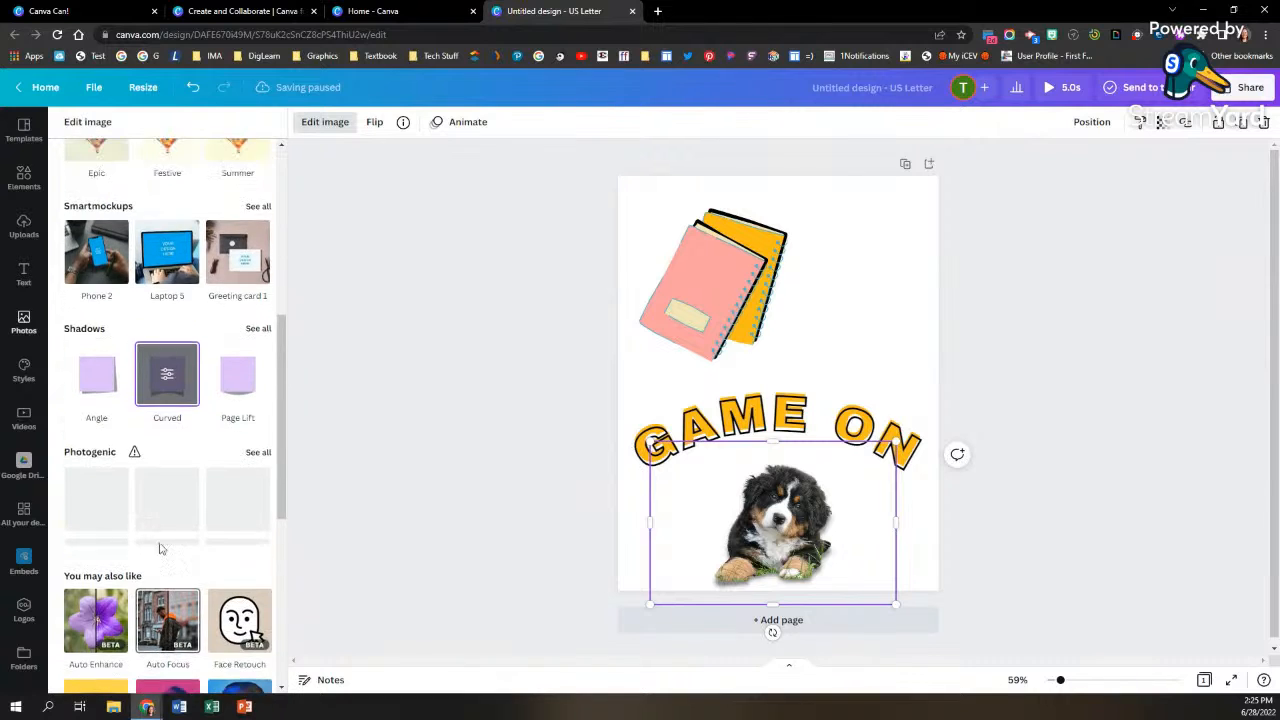
scroll(160, 548, "up", 5)
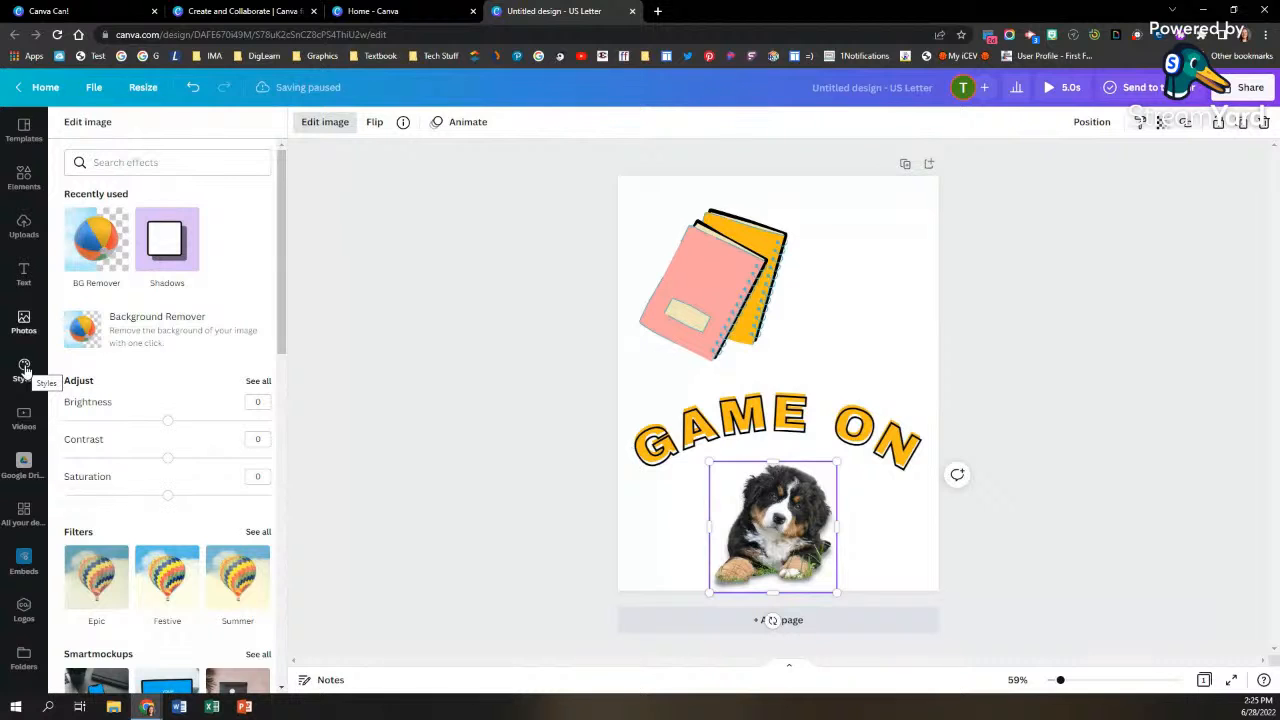
Step: Browse the brand kit and color palette styles, and clear the "Education Presentation" template search
left_click(25, 371)
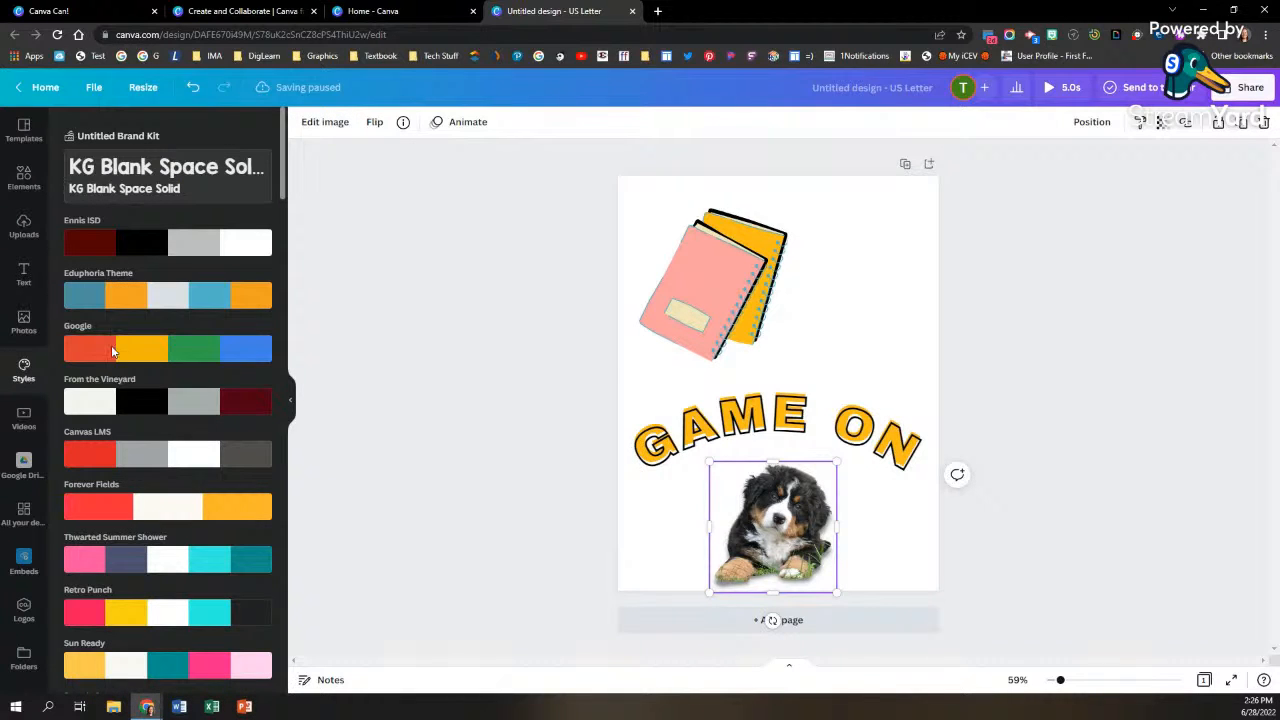
scroll(125, 298, "down", 5)
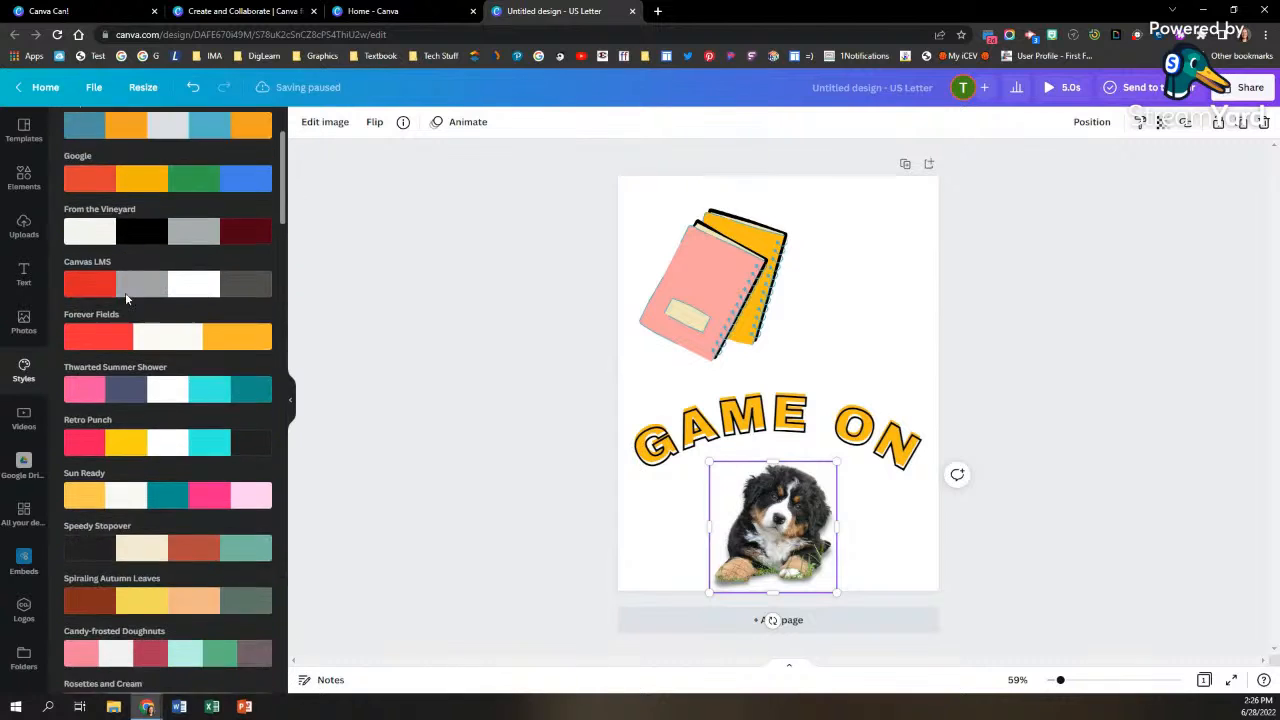
scroll(125, 295, "down", 4)
scroll(125, 295, "up", 8)
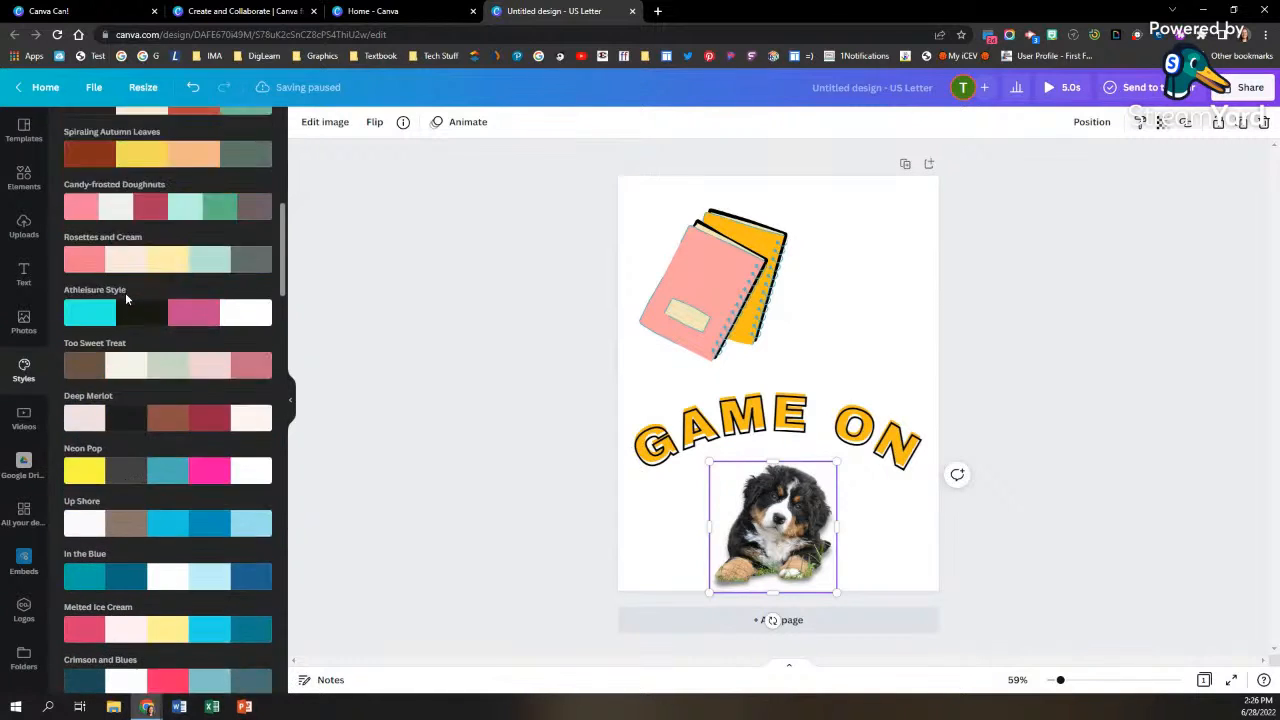
scroll(125, 300, "up", 1)
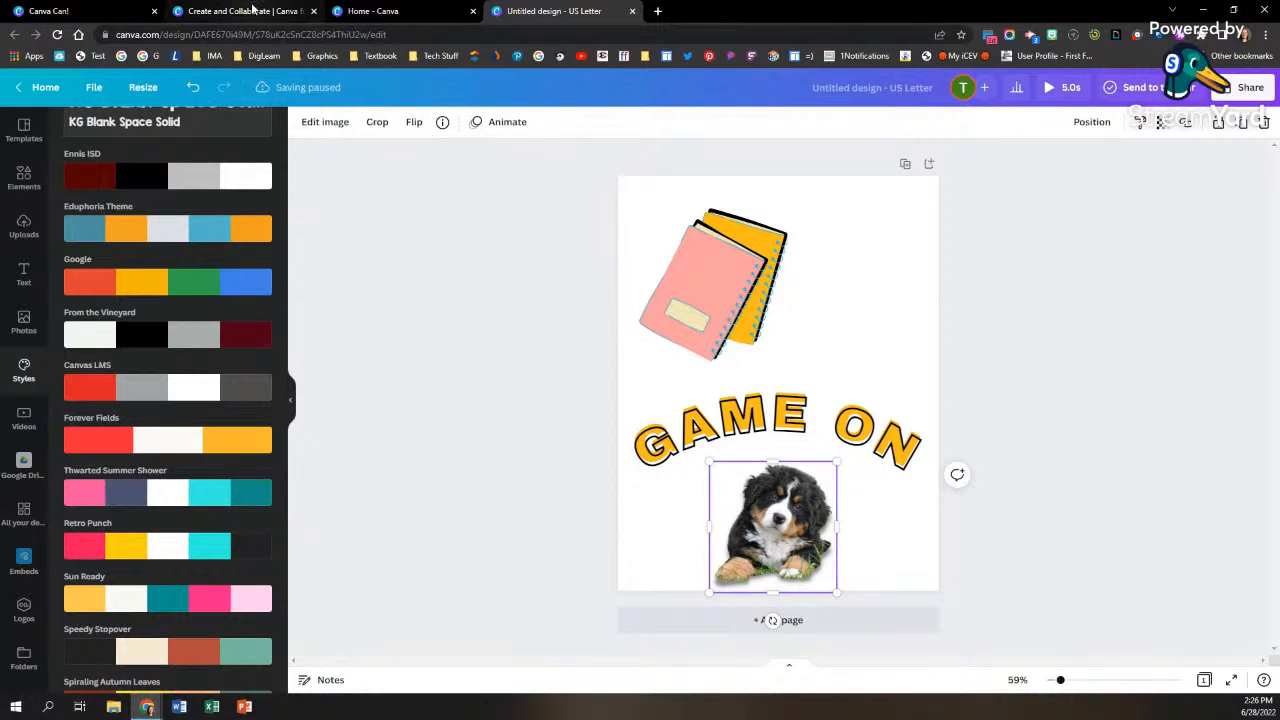
scroll(90, 280, "up", 1)
left_click(24, 130)
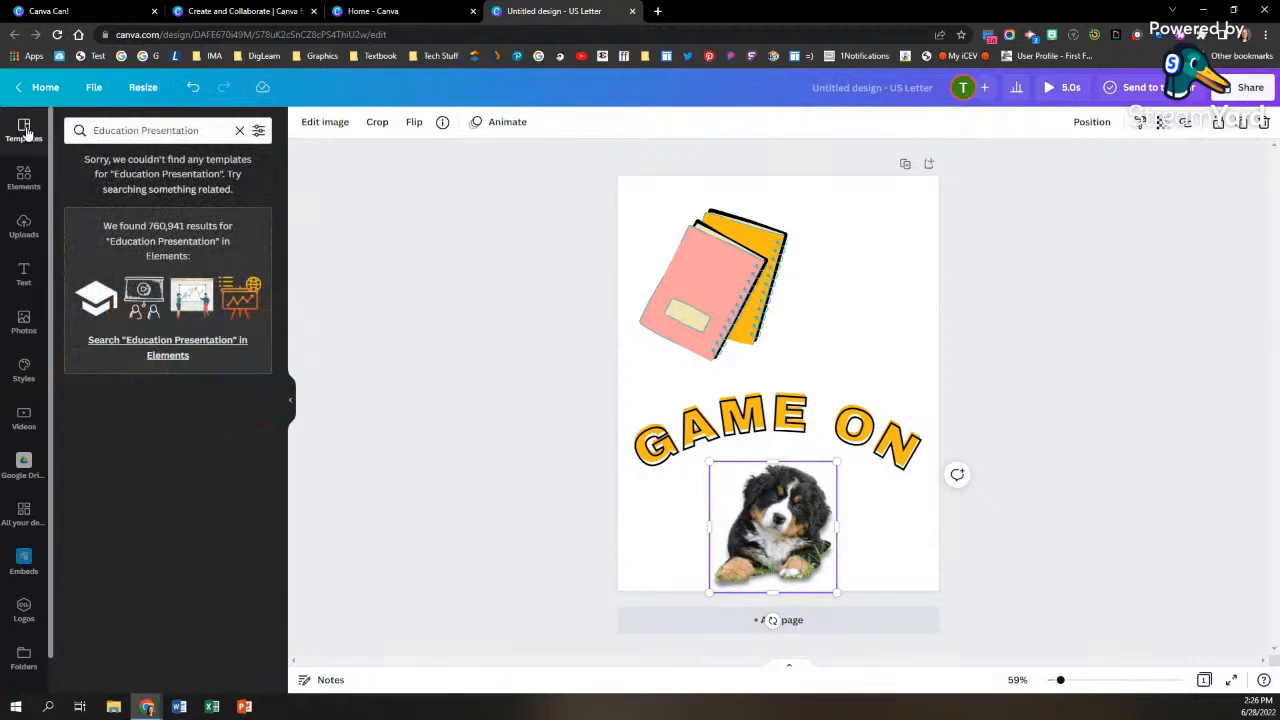
left_click(239, 130)
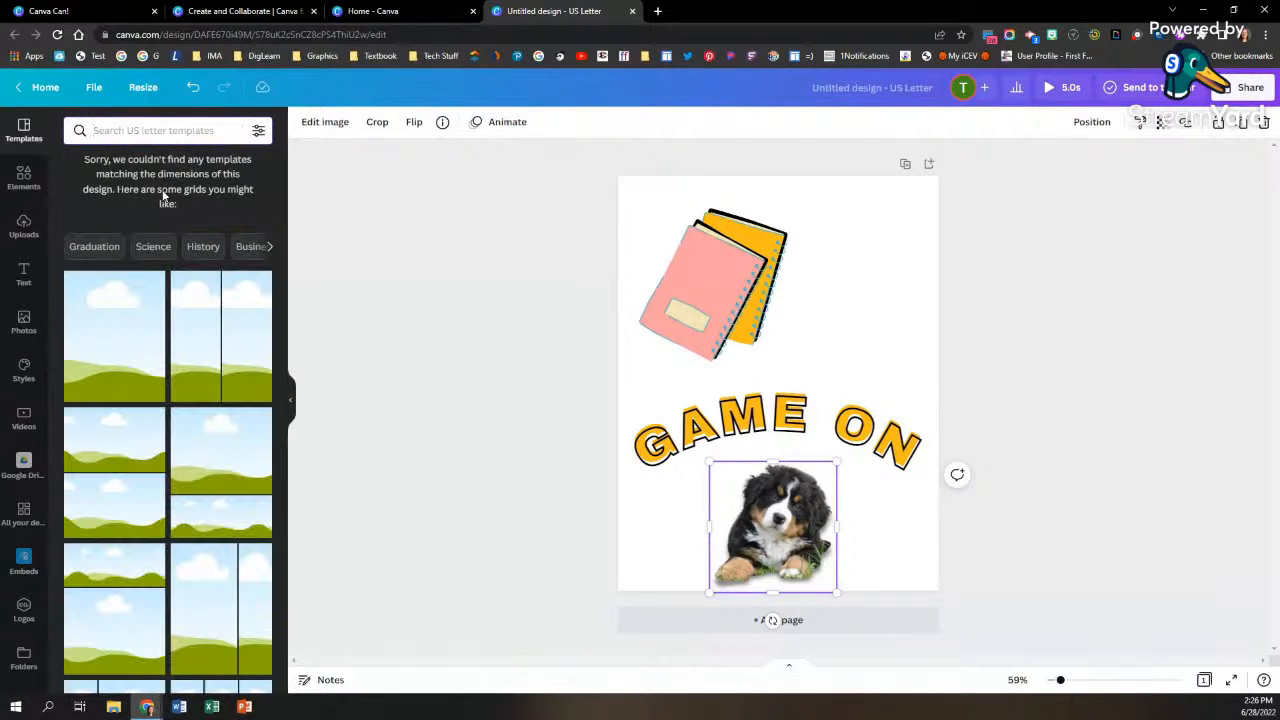
Step: From the Canva home page, open the Brown and Orange Neutral Delicate Organic Fashion Marketing Video Presentation template and view its page layouts and elements
left_click(380, 10)
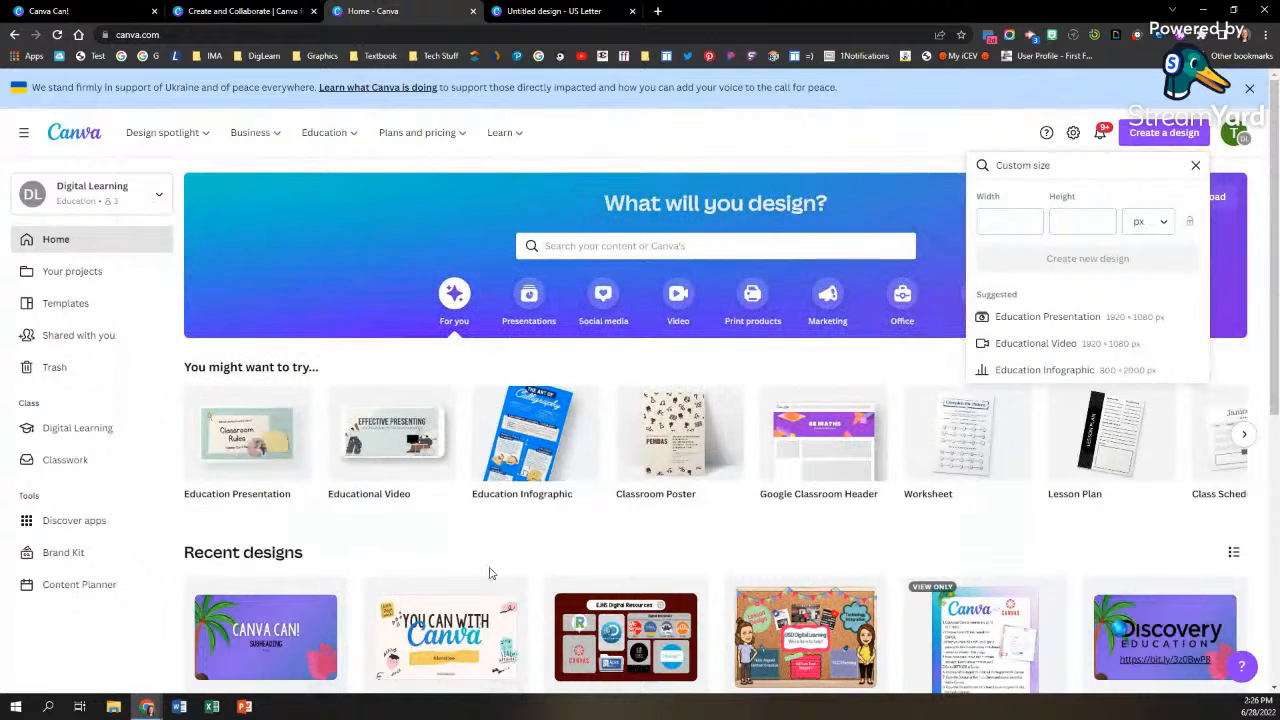
left_click(528, 295)
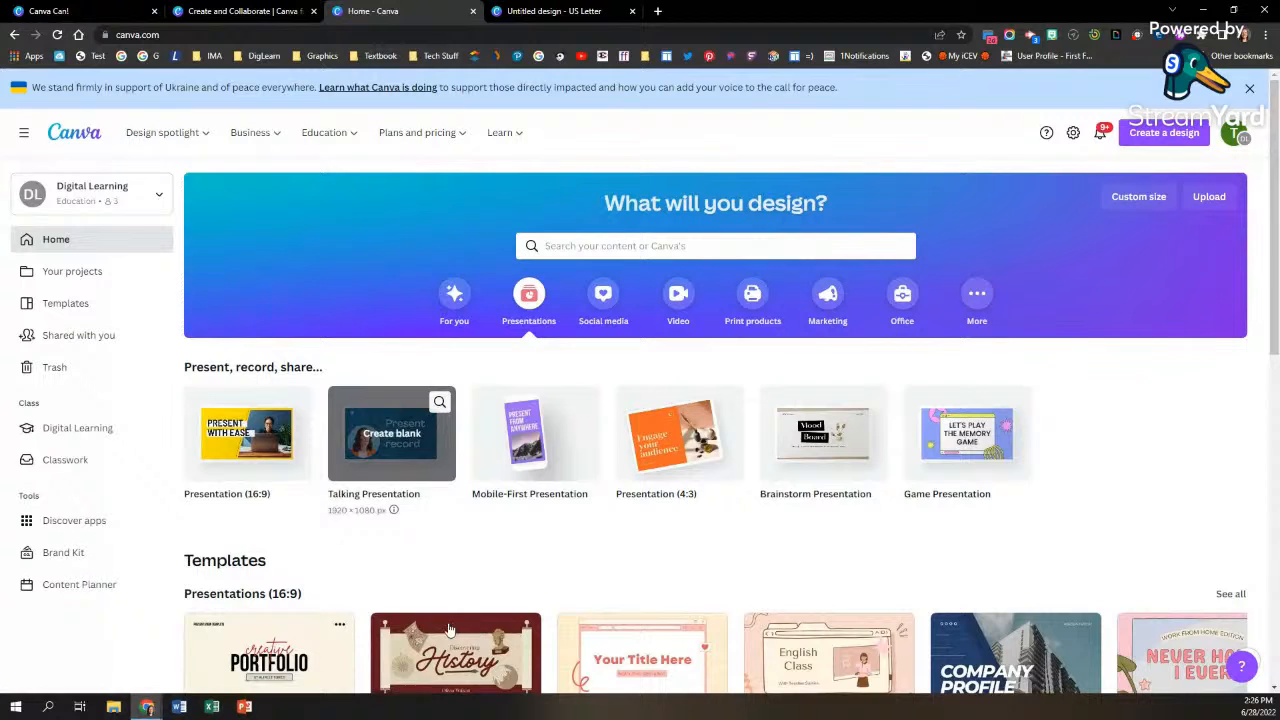
scroll(480, 630, "down", 3)
left_click(458, 480)
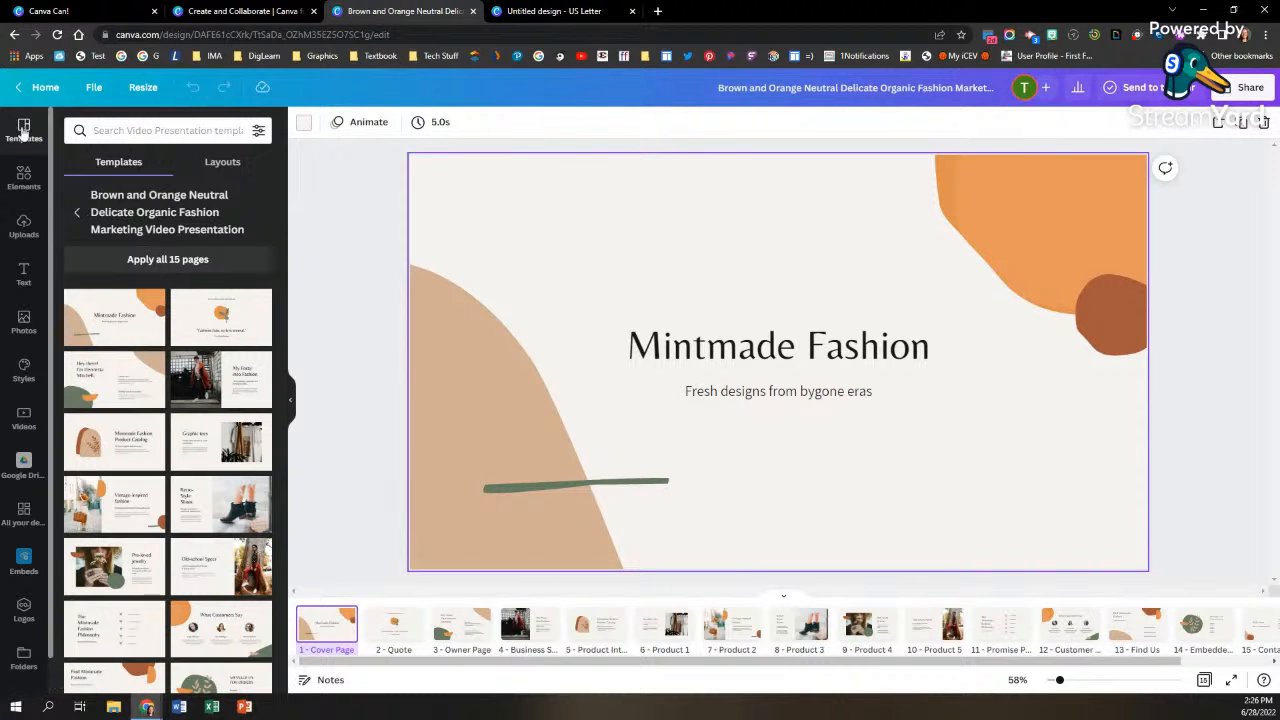
scroll(150, 298, "down", 1)
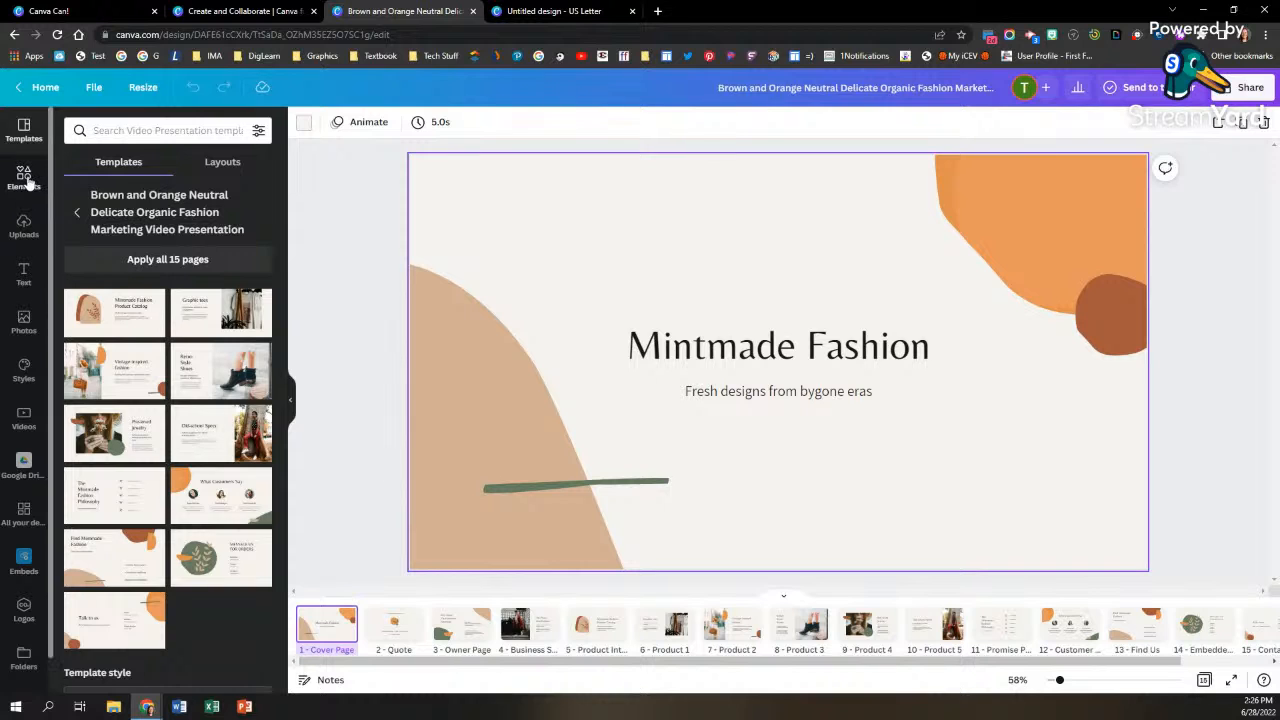
left_click(23, 178)
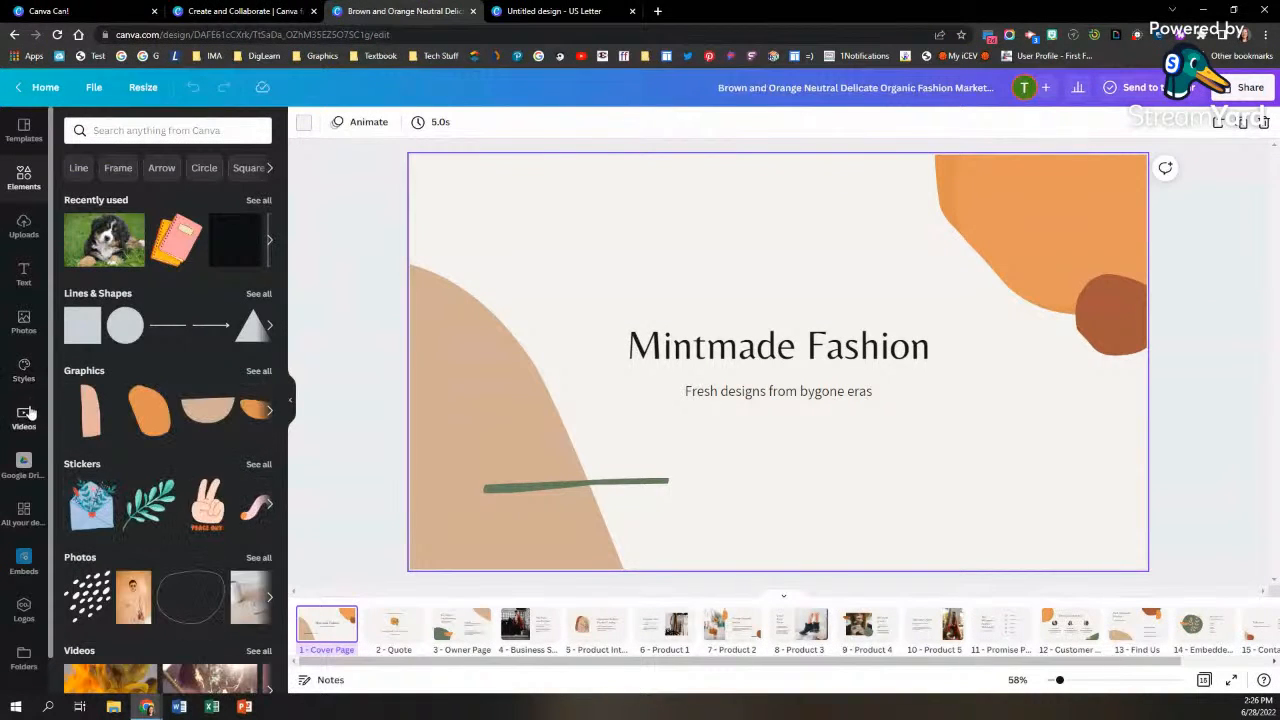
Step: Try the olive, plum, pink and yellow color palette on the cover page and shuffle its colors once
left_click(24, 368)
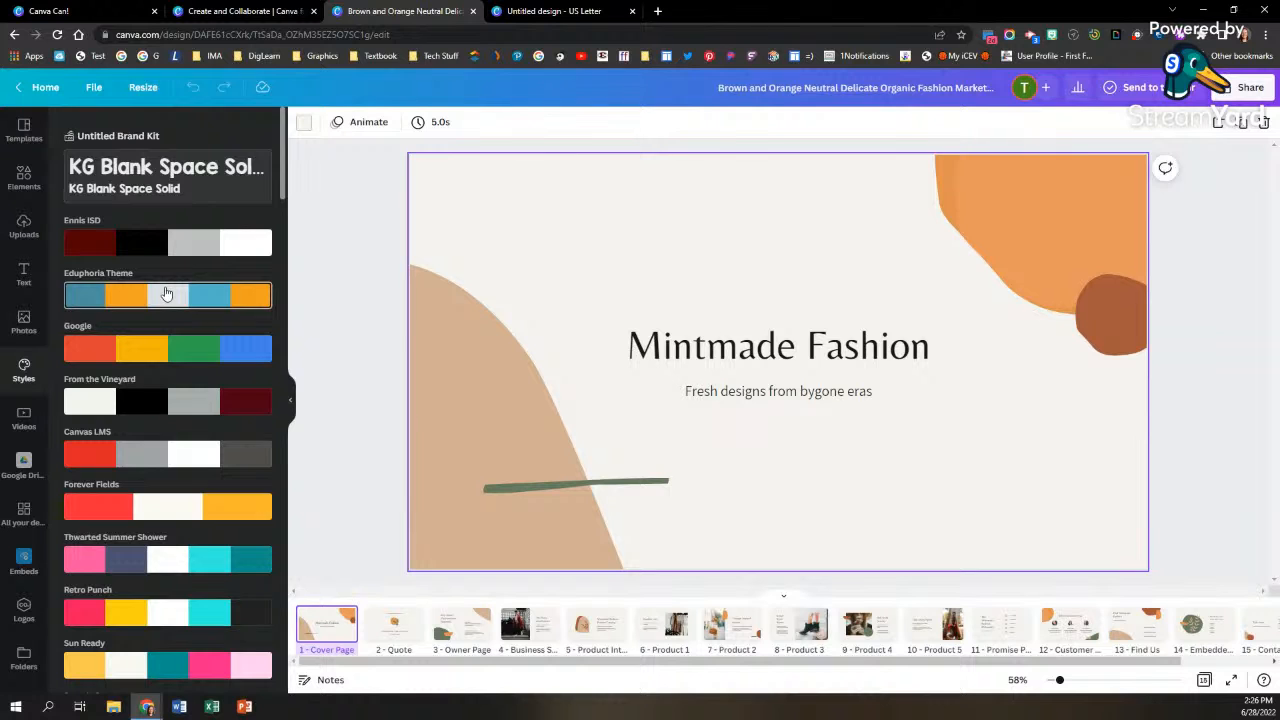
scroll(166, 293, "down", 5)
scroll(166, 293, "down", 10)
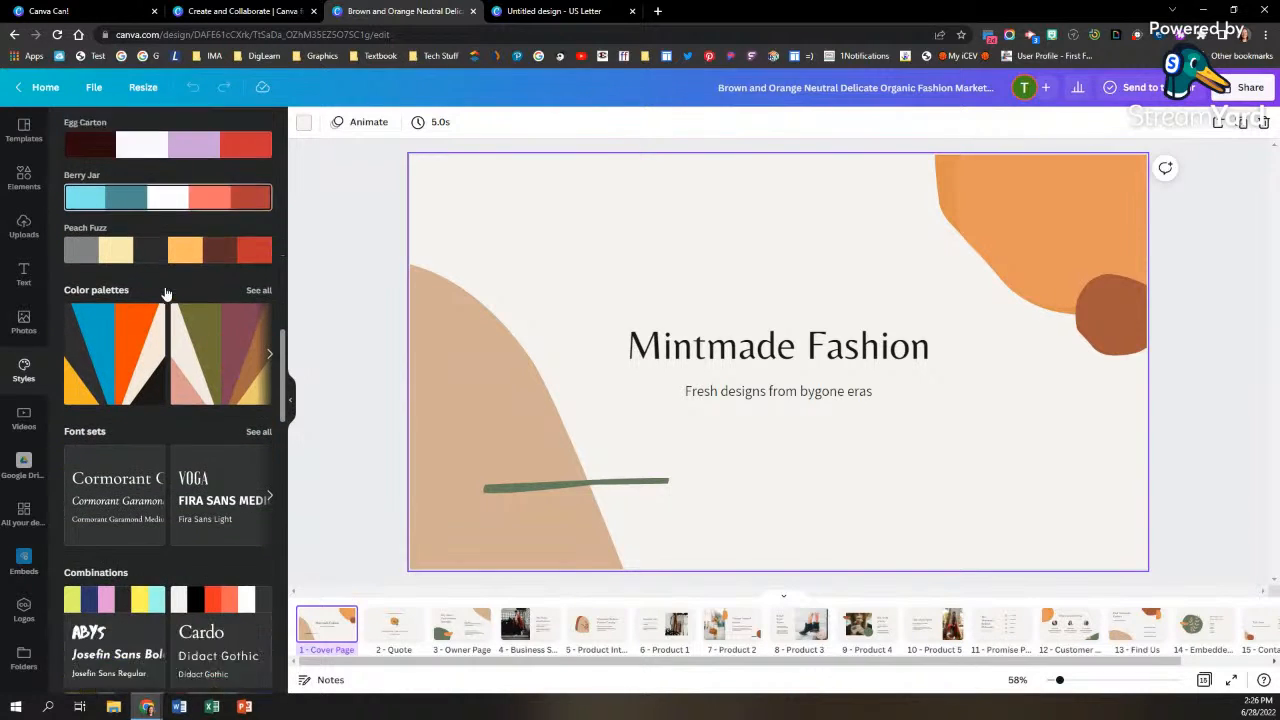
scroll(170, 305, "down", 1)
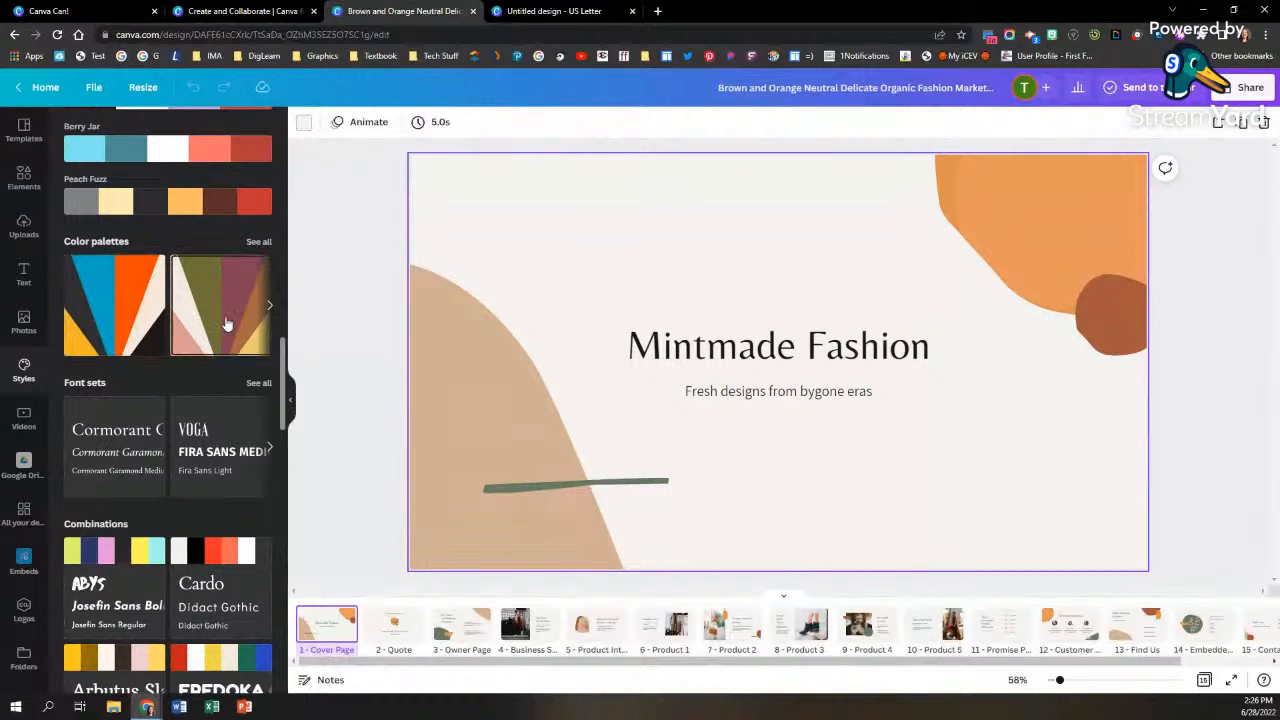
left_click(226, 323)
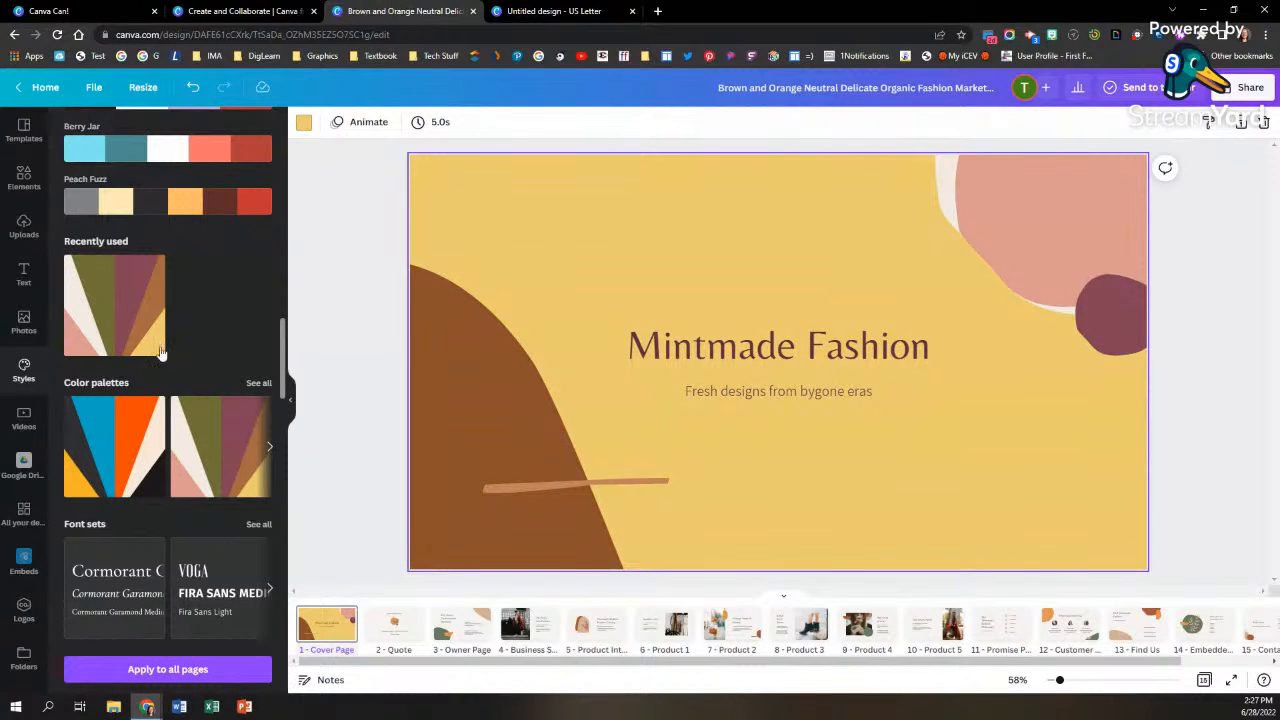
left_click(114, 310)
Step: Apply the Nickainley and Inter style combination to the cover page and shuffle its colors to a charcoal background with a teal shape
scroll(218, 340, "down", 4)
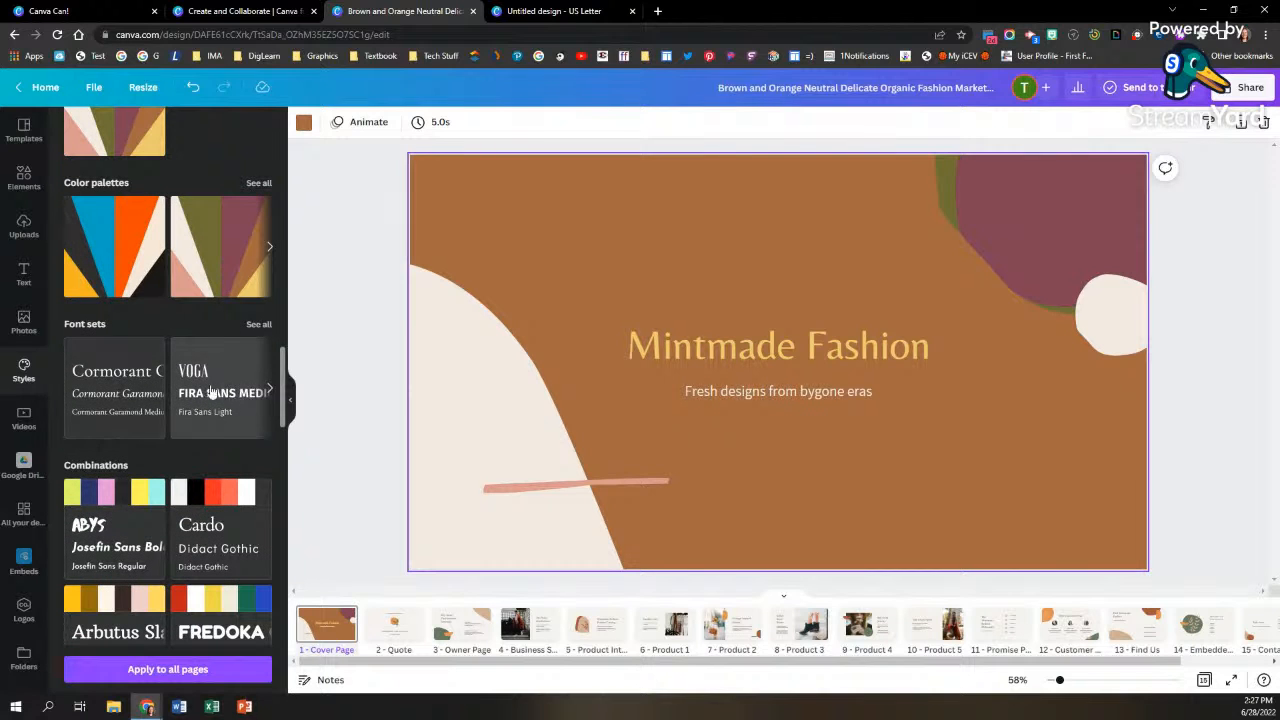
scroll(199, 388, "down", 5)
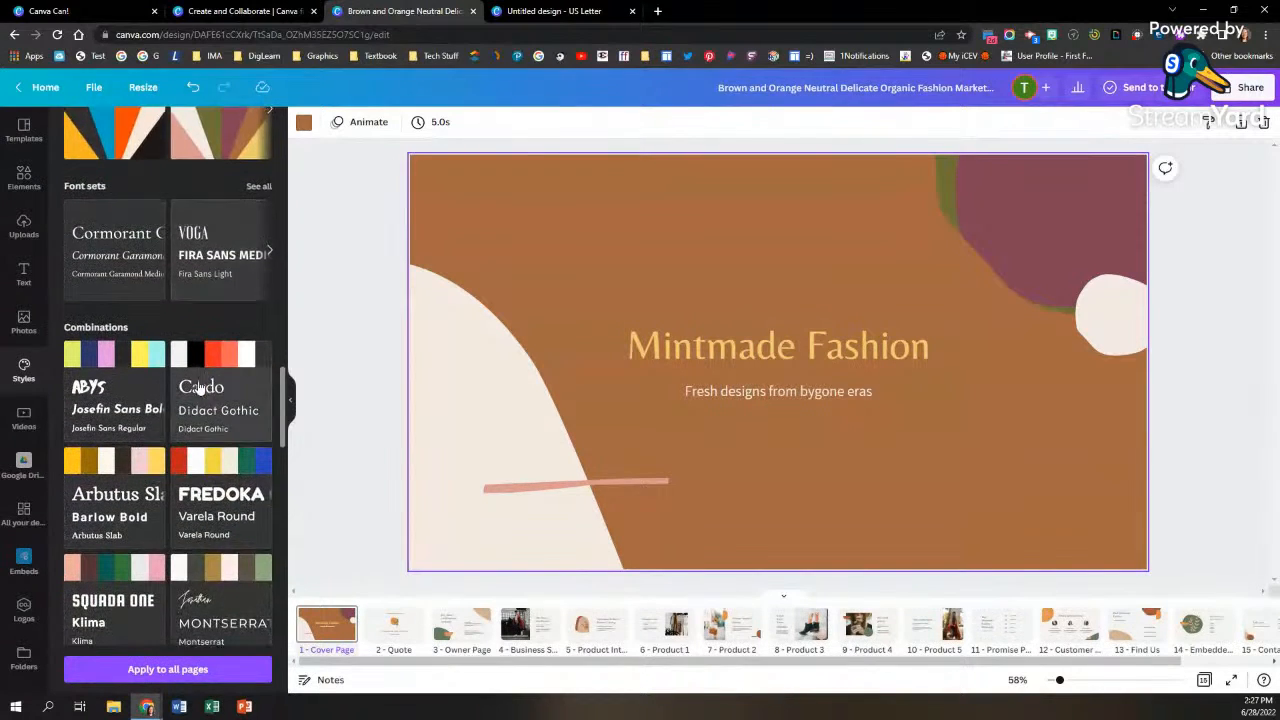
scroll(199, 388, "down", 5)
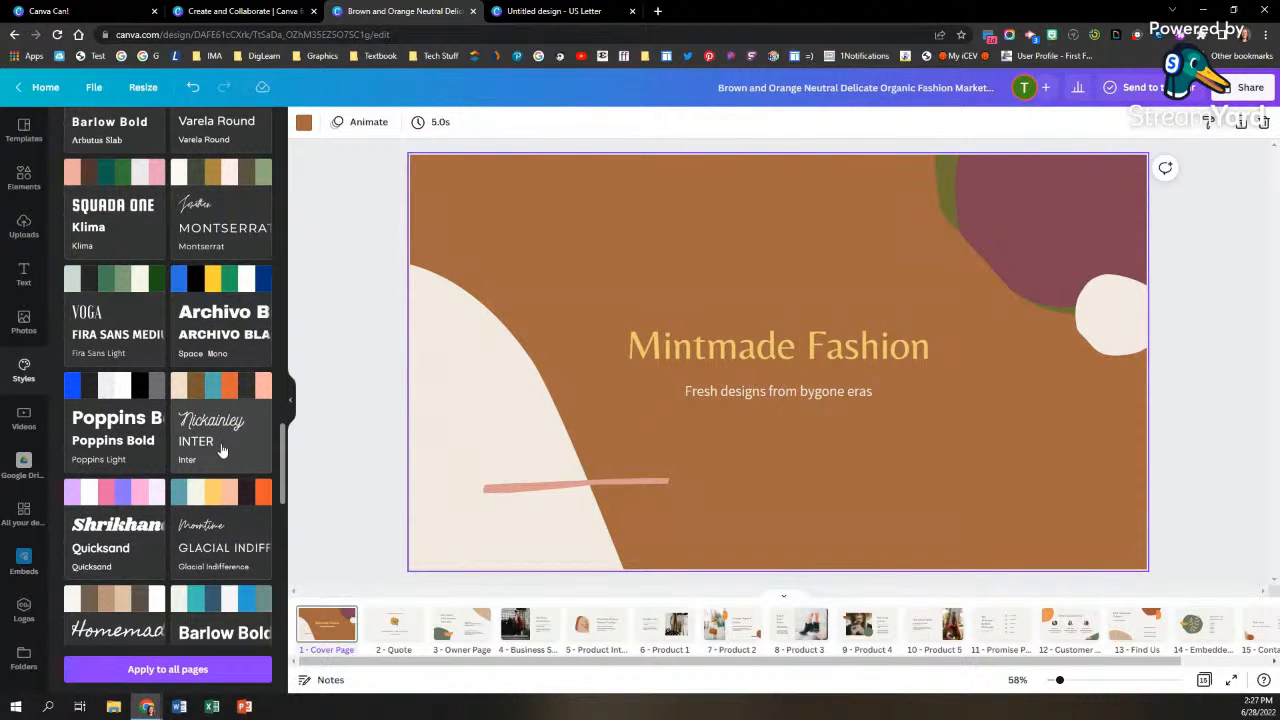
left_click(229, 428)
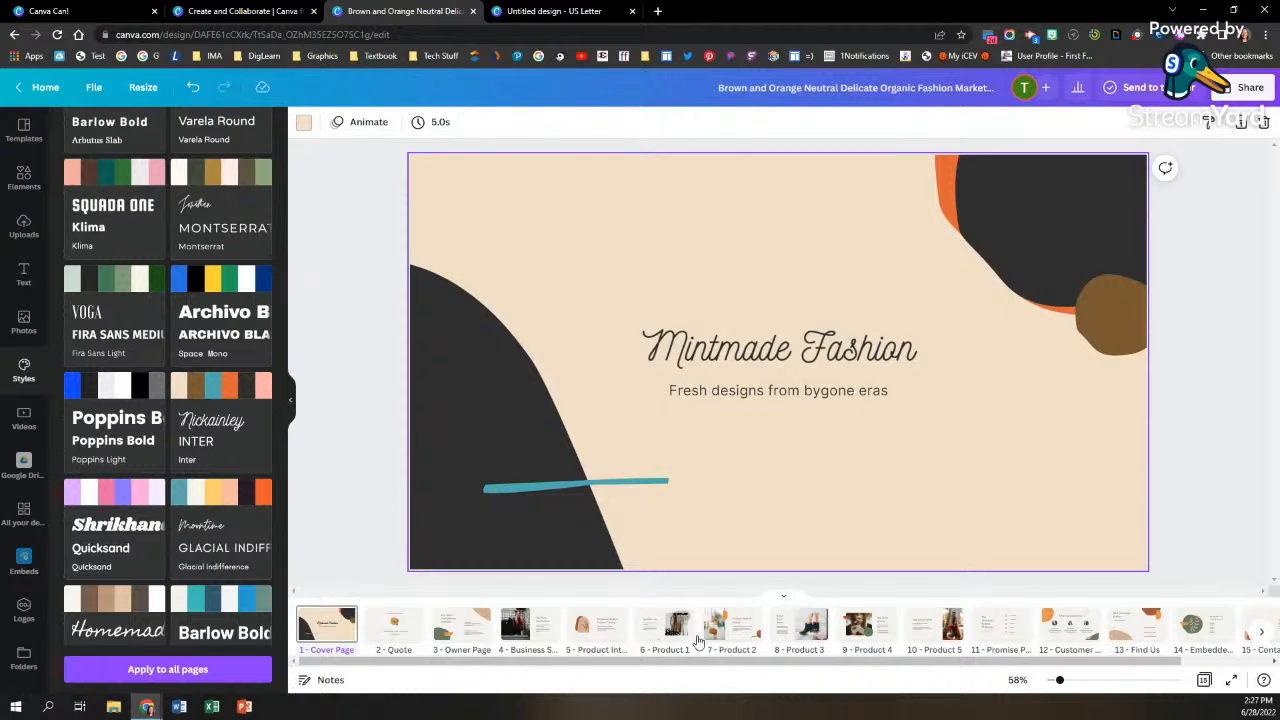
mouse_move(228, 437)
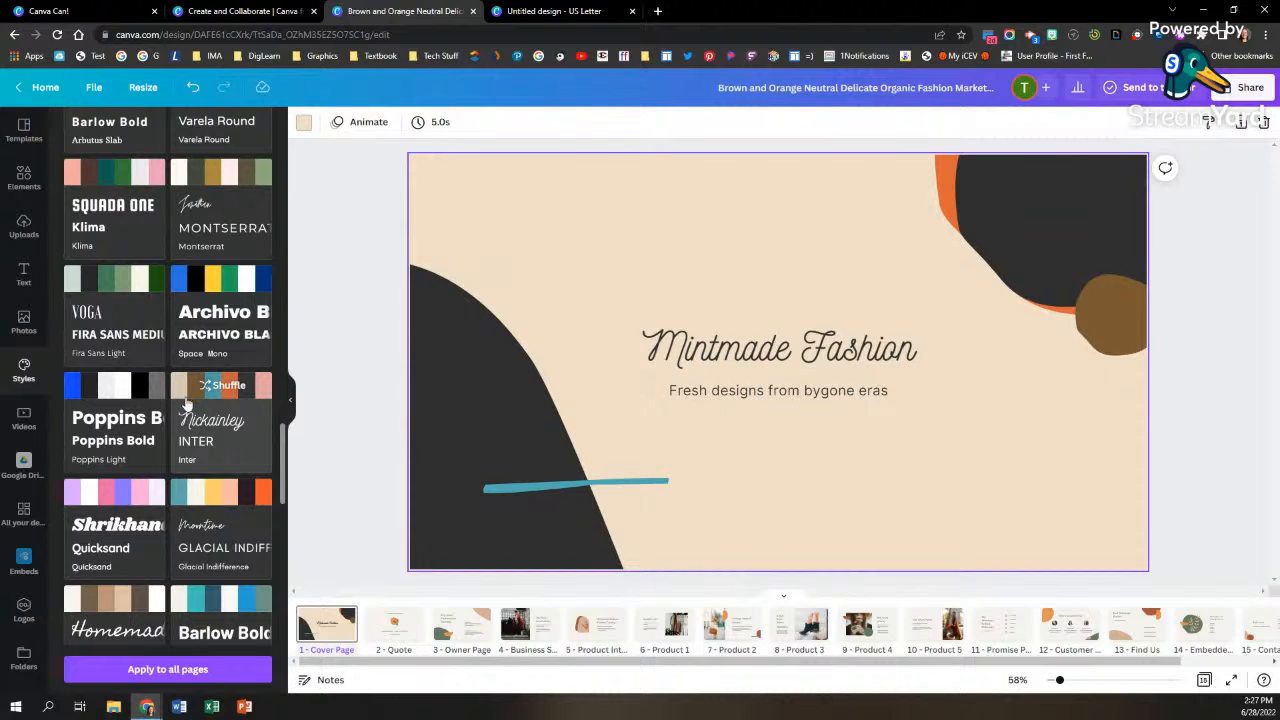
left_click(203, 390)
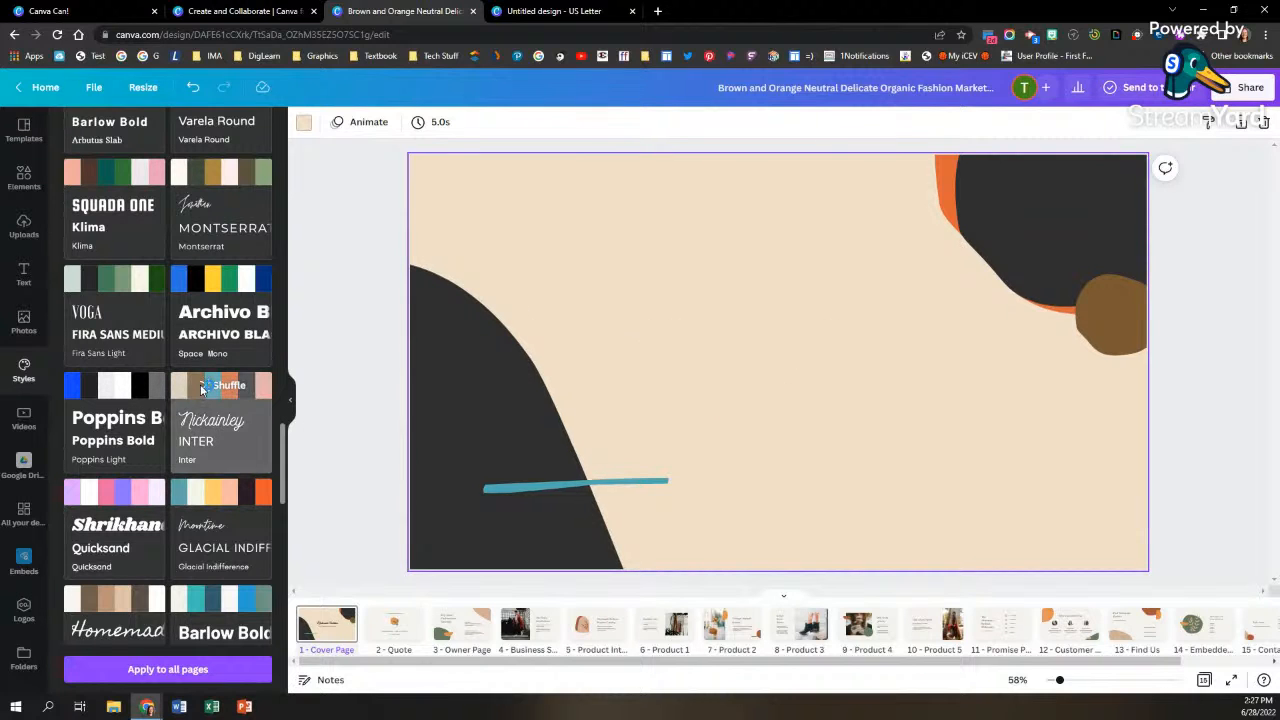
left_click(203, 390)
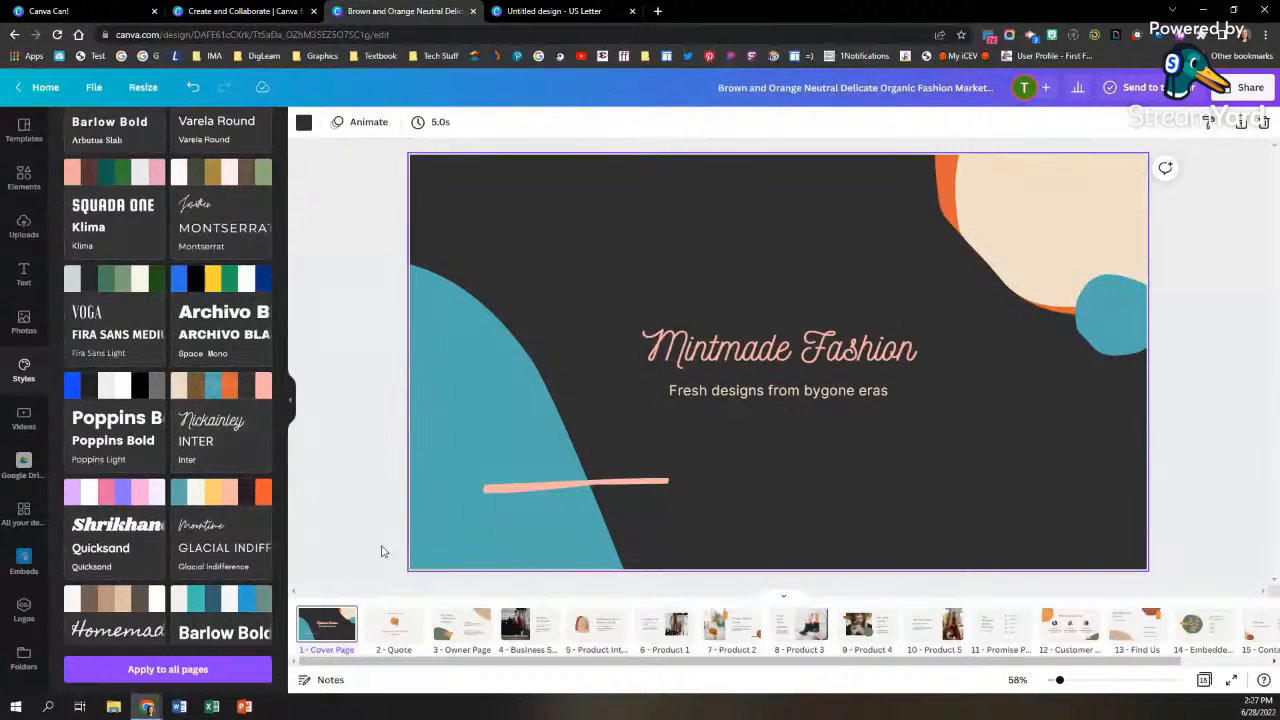
Step: Compare the cover page with the Quote page and apply the cover's Nickainley and Inter style to all pages
left_click(392, 630)
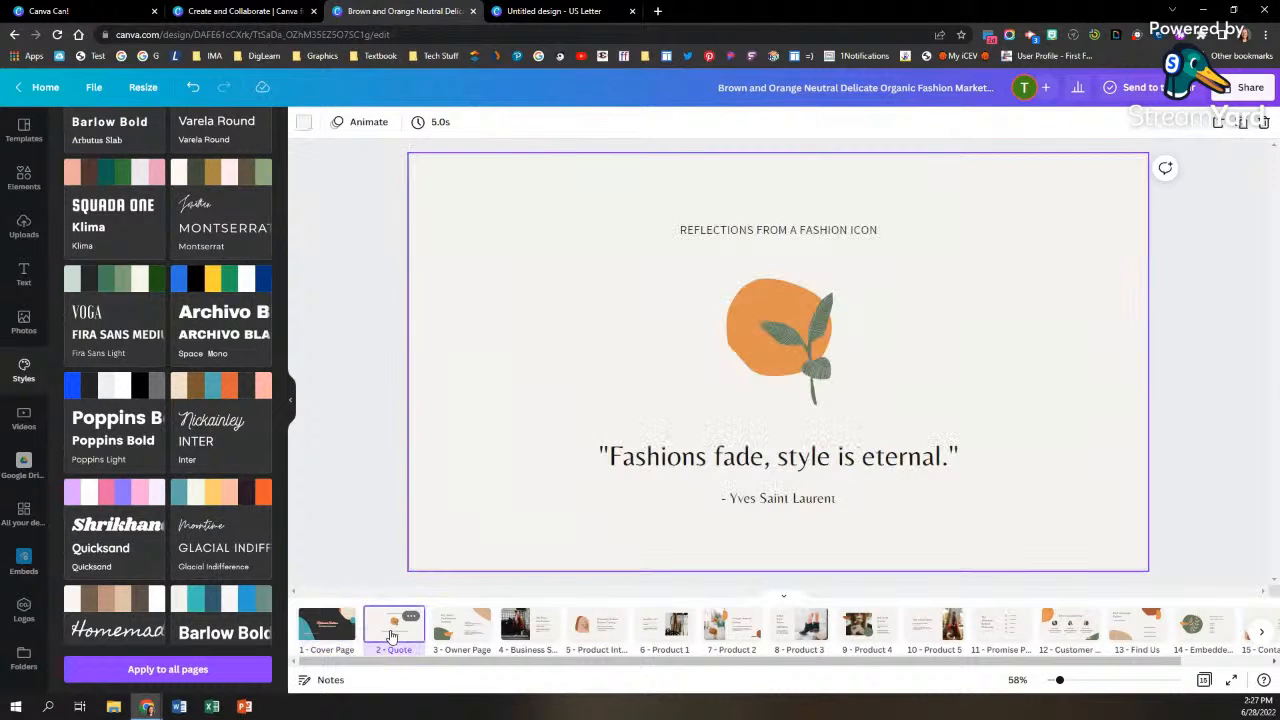
left_click(327, 625)
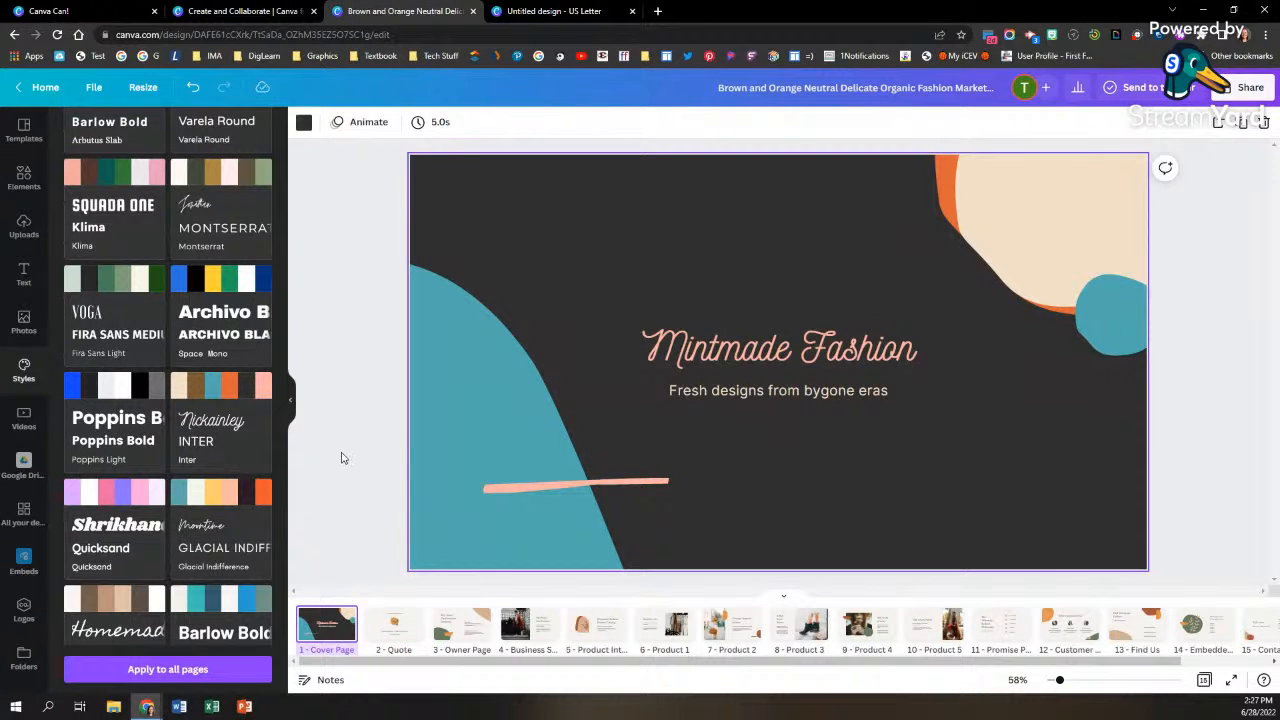
scroll(216, 497, "down", 3)
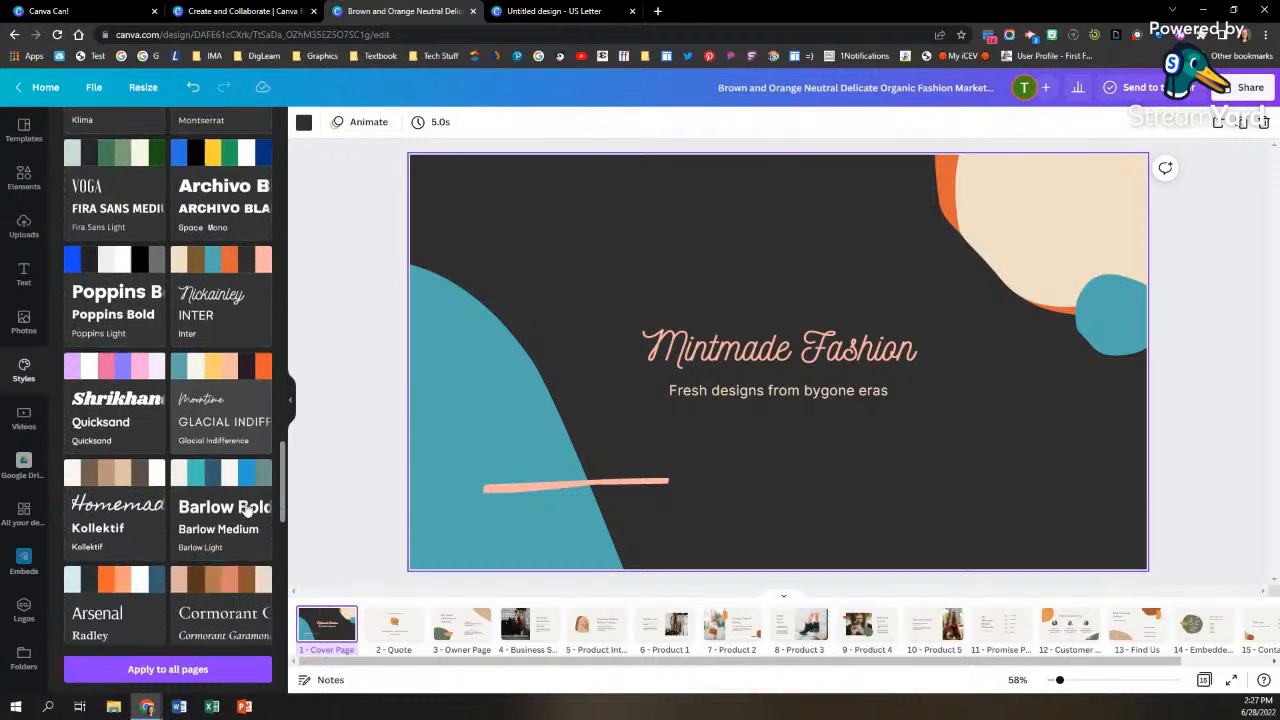
scroll(216, 497, "down", 3)
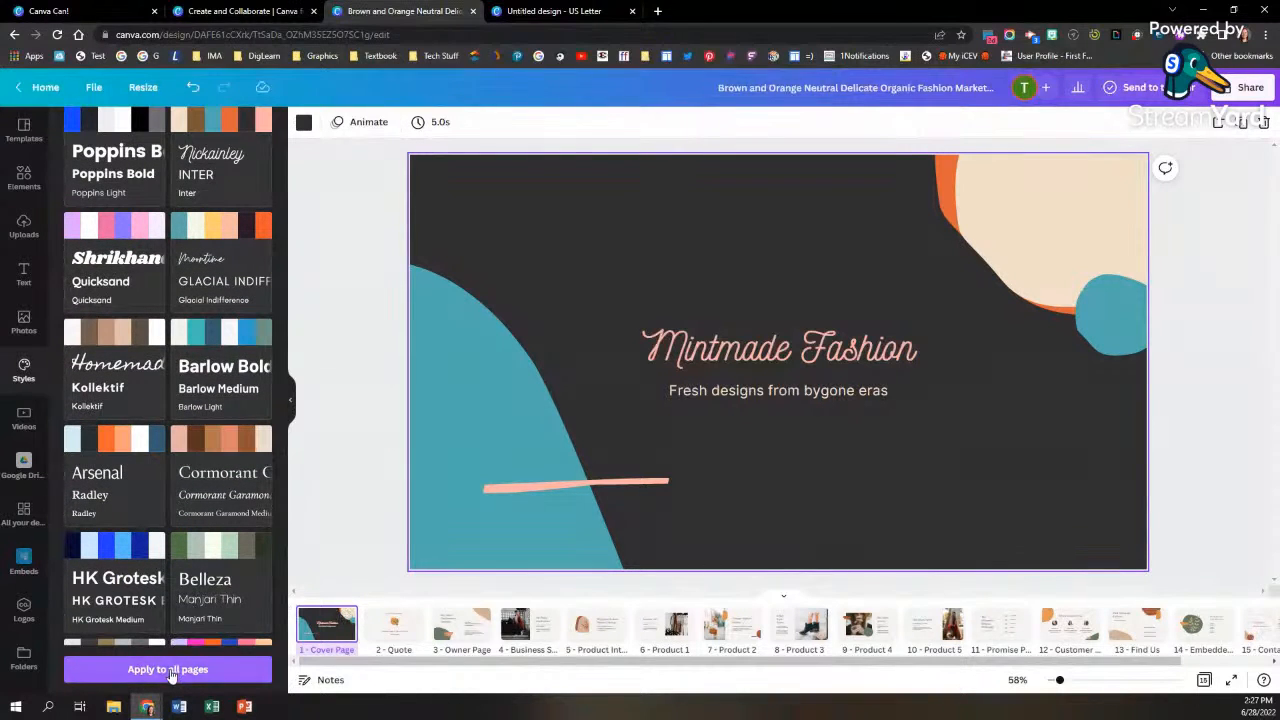
left_click(171, 669)
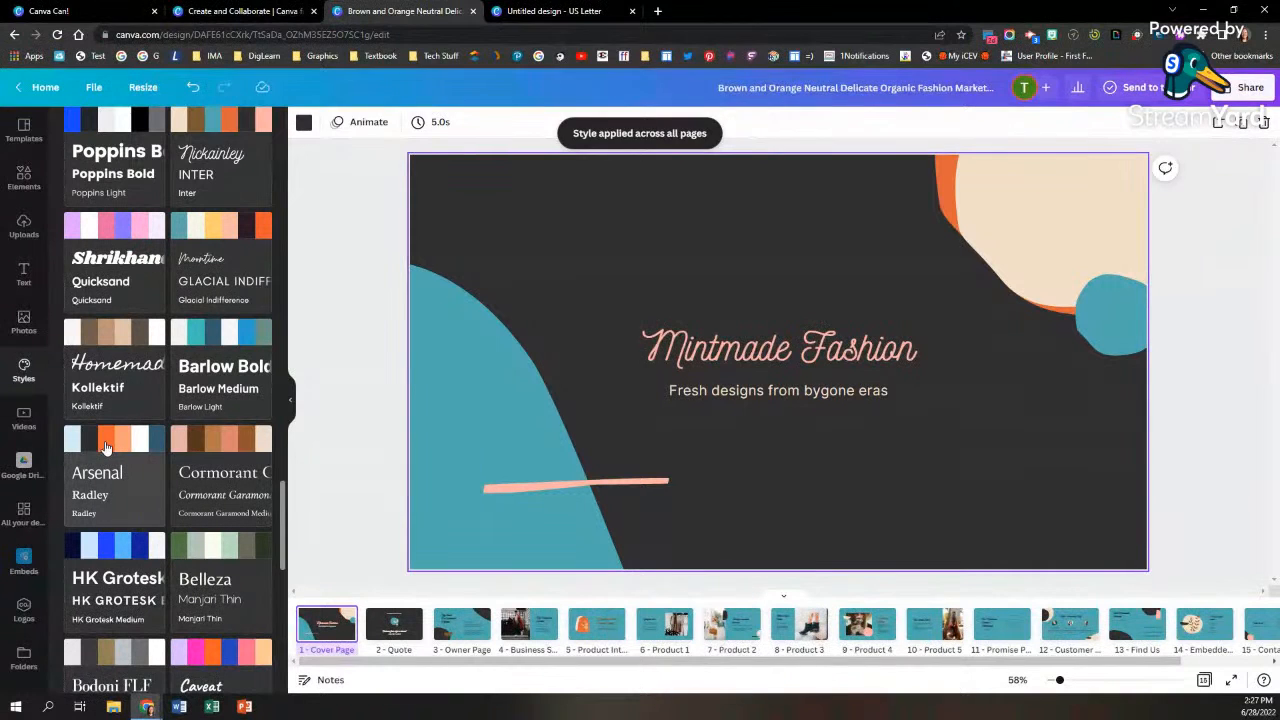
Step: Browse the stock video categories and the additional Canva apps, from the popular ones through the media import apps
left_click(24, 418)
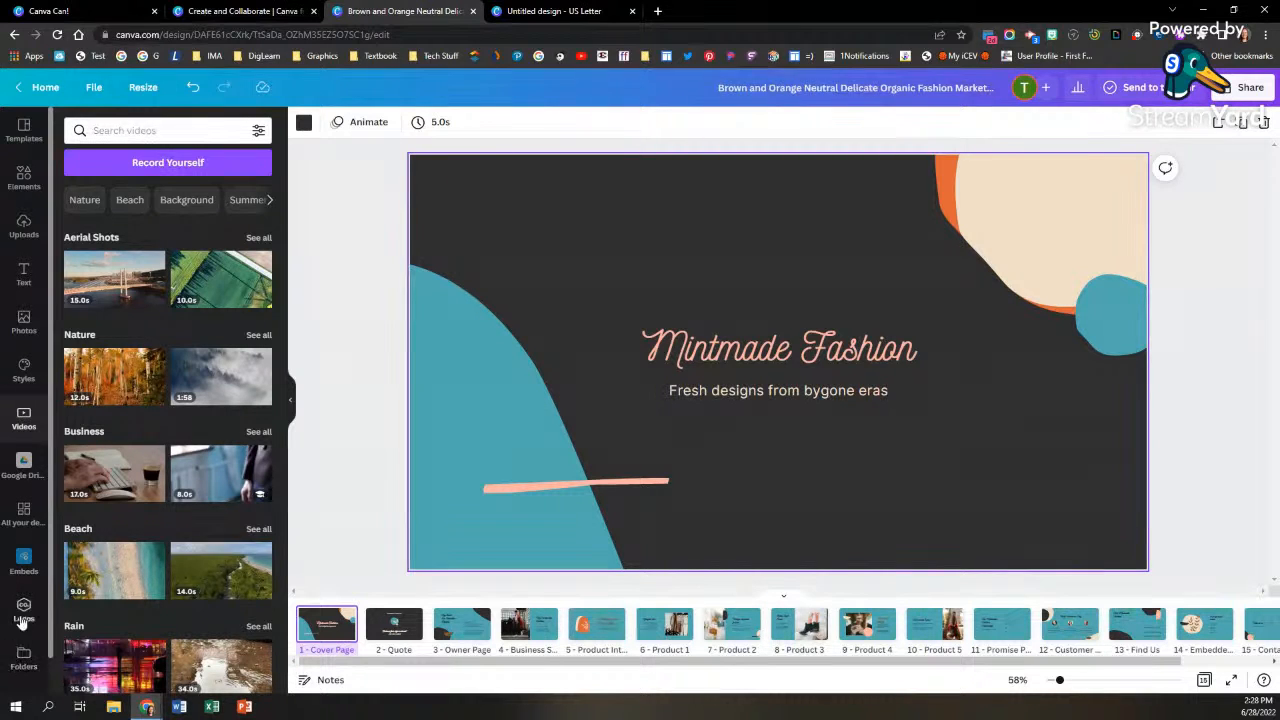
scroll(20, 640, "down", 1)
left_click(26, 668)
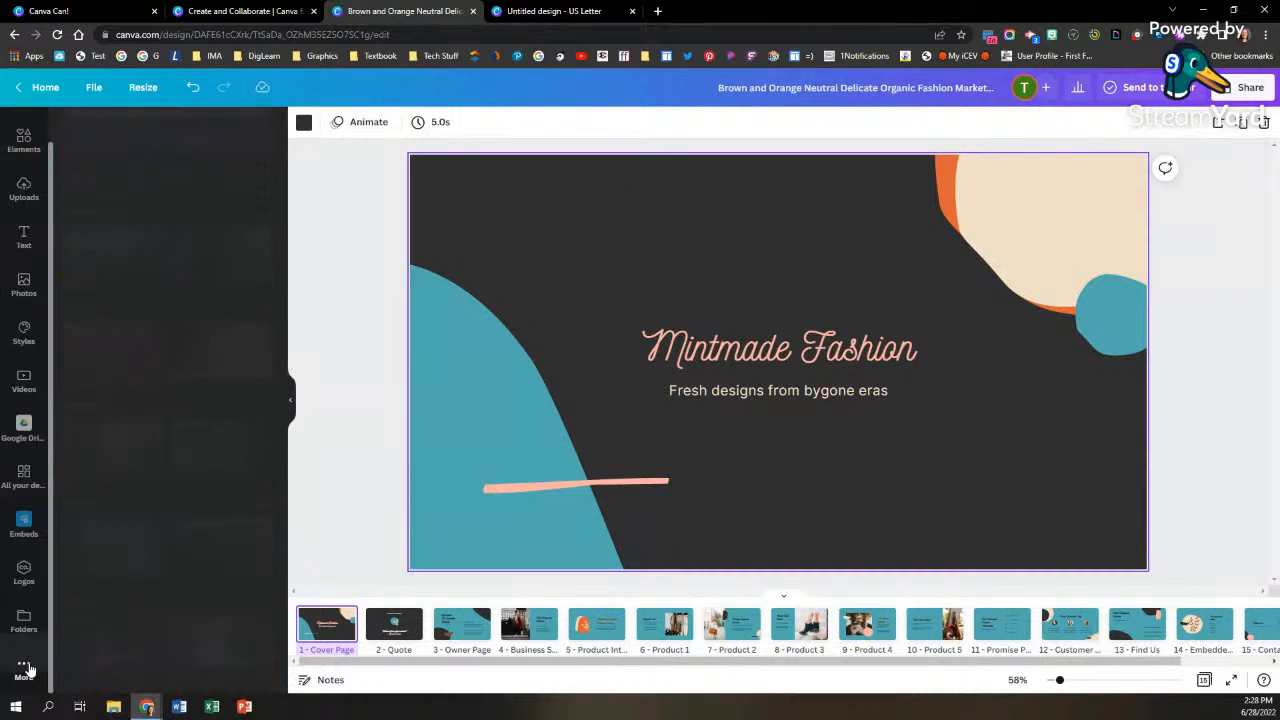
scroll(211, 487, "down", 2)
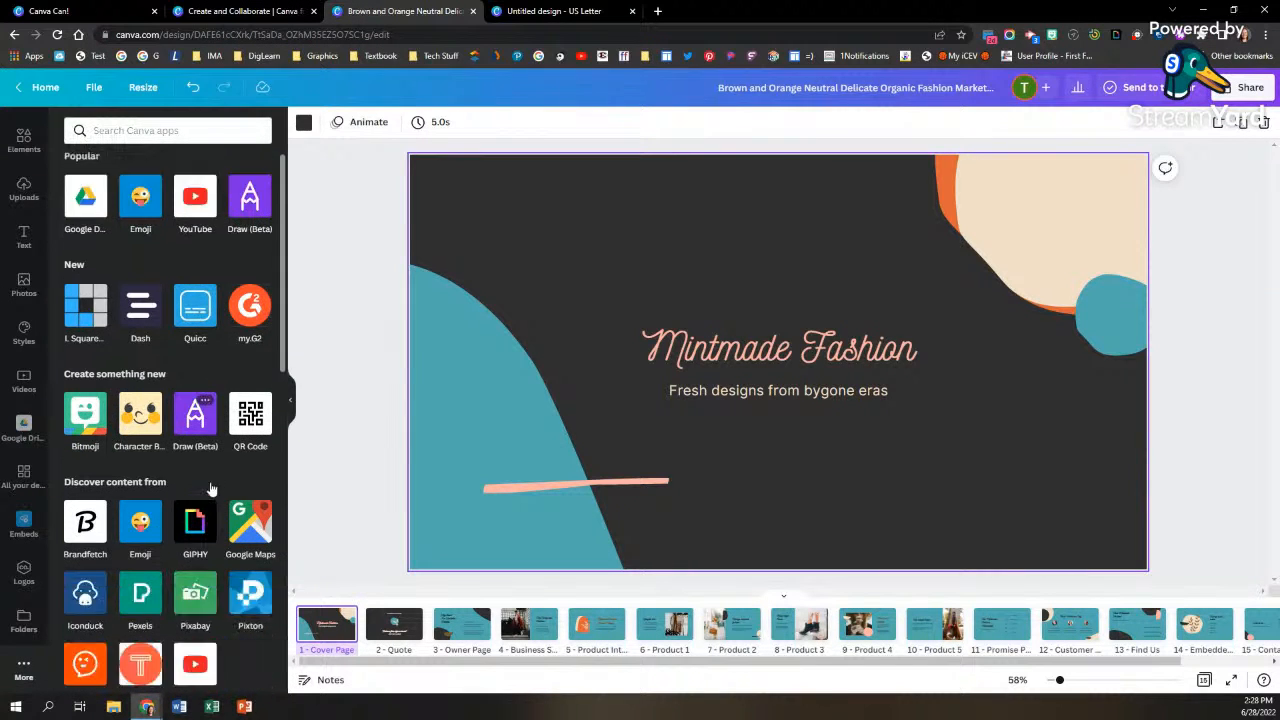
scroll(211, 487, "down", 3)
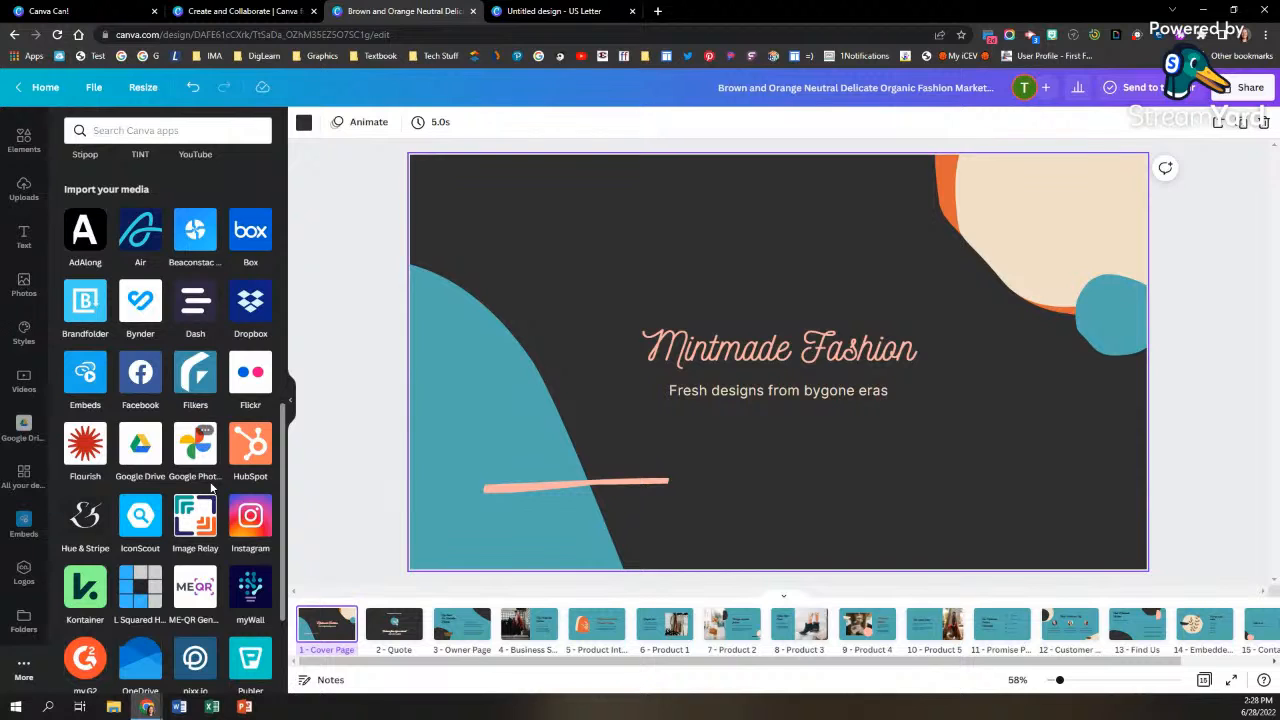
scroll(211, 487, "down", 3)
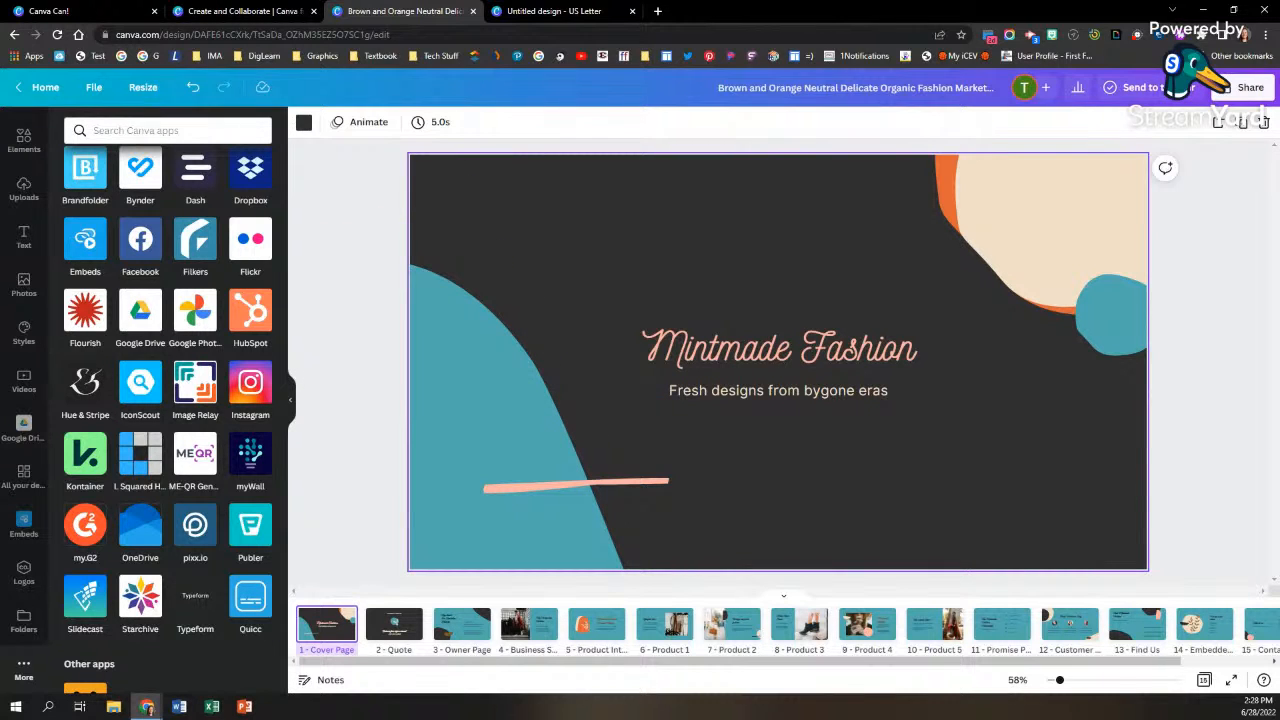
Step: Switch to the Canva Can! slideshow and advance past the feature instructions to the Magic Shortcuts slide
left_click(242, 10)
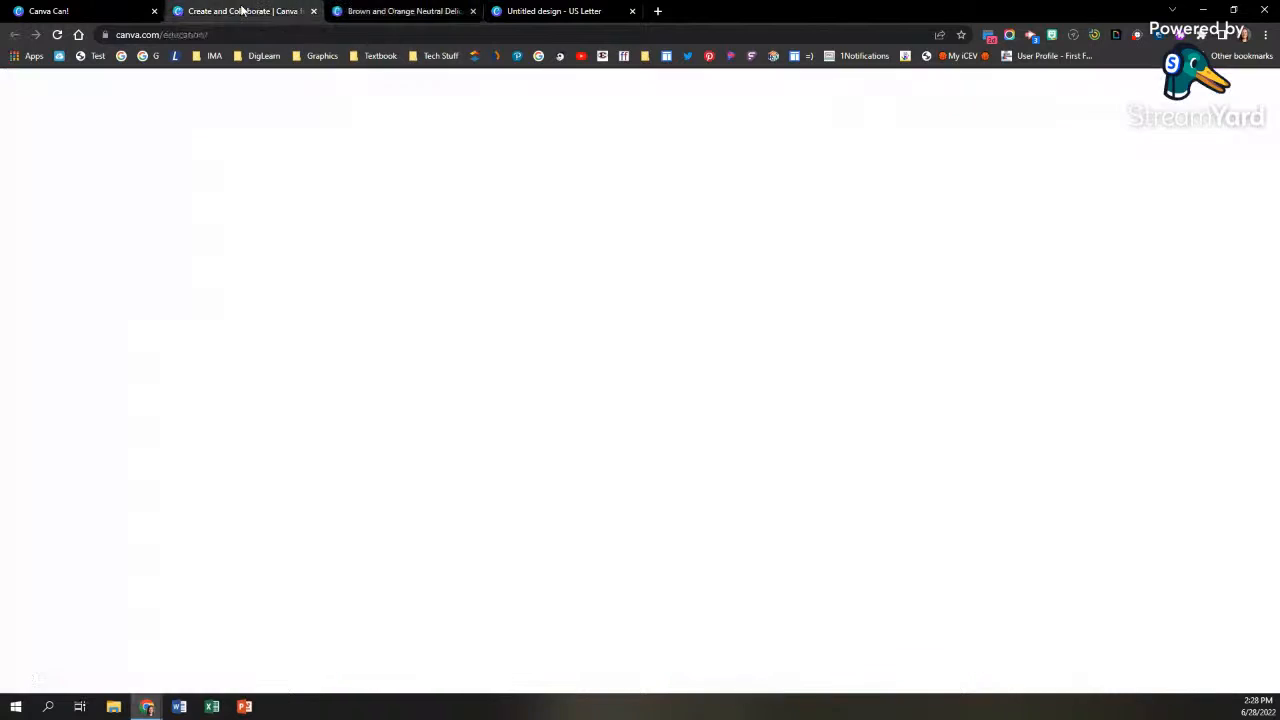
left_click(565, 10)
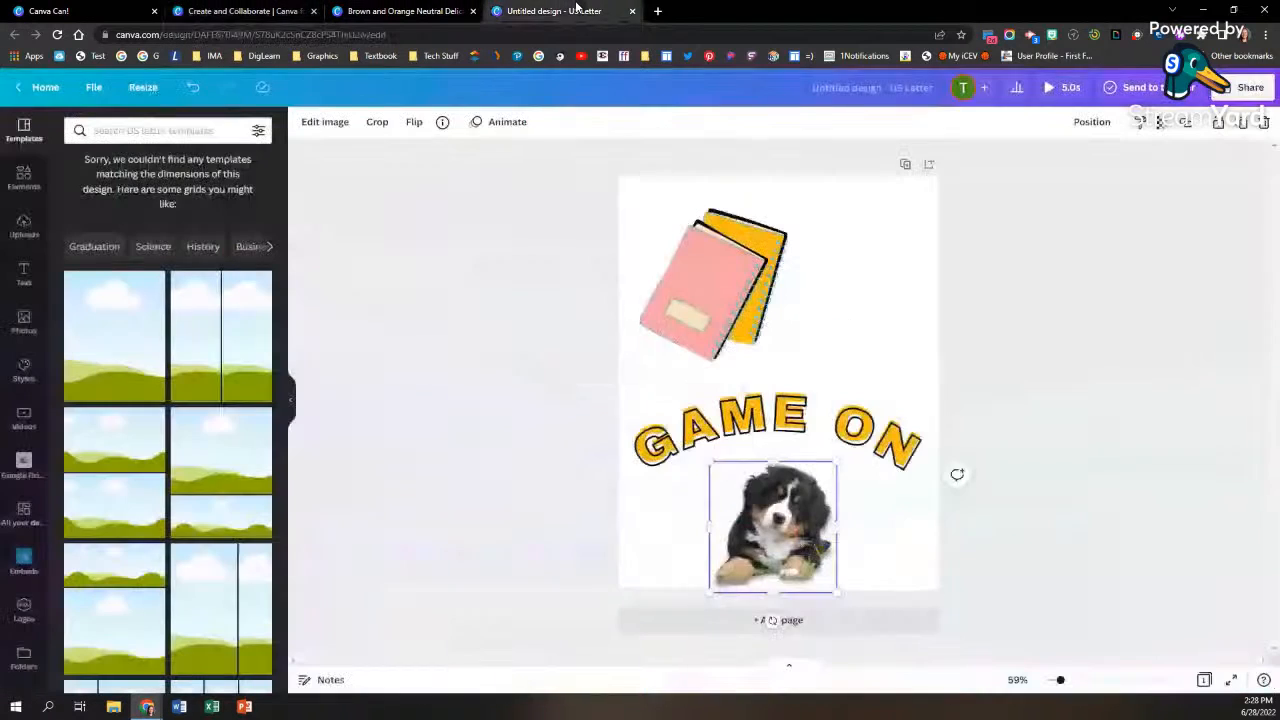
left_click(17, 9)
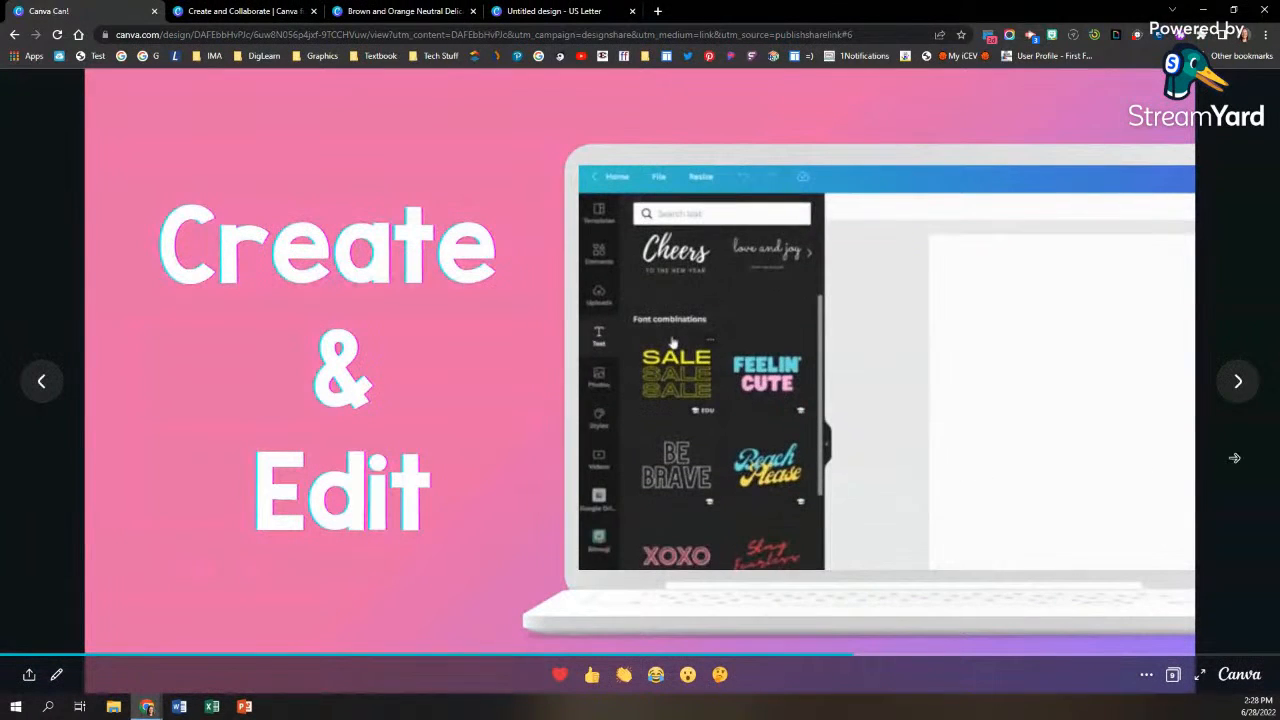
left_click(1235, 381)
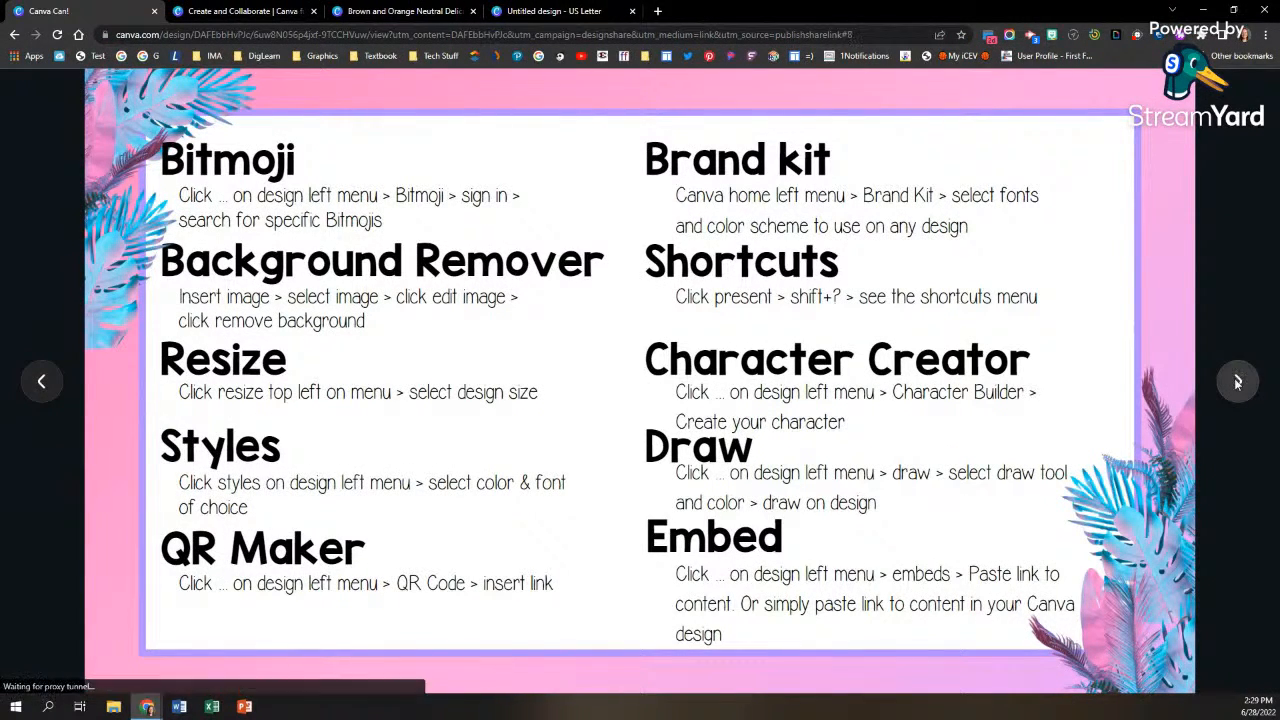
left_click(1236, 382)
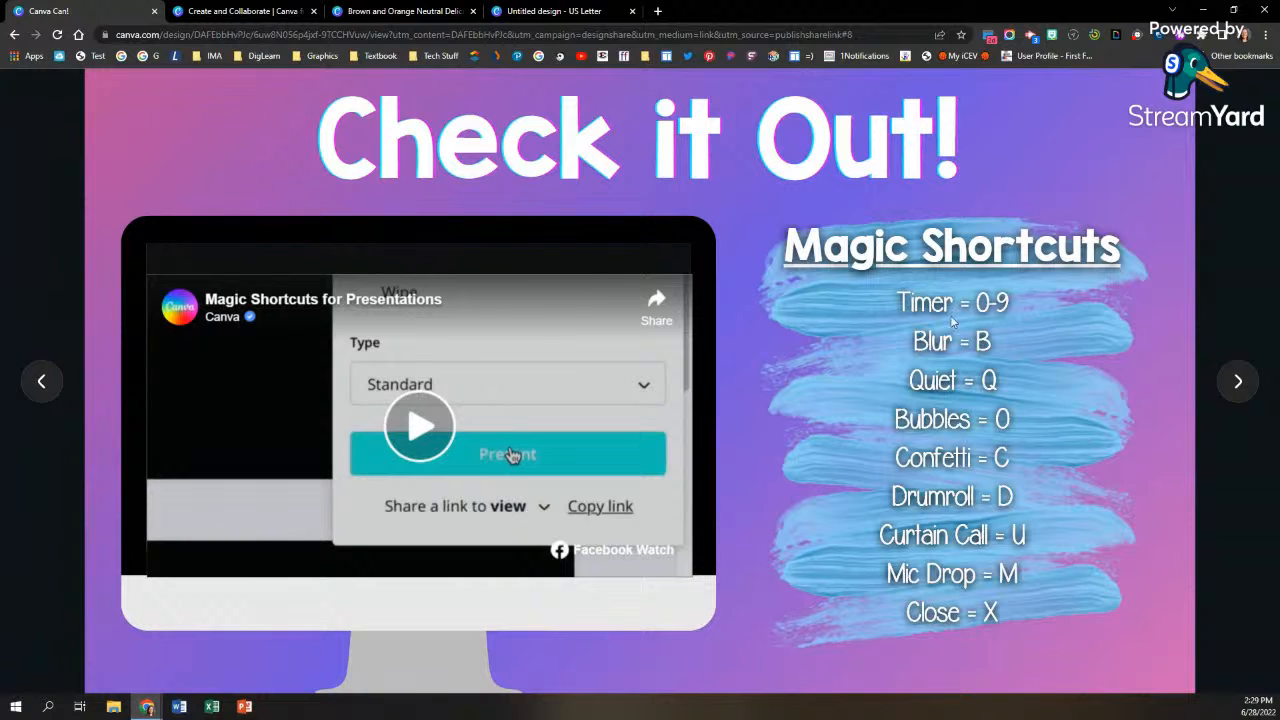
Step: Return to the Brown and Orange fashion presentation, view its available download file types, and close the download options without downloading
left_click(258, 12)
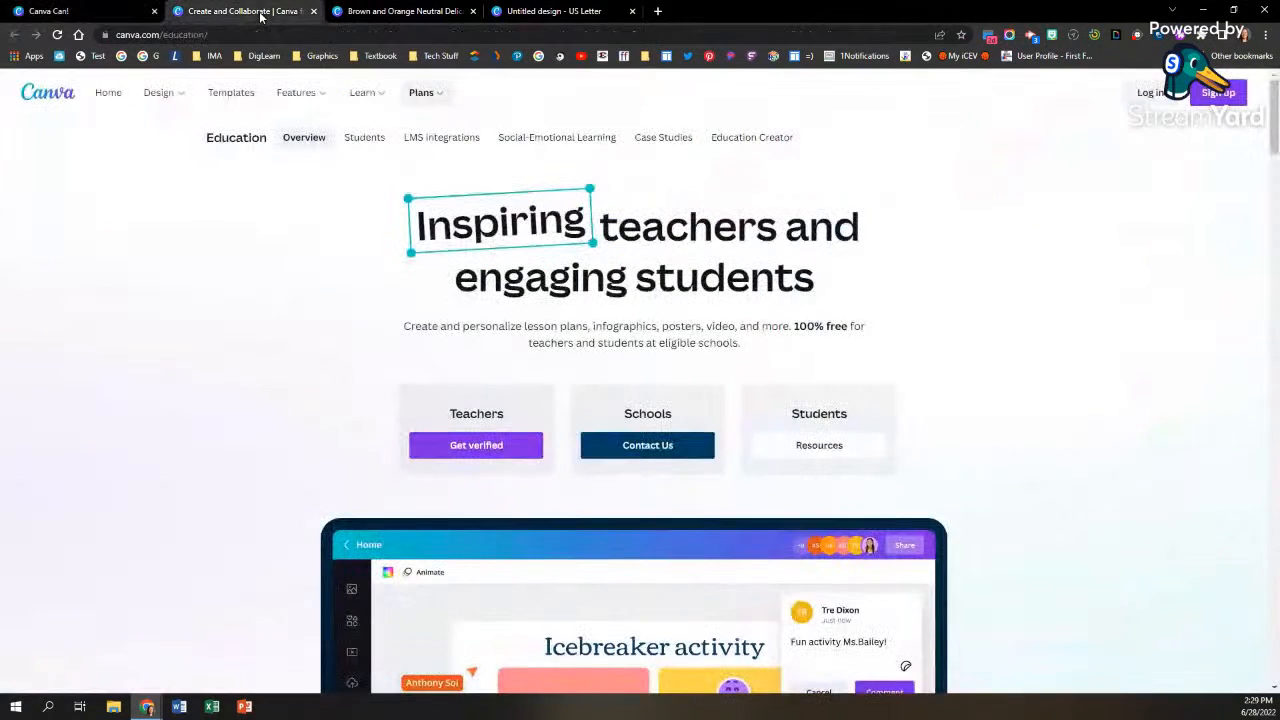
left_click(360, 12)
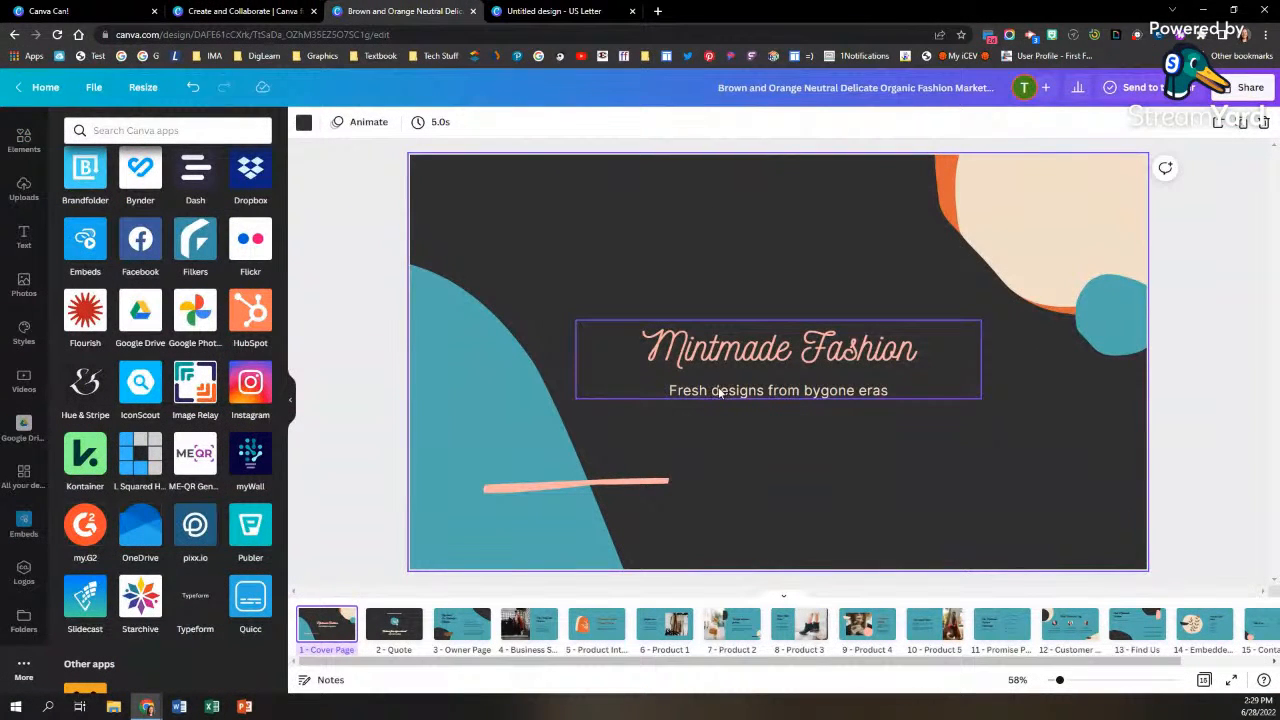
left_click(1246, 88)
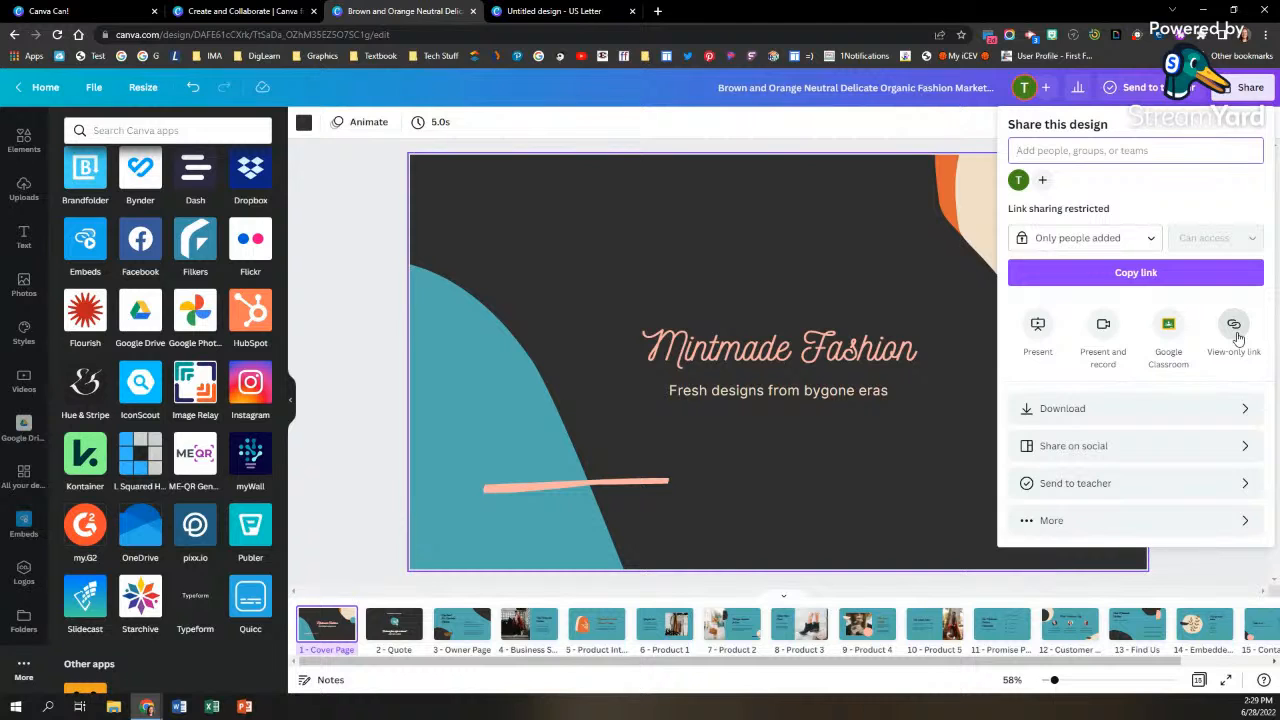
left_click(1241, 410)
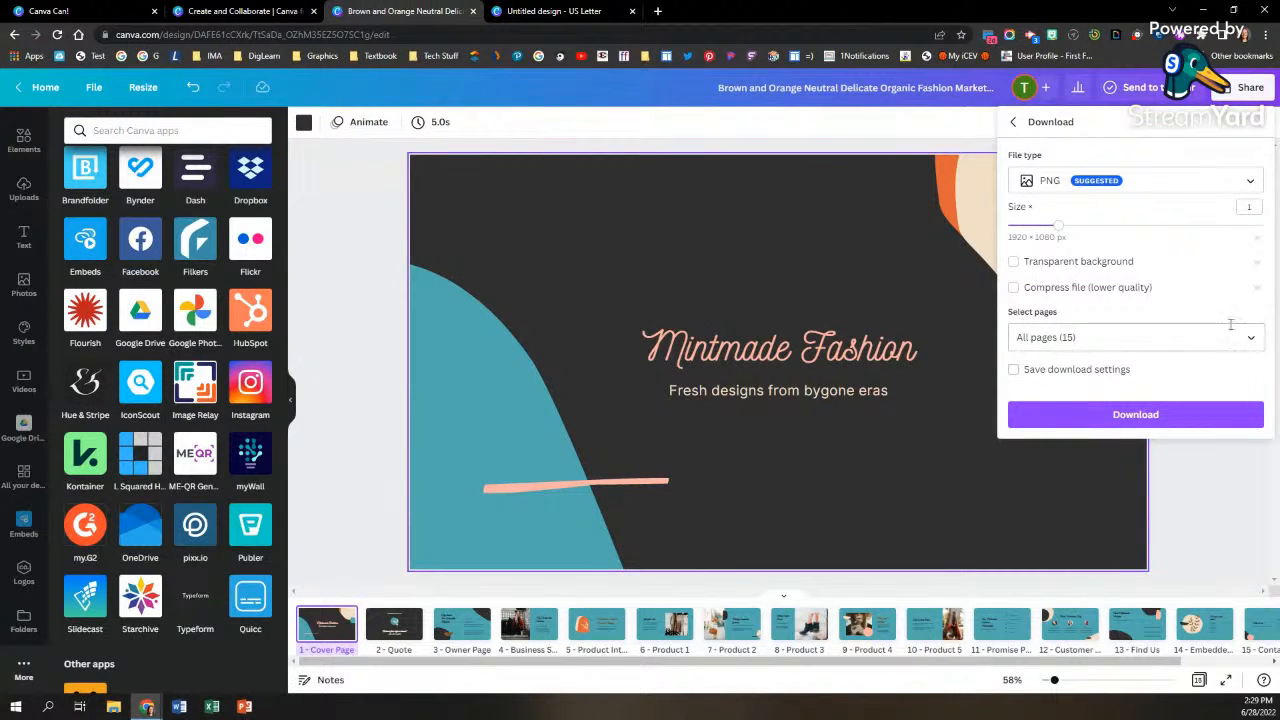
left_click(1249, 180)
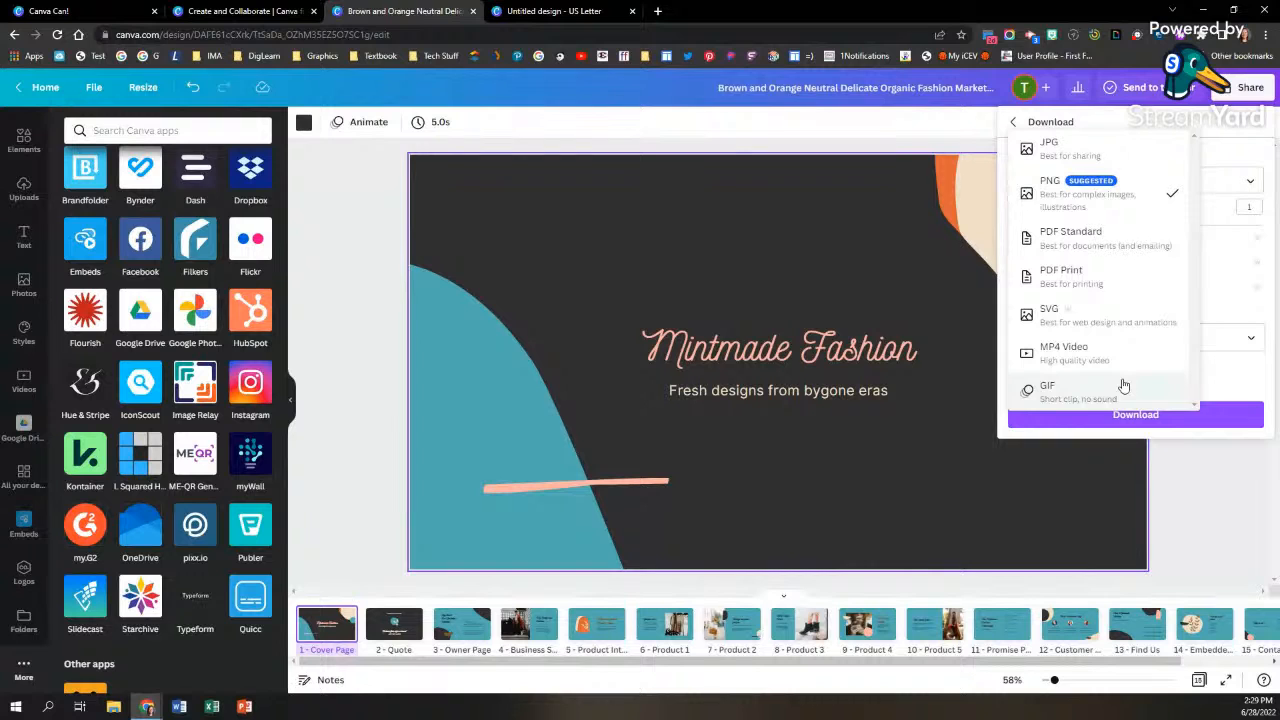
left_click(1221, 120)
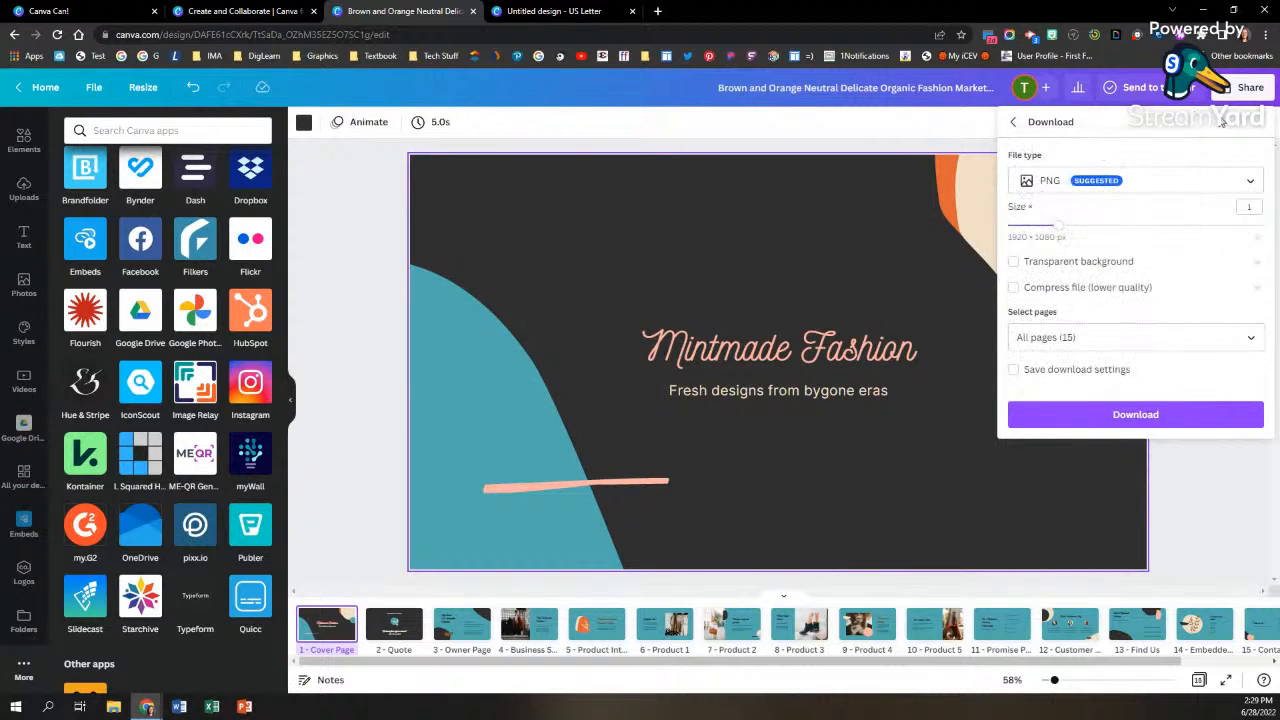
left_click(958, 127)
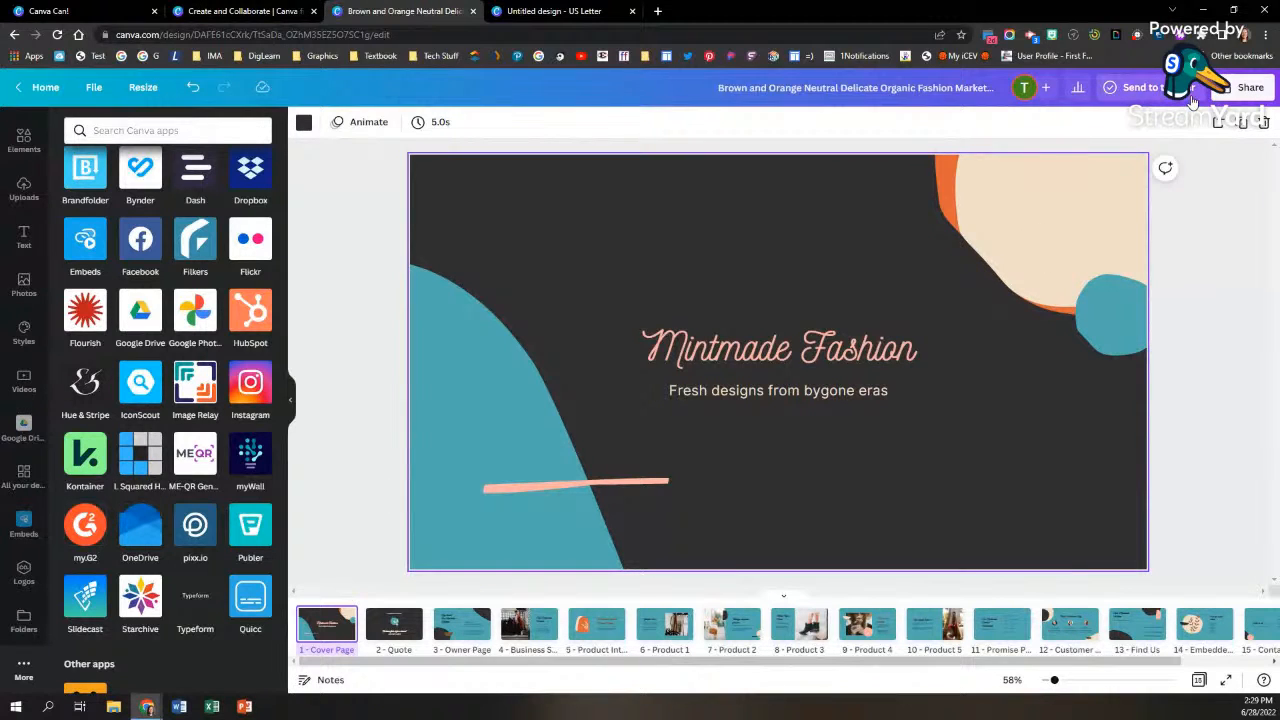
Step: View the fashion presentation's sharing options, and review the Magic Shortcuts and Additional Resources slides in the Canva Can! slideshow
left_click(1246, 87)
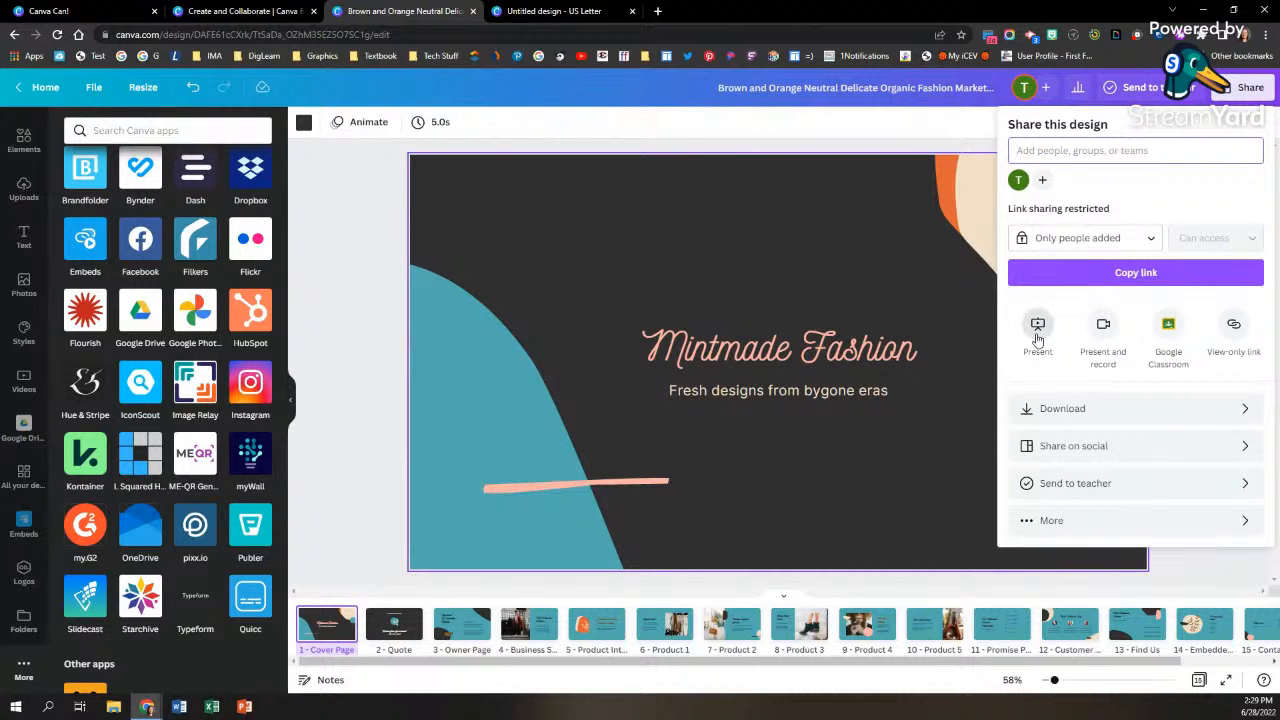
left_click(92, 11)
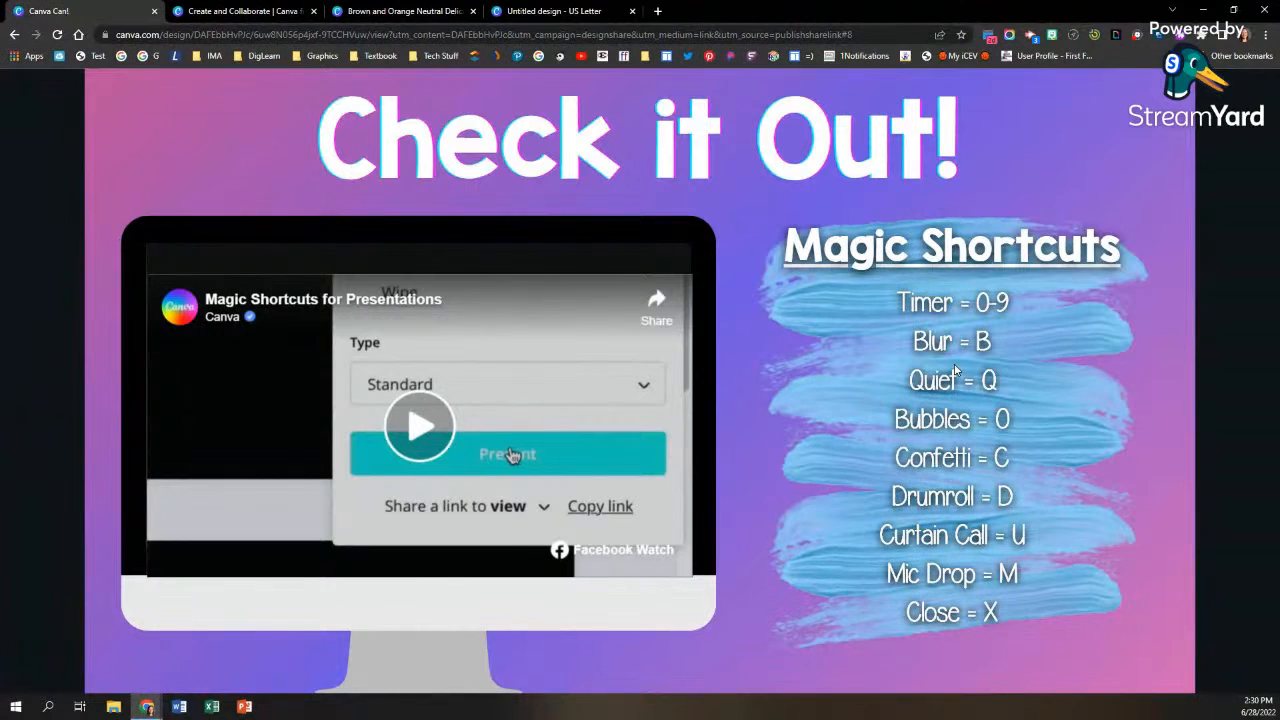
left_click(1071, 143)
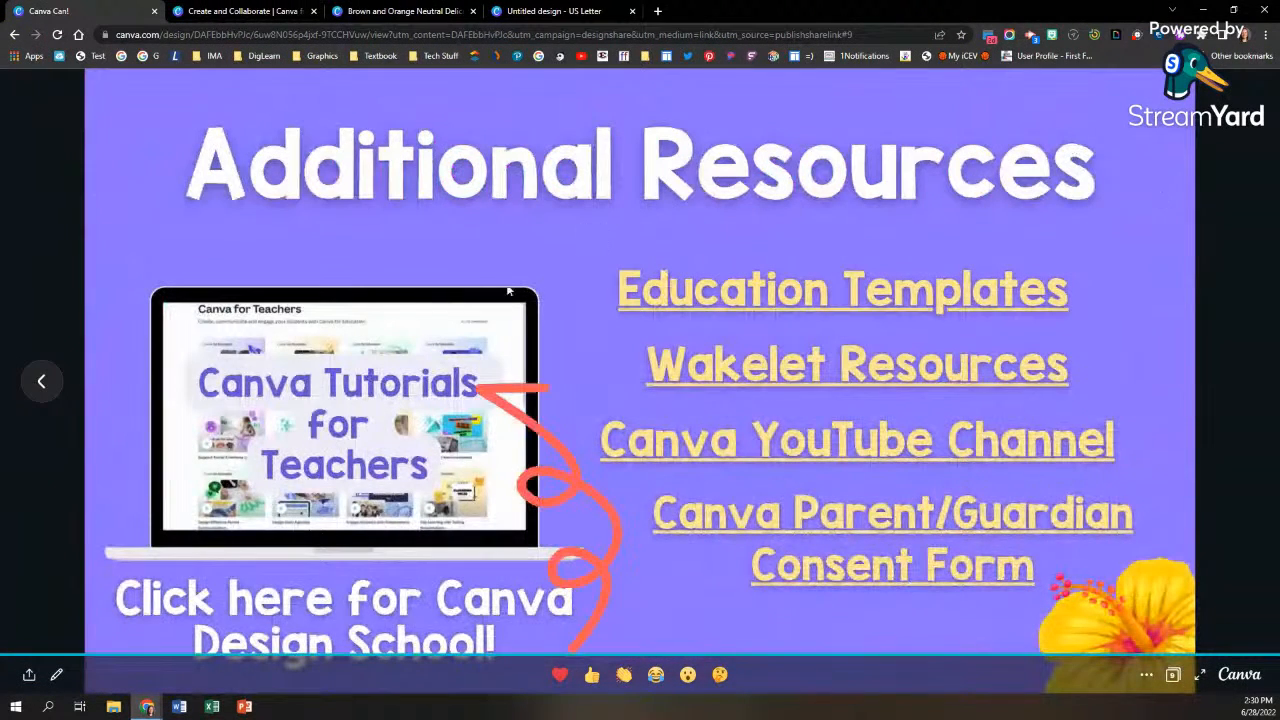
left_click(41, 380)
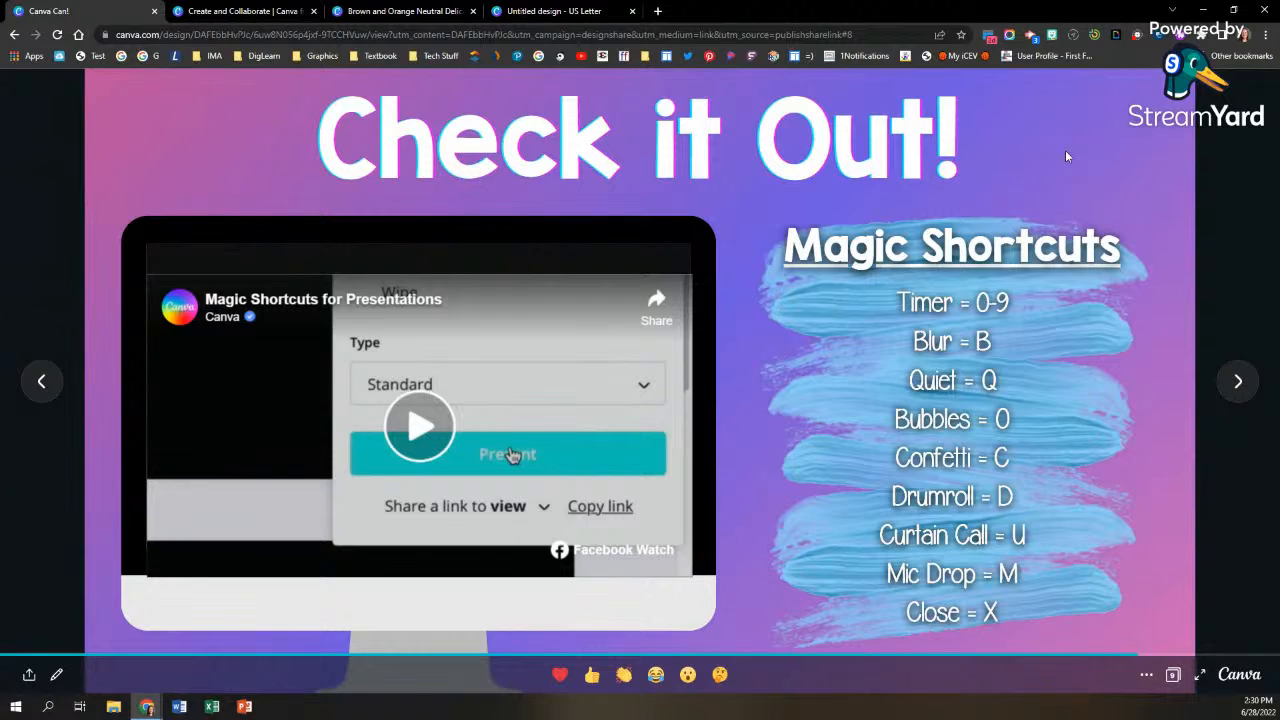
key("Right")
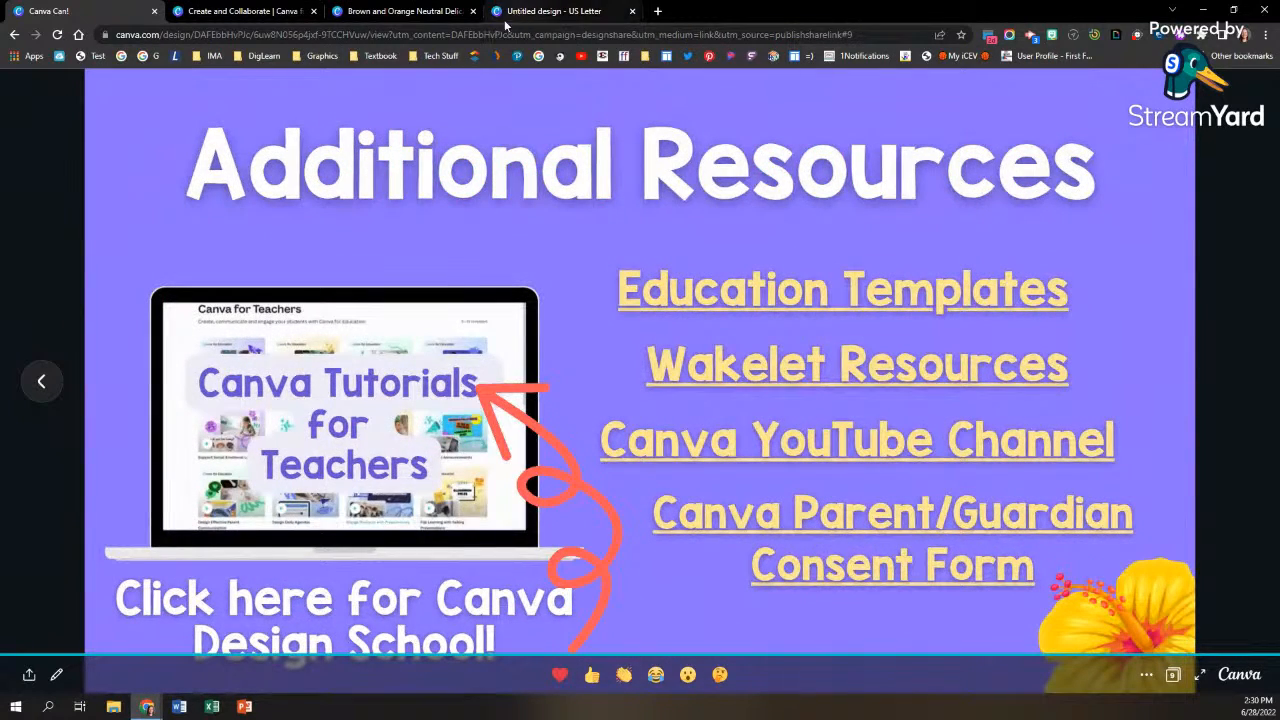
Step: Present the Brown and Orange fashion presentation in Standard mode, try the one-minute timer shortcut, and exit the presentation
left_click(527, 14)
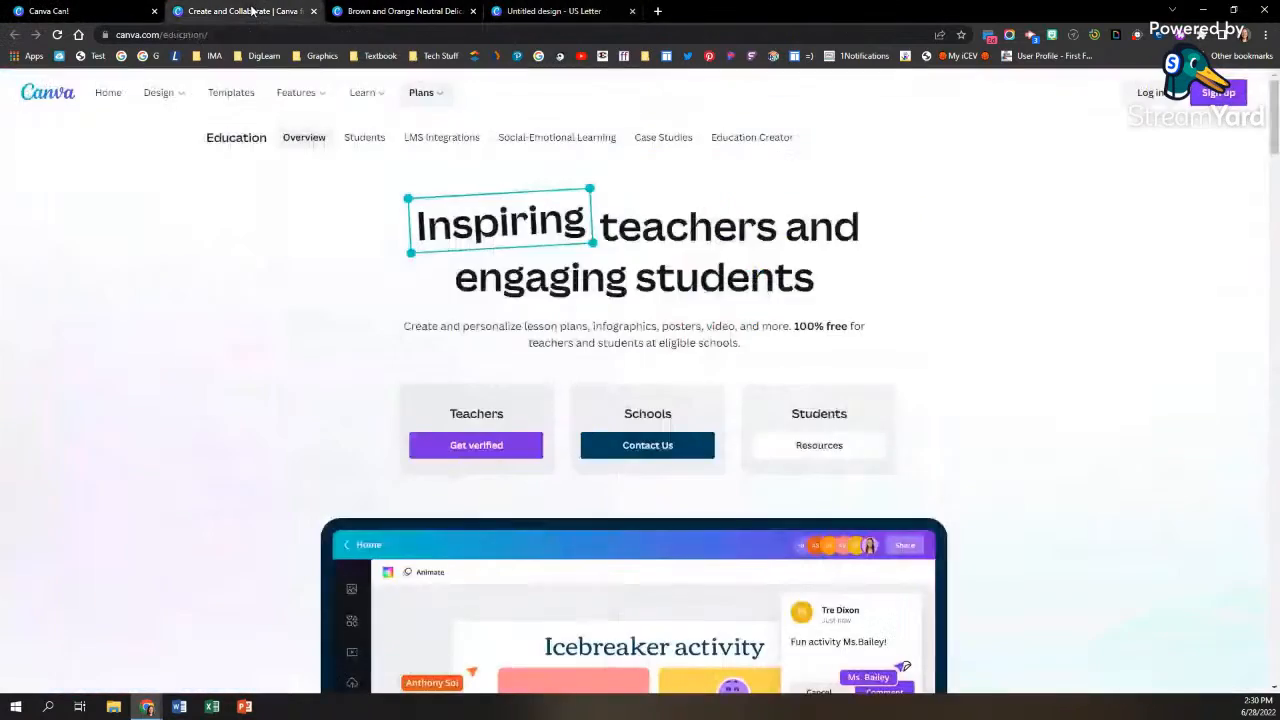
left_click(254, 12)
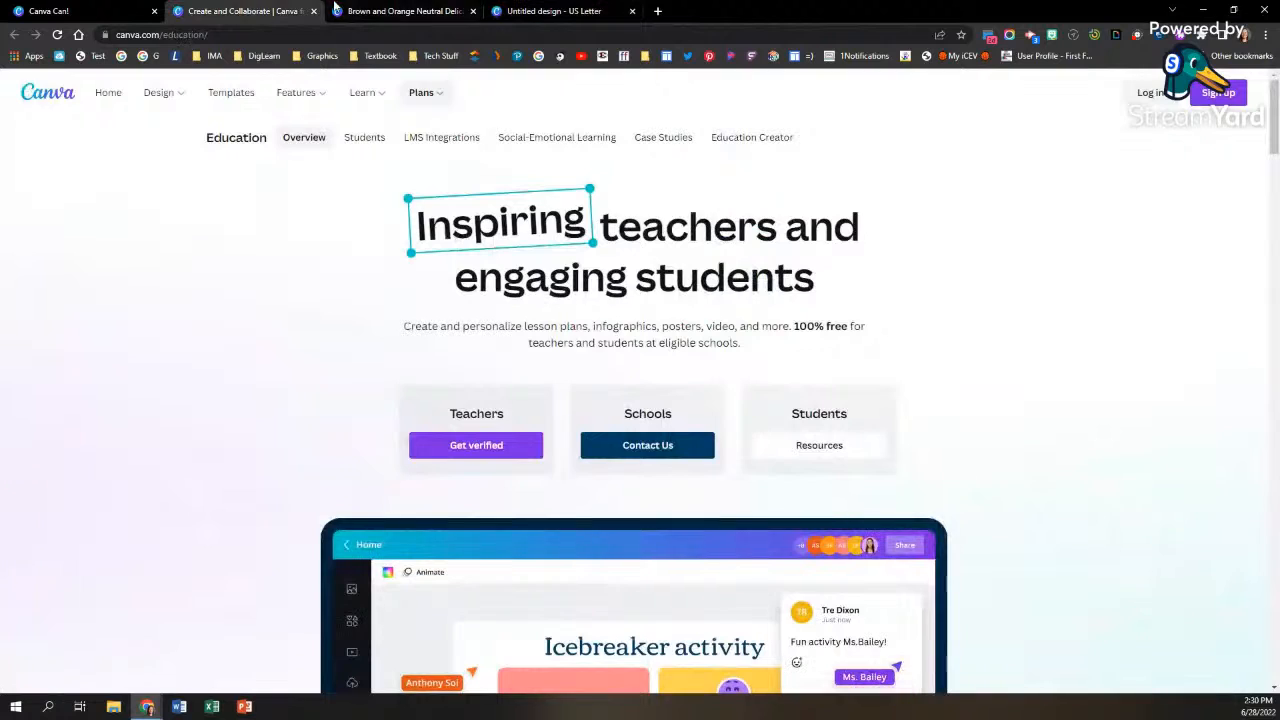
left_click(338, 11)
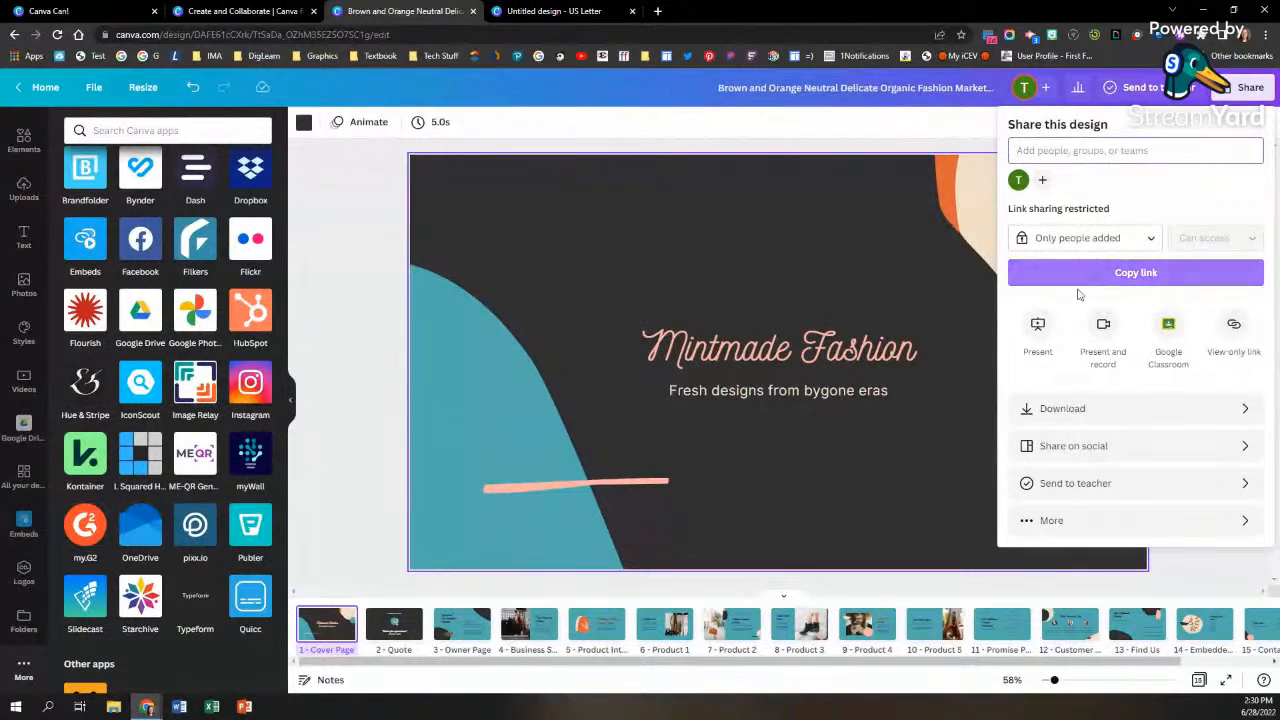
left_click(1037, 330)
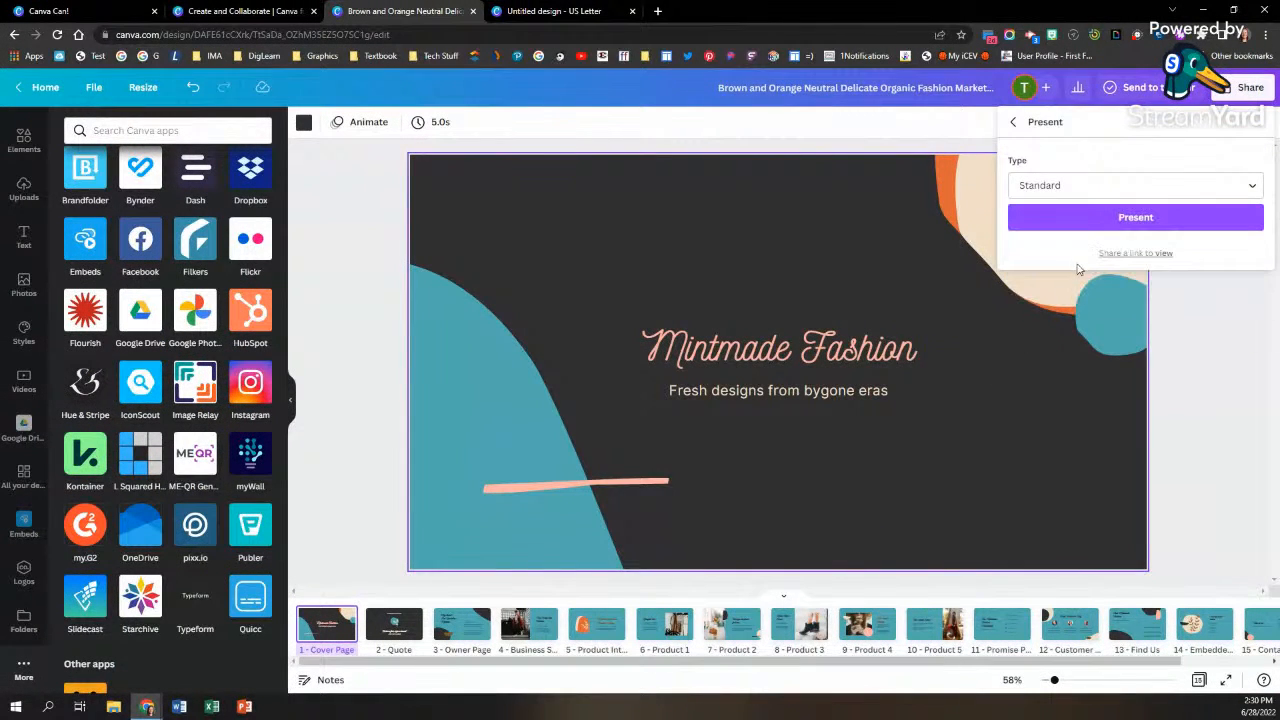
left_click(1105, 216)
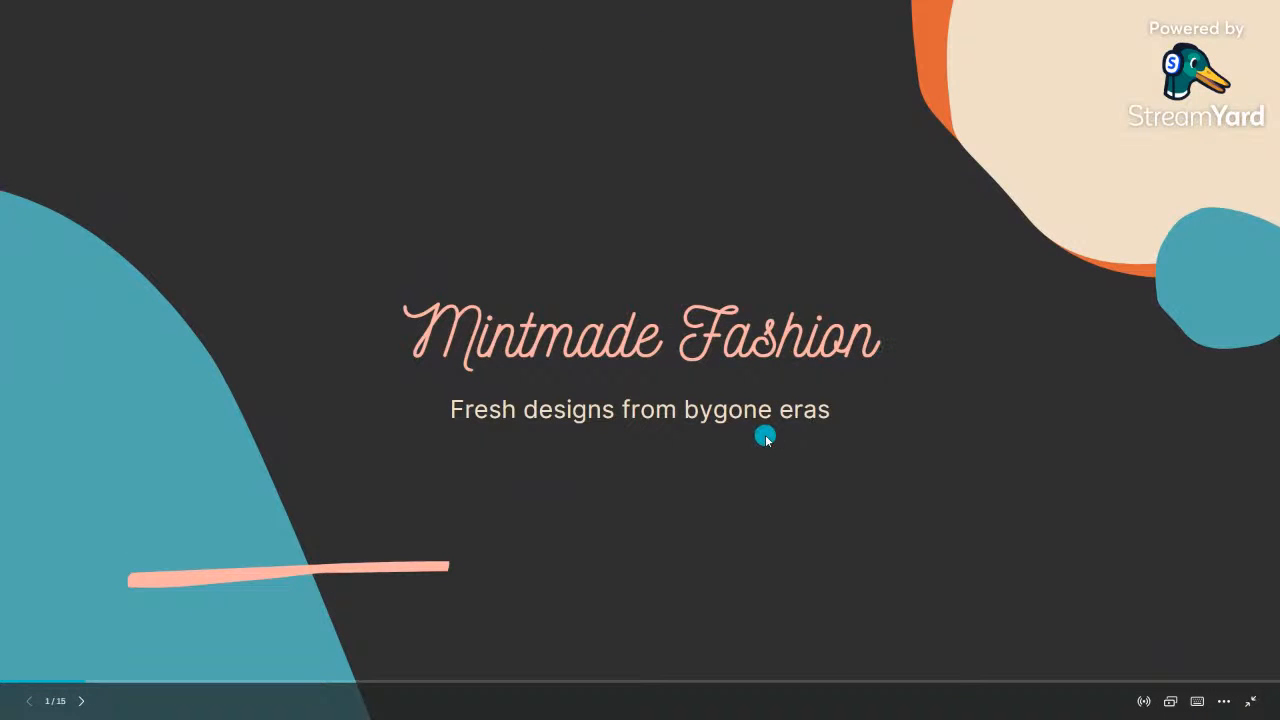
key("1")
key("Escape")
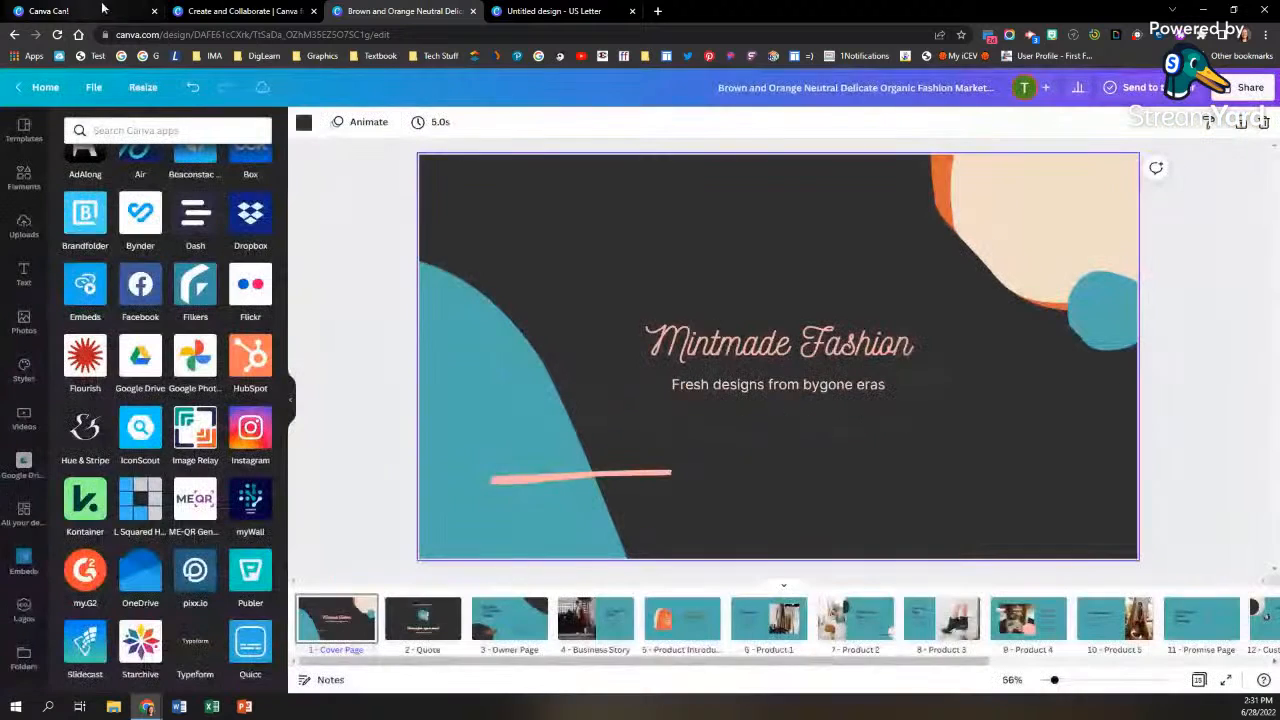
Step: Switch back to the Canva Can! slideshow, dismiss its end screen, and return to the Magic Shortcuts slide
left_click(37, 15)
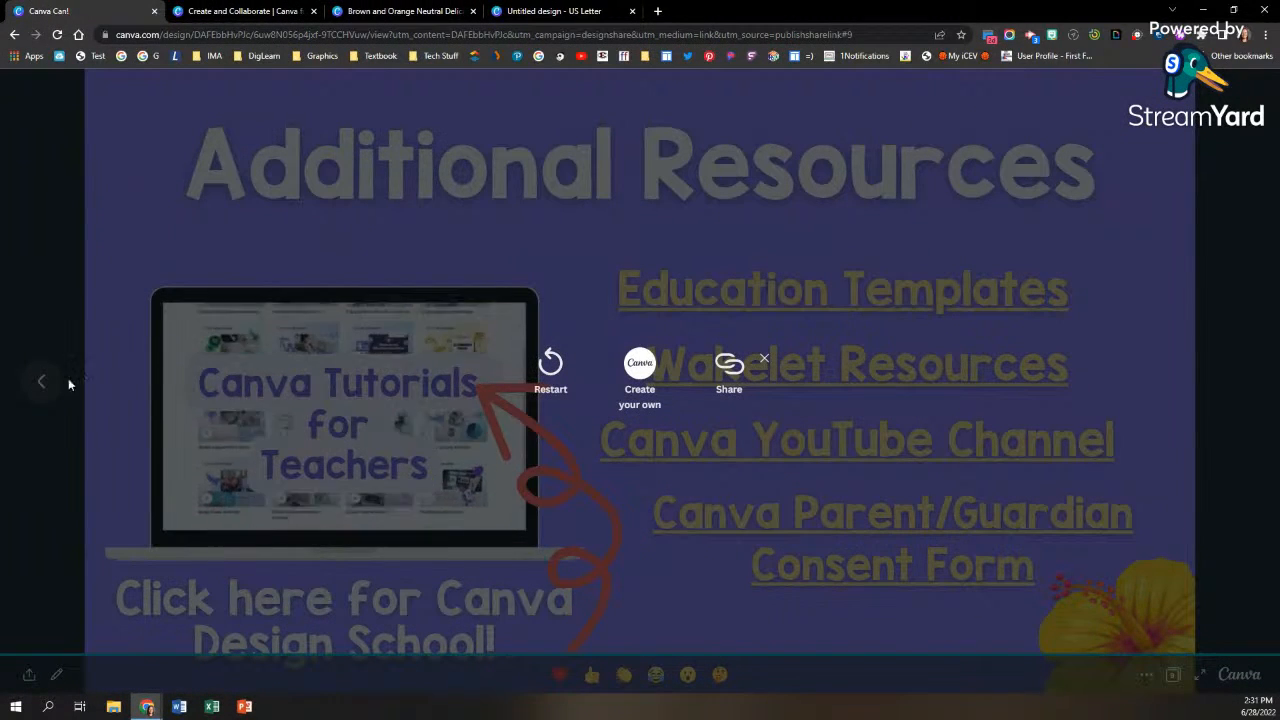
left_click(764, 358)
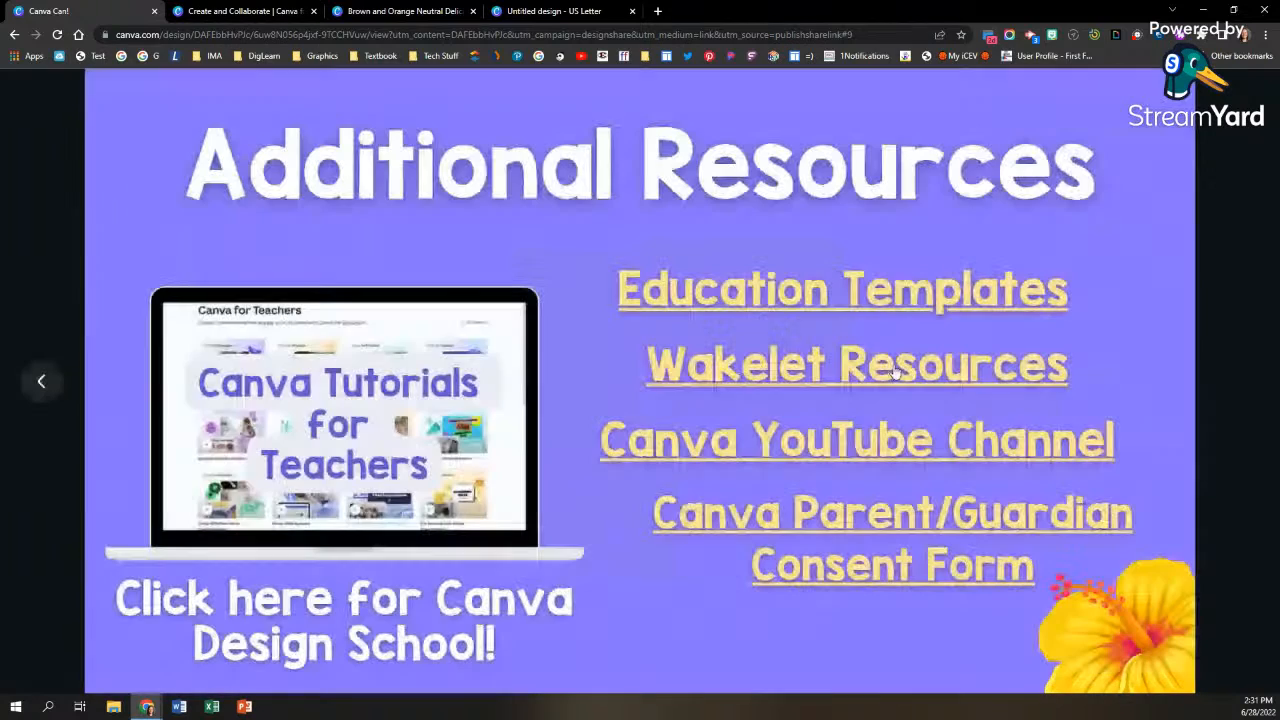
left_click(46, 389)
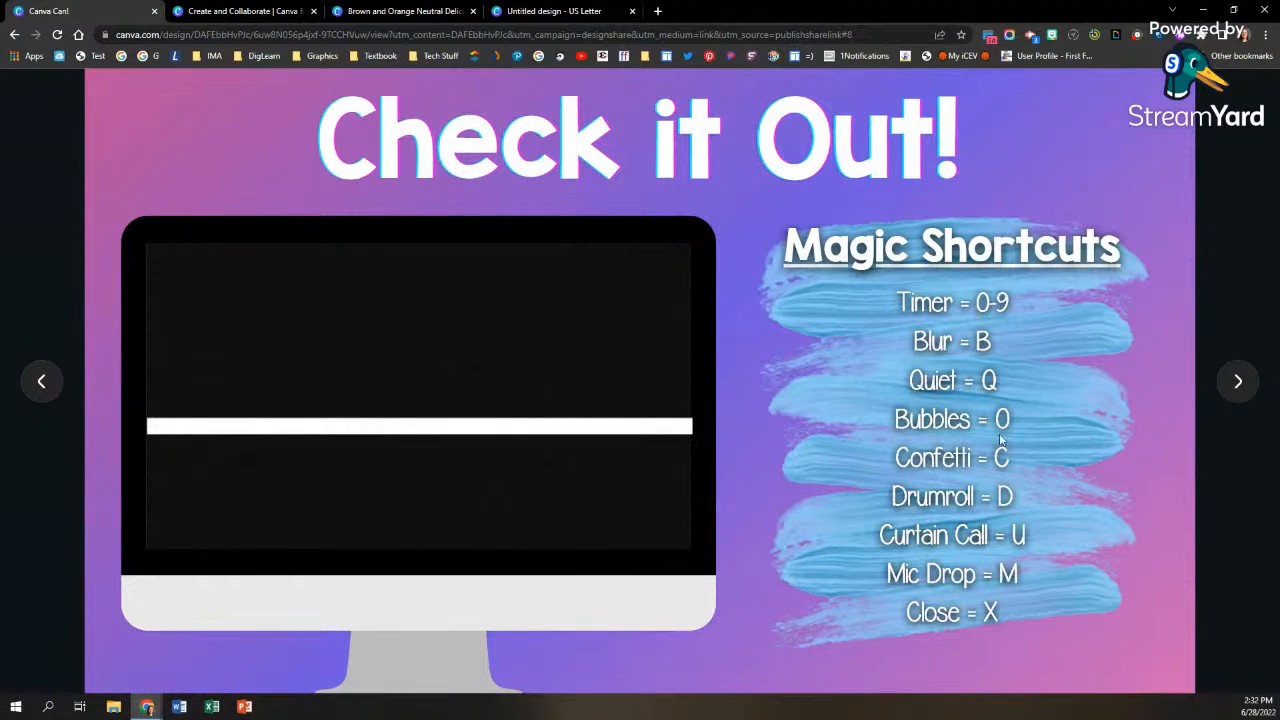